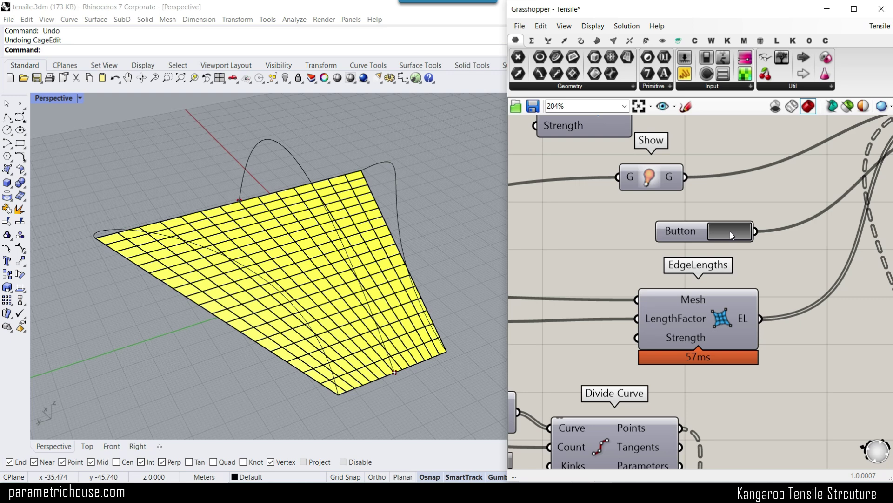
Step: Set the mesh surface's U Count to 25 and slightly increase its V Count
right_click_drag(421, 274, 350, 284)
right_click_drag(758, 242, 791, 253)
scroll(790, 260, "down", 6)
scroll(582, 301, "up", 8)
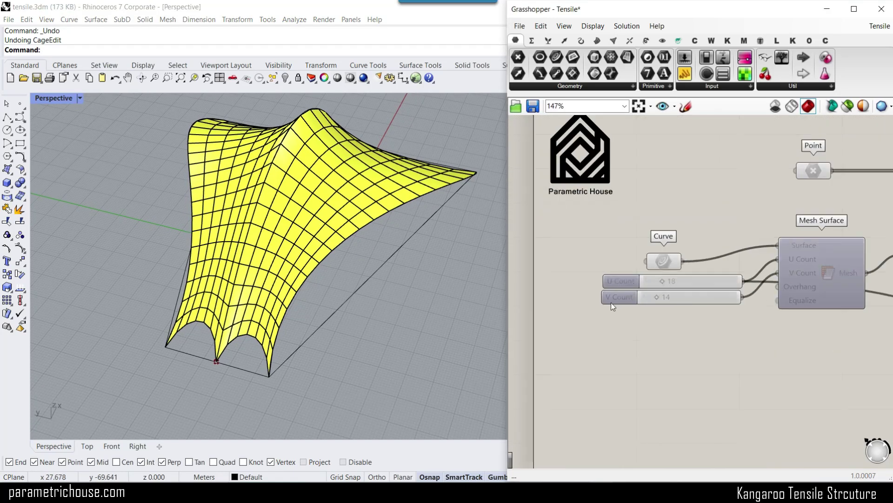
left_click_drag(655, 268, 661, 267)
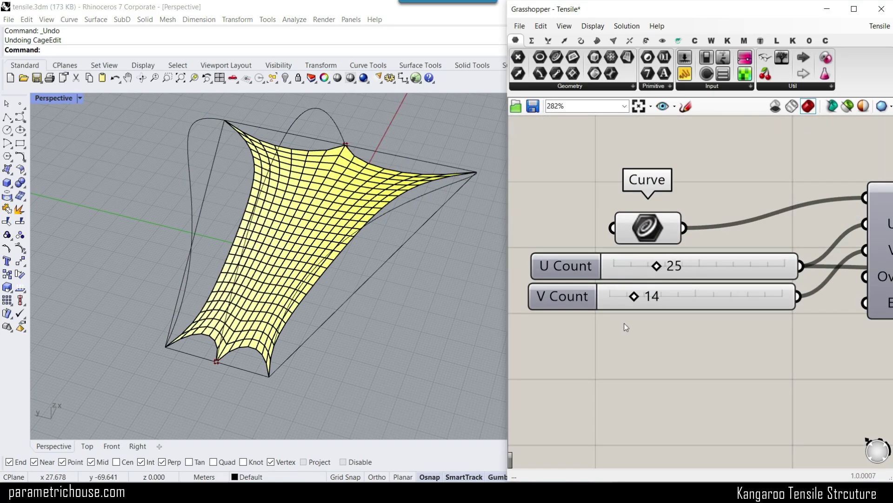
left_click_drag(636, 298, 643, 298)
scroll(763, 309, "down", 6)
scroll(768, 293, "up", 5)
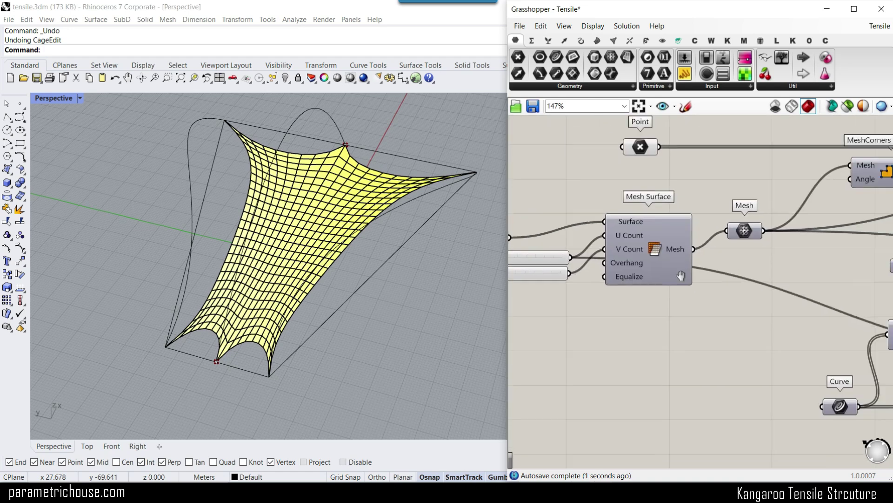
Step: Reset the Kangaroo solver so the denser mesh is relaxed again
right_click_drag(773, 277, 633, 275)
scroll(809, 247, "up", 5)
left_click(749, 185)
Step: Reshape the membrane's long edge curve by raising one inner control point and lowering the other vertically
right_click_drag(303, 326, 349, 204)
left_click(367, 205)
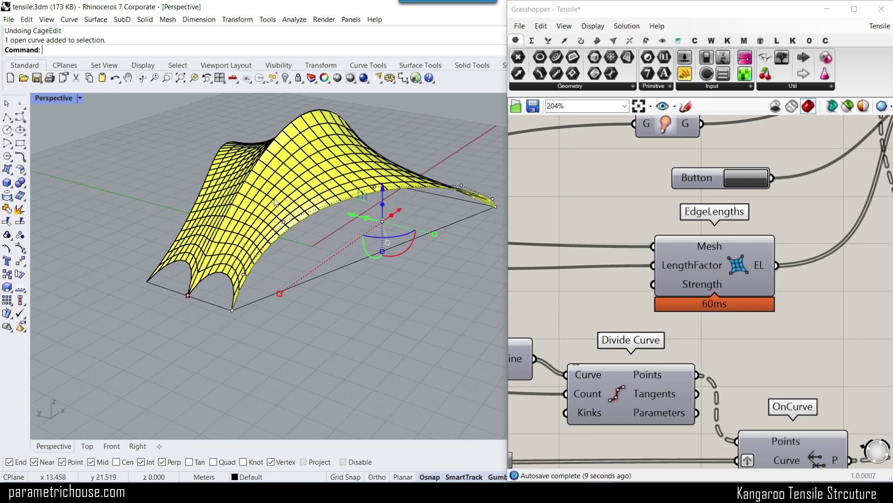
left_click(374, 187)
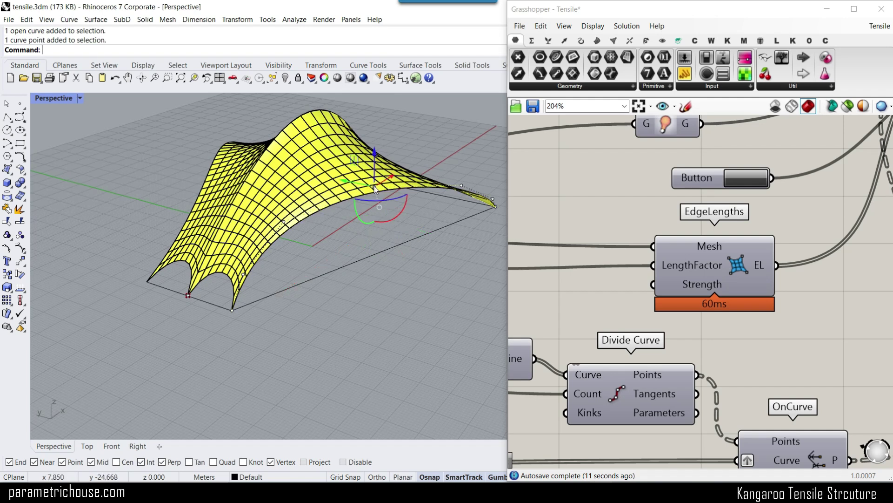
left_click_drag(378, 169, 386, 119)
right_click_drag(447, 275, 435, 246)
left_click(459, 255)
left_click_drag(460, 228, 459, 273)
Step: Move the edge curve's remaining inner control point outward, beyond the membrane's outer side
right_click_drag(463, 208, 365, 241)
left_click(233, 278)
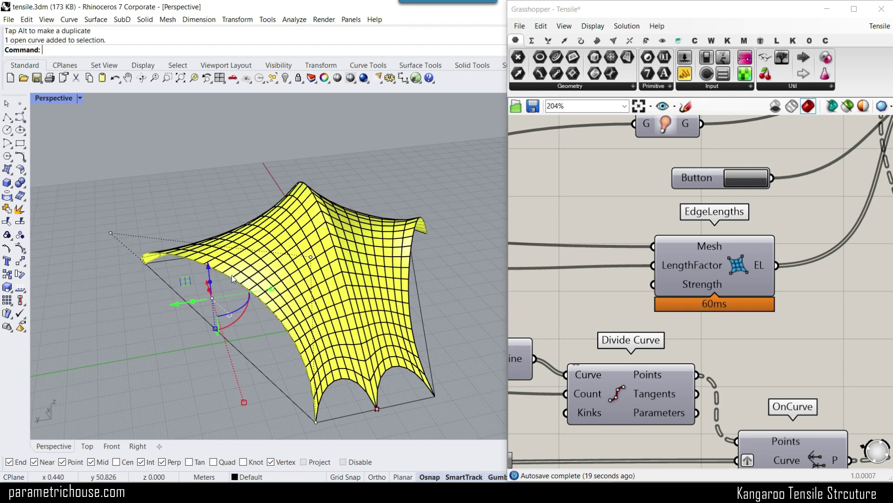
left_click(312, 260)
left_click_drag(311, 261, 102, 290)
right_click_drag(224, 229, 254, 259)
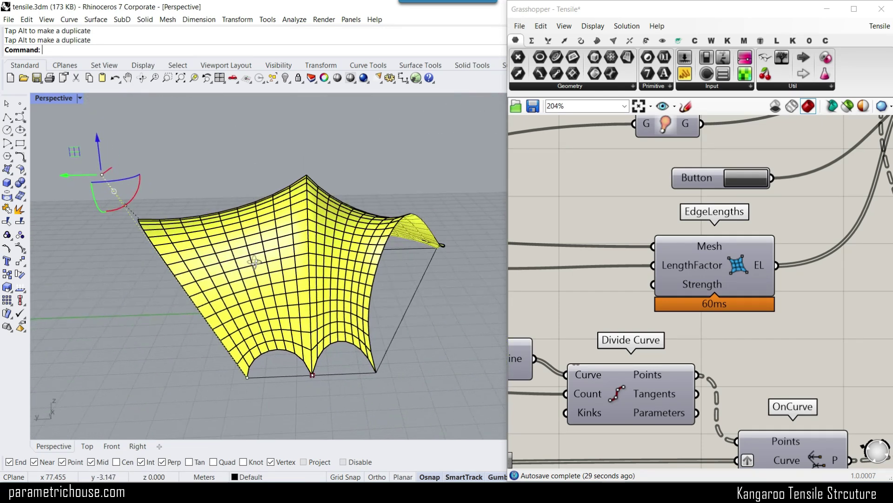
scroll(724, 260, "down", 5)
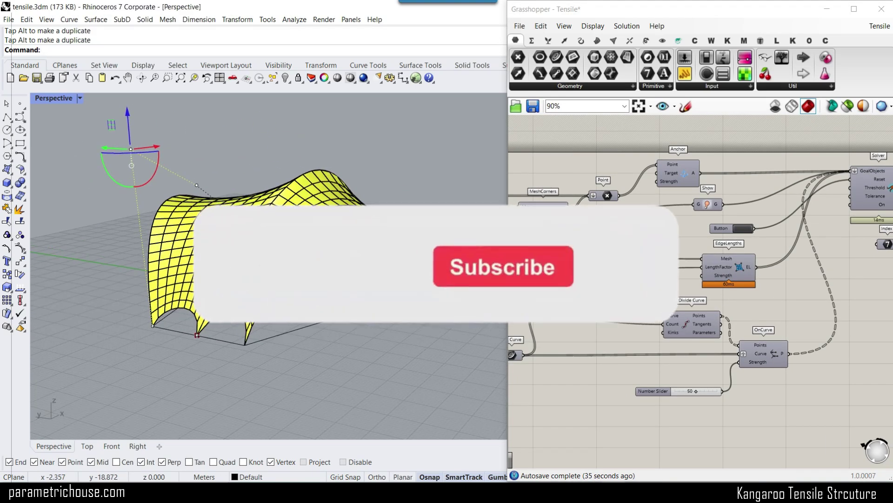
right_click_drag(343, 286, 284, 318)
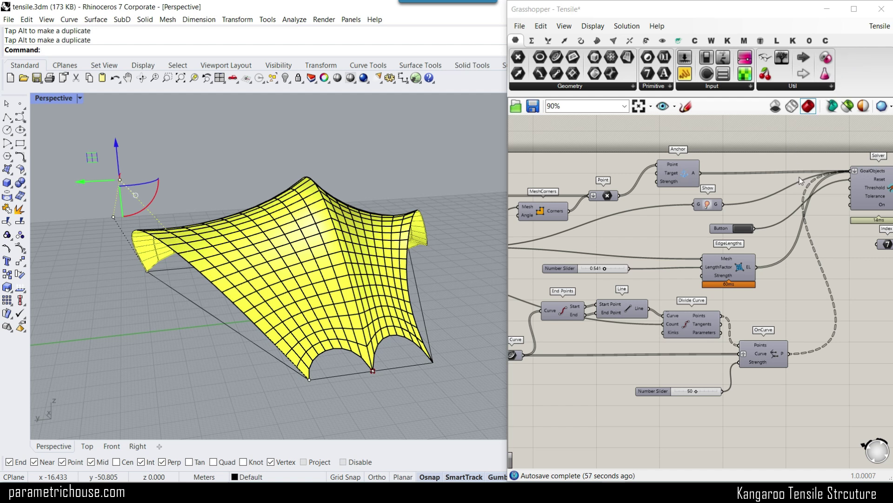
right_click_drag(470, 222, 387, 237)
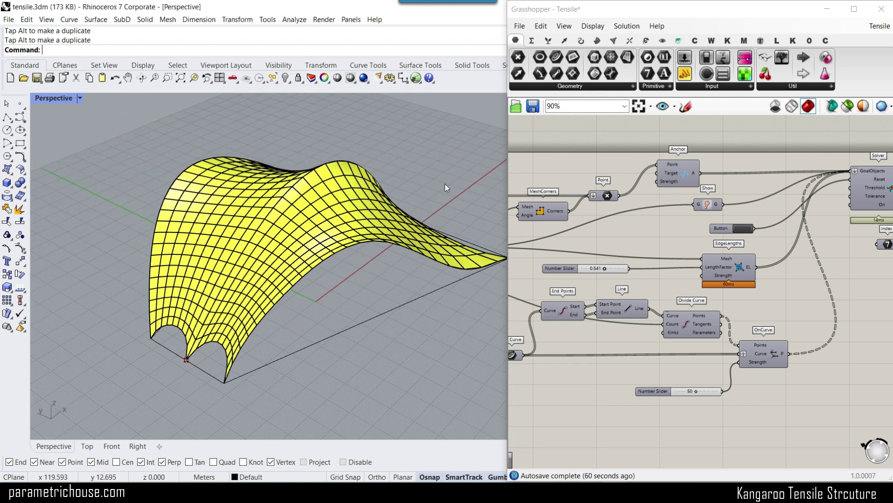
Step: Create a new empty Grasshopper document and delete all existing curves and points from the Rhino model
left_click(519, 26)
left_click(530, 39)
right_click_drag(363, 232, 371, 250)
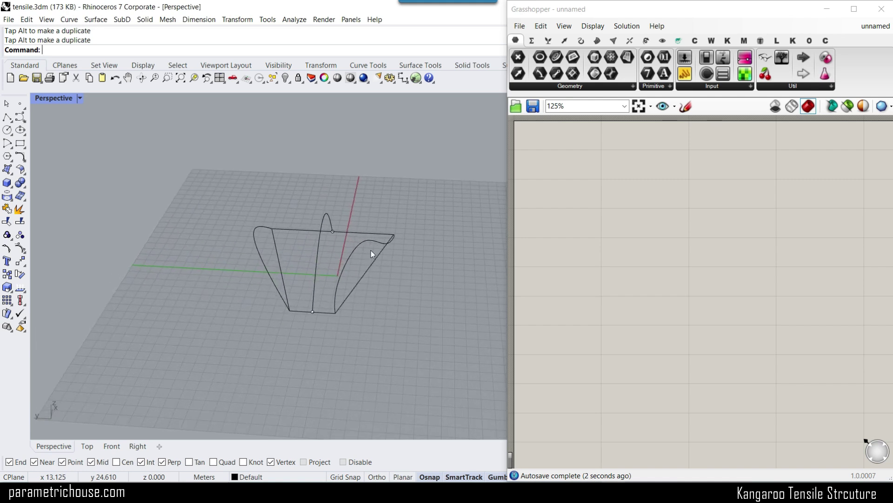
left_click_drag(401, 306, 240, 208)
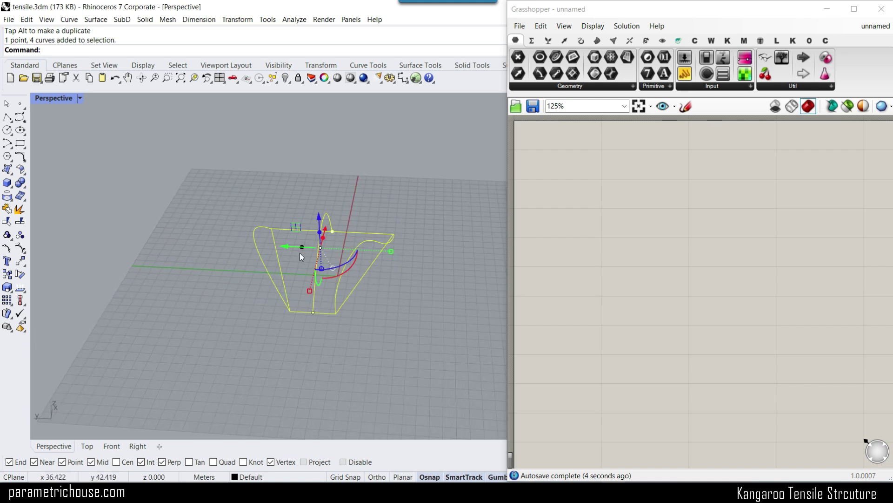
key("Delete")
left_click_drag(393, 251, 241, 359)
key("Delete")
Step: Draw a corner-to-corner rectangle on the ground plane around the origin and minimize the Grasshopper window
right_click_drag(354, 262, 66, 185)
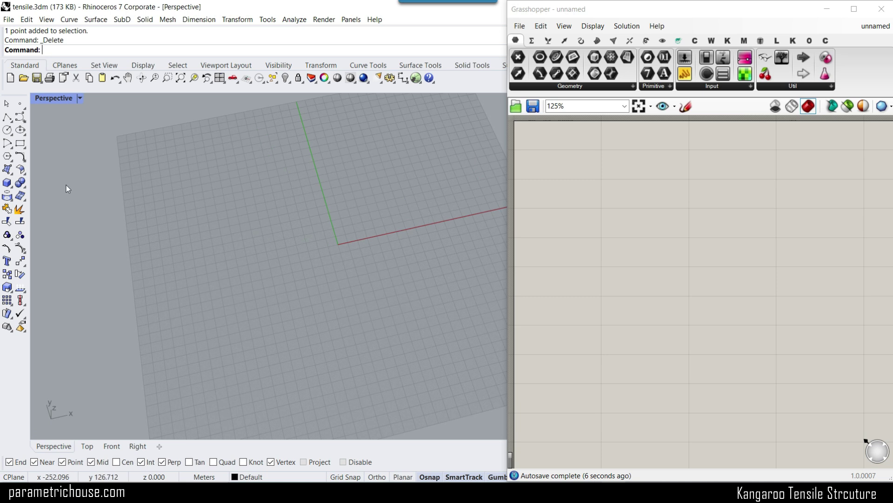
left_click(21, 144)
left_click(201, 198)
left_click(435, 259)
right_click_drag(423, 295, 576, 239)
left_click(827, 8)
scroll(433, 279, "up", 3)
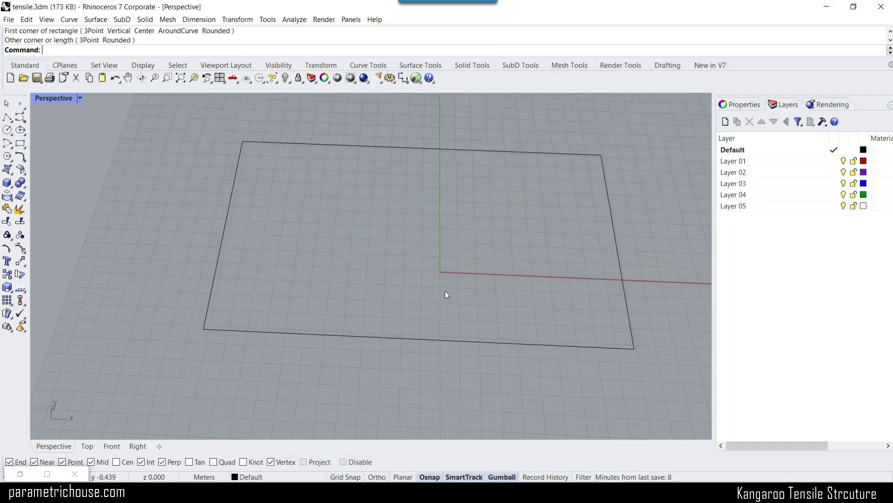
Step: Place point objects at the midpoints of the rectangle's two short edges
right_click_drag(422, 299, 513, 296)
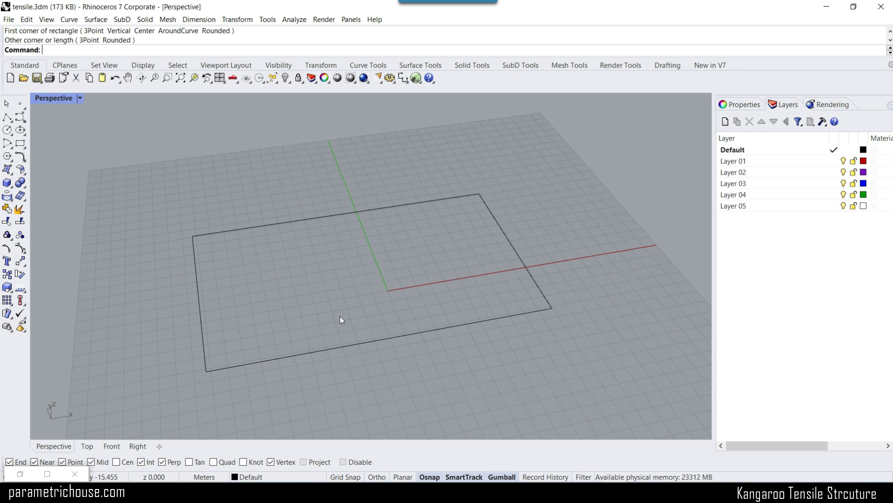
right_click_drag(339, 315, 310, 337)
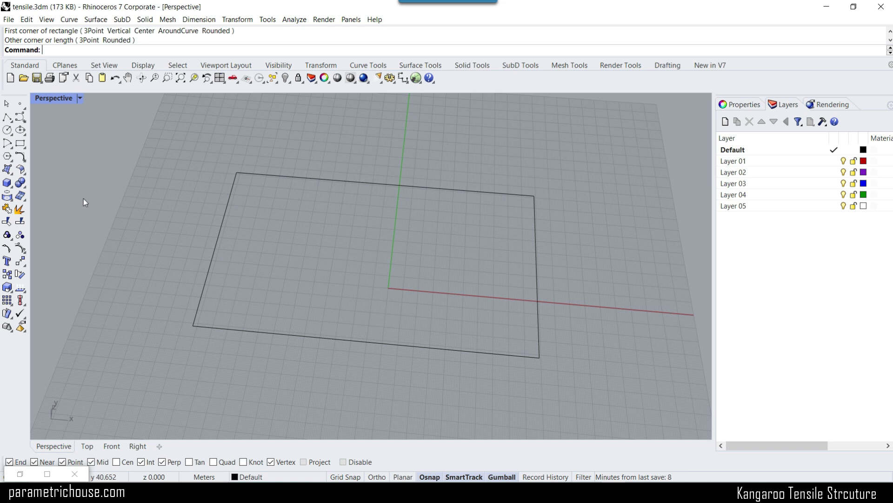
left_click(20, 104)
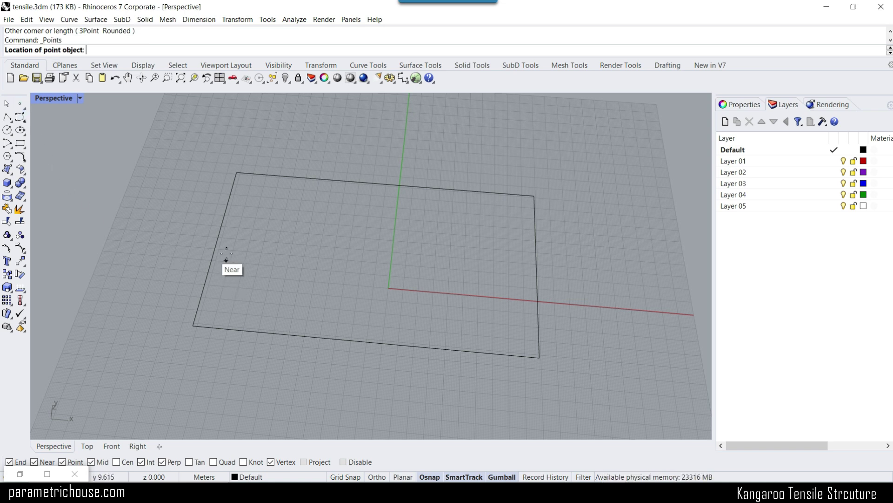
left_click(218, 239)
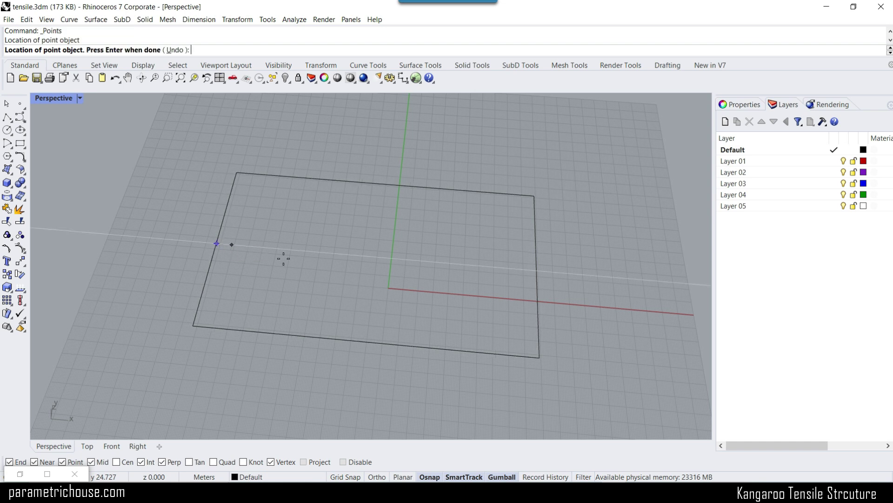
left_click(537, 270)
key("Return")
Step: Draw a degree 3 control-point curve along one long edge of the rectangle, corner to corner with two intermediate points
right_click_drag(316, 282, 335, 278)
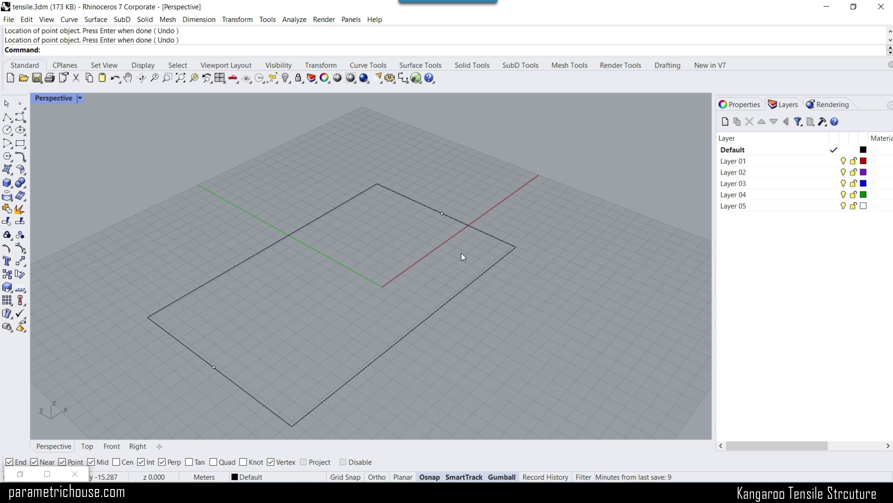
right_click_drag(463, 255, 313, 313)
scroll(344, 295, "down", 5)
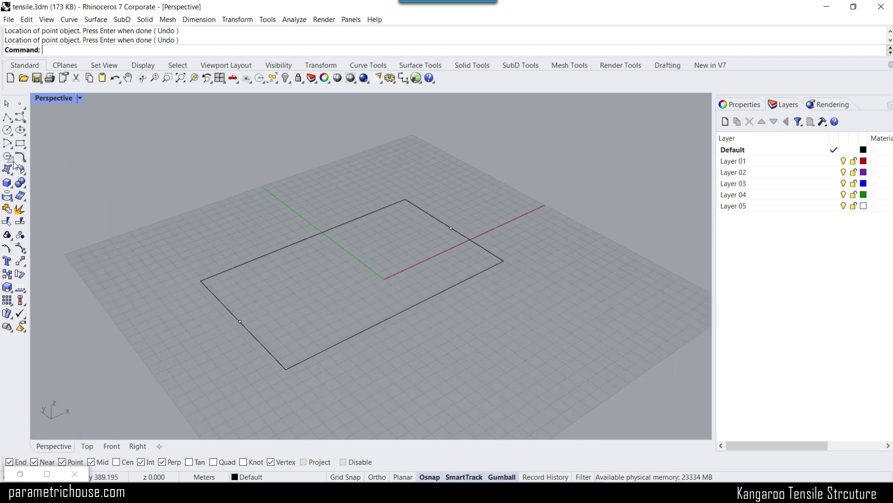
left_click(21, 117)
scroll(349, 305, "up", 6)
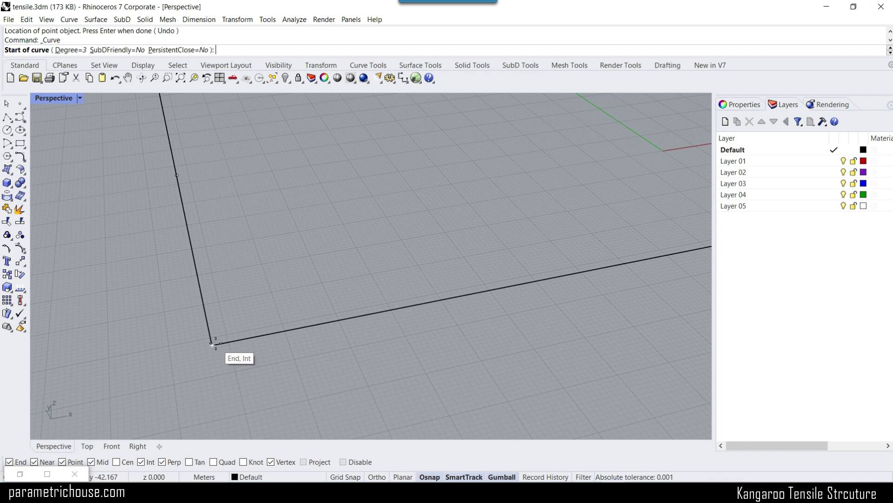
left_click(213, 344)
scroll(246, 350, "down", 6)
scroll(328, 329, "up", 3)
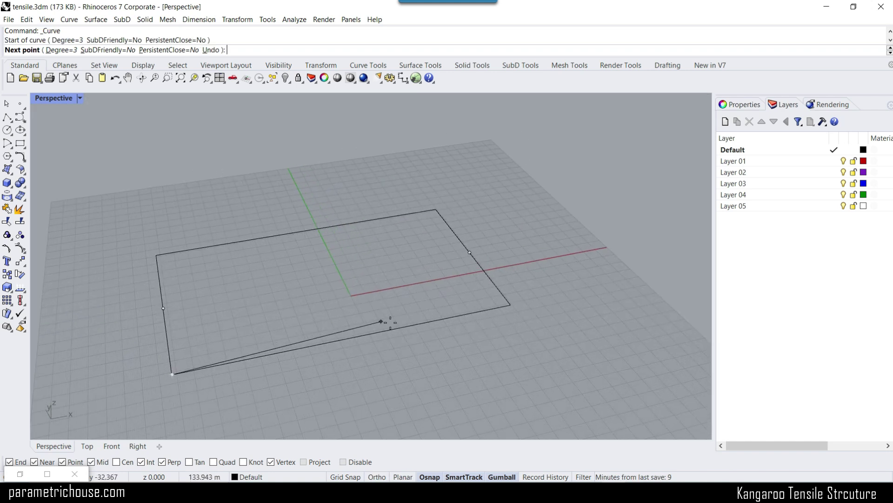
left_click(302, 347)
left_click(415, 326)
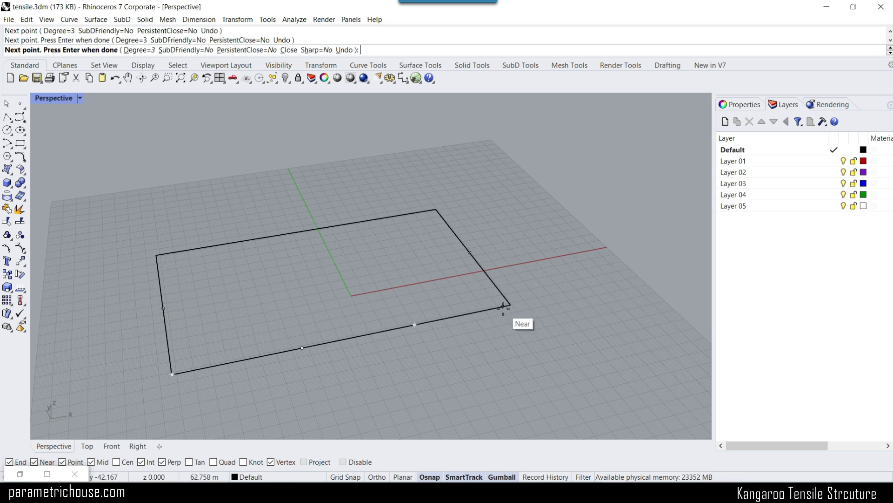
left_click(510, 304)
key("Return")
Step: Try raising the long-edge curve's two inner control points to arch it, and undo both moves
left_click(460, 316)
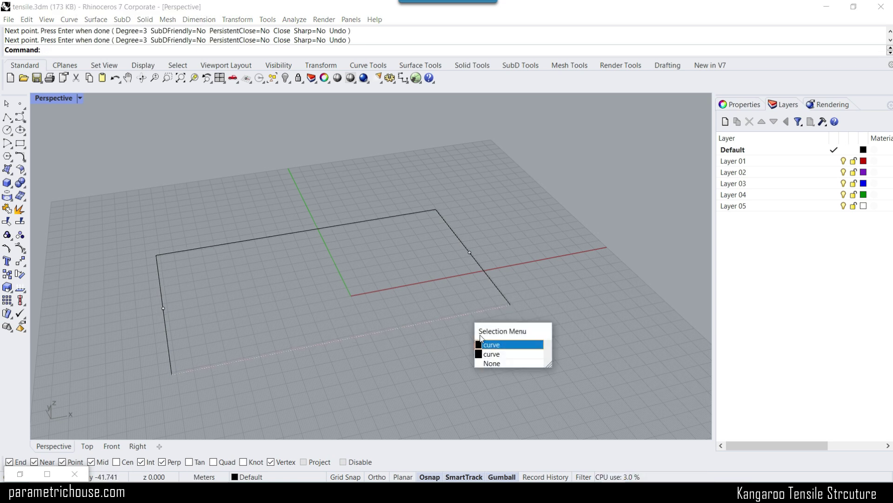
left_click(498, 352)
right_click_drag(374, 362, 310, 322)
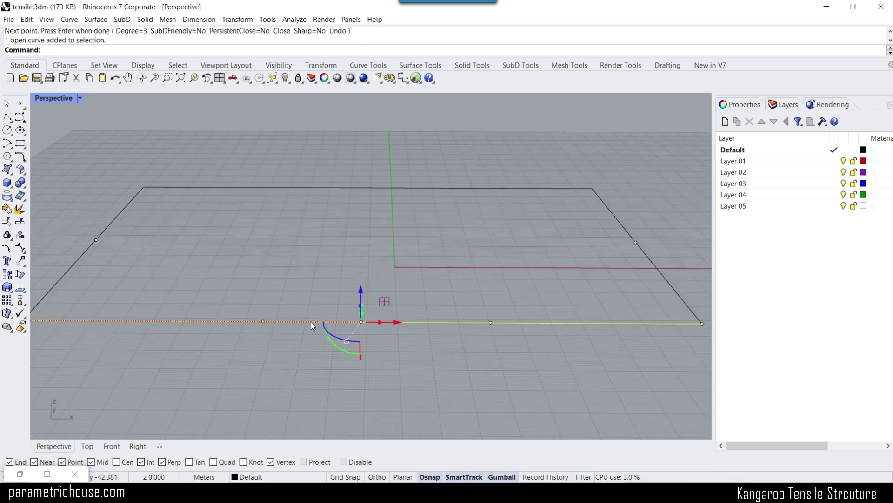
left_click(263, 321)
left_click_drag(262, 291, 255, 188)
left_click(489, 323)
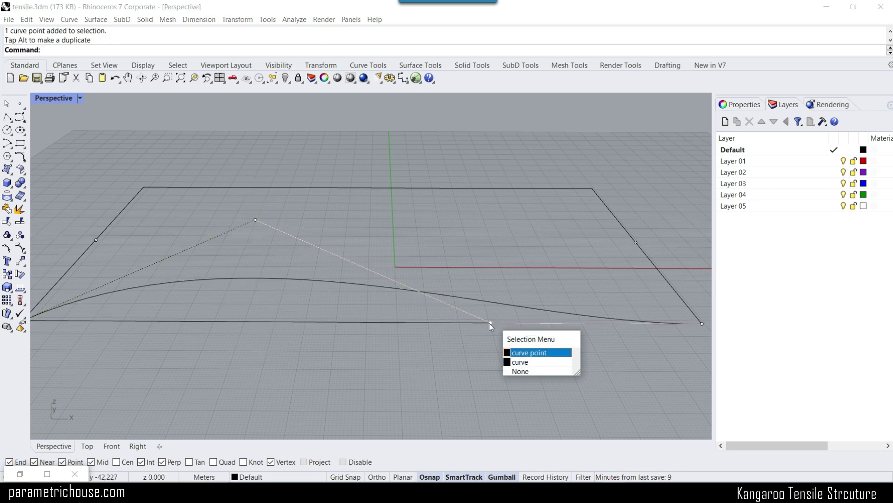
left_click(518, 351)
scroll(512, 349, "down", 3)
left_click_drag(488, 295, 502, 158)
mouse_move(533, 172)
right_mouse_down()
mouse_move(294, 166)
mouse_move(391, 158)
mouse_move(540, 163)
right_mouse_up()
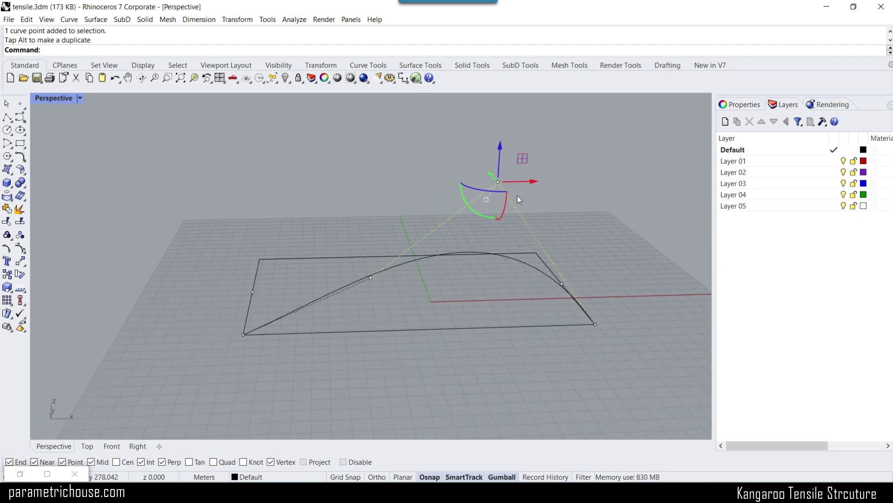
key("ctrl+z")
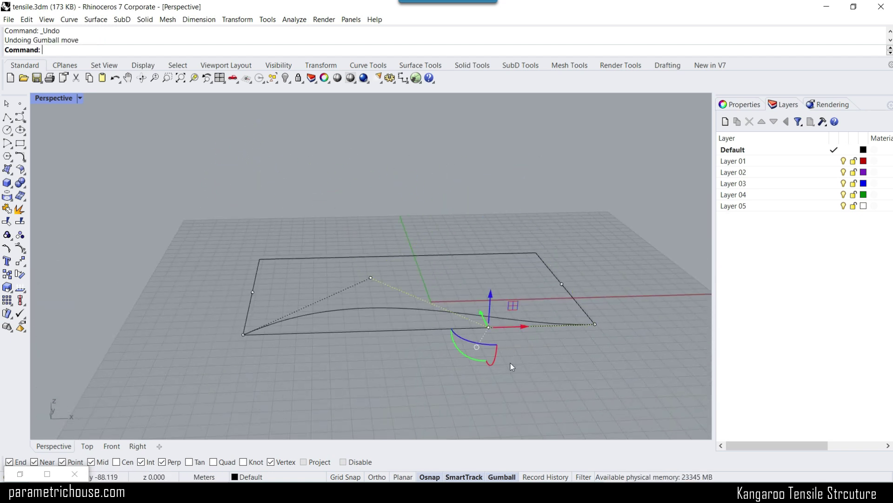
key("ctrl+z")
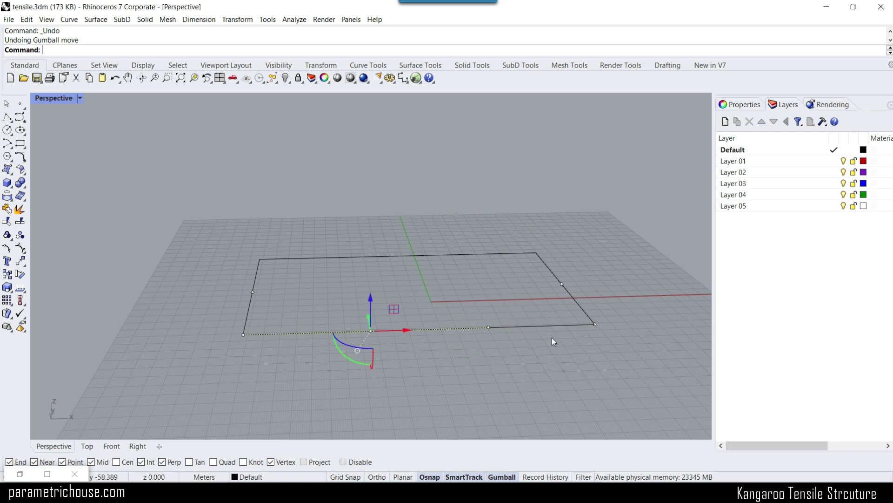
right_click_drag(557, 325, 377, 384)
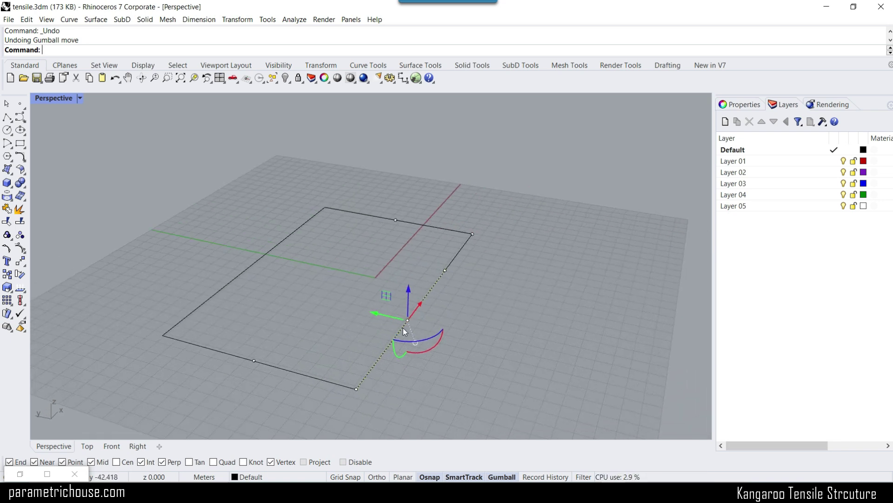
left_click(7, 275)
left_click(356, 389)
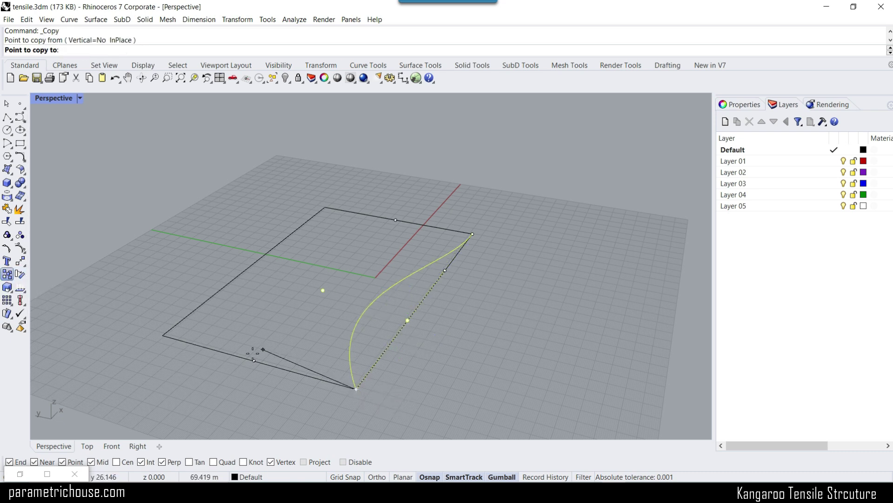
left_click(254, 361)
Step: Copy the long-edge curve from its corner to the short edge's midpoint and to the opposite corner
left_click(387, 350)
left_click(419, 379)
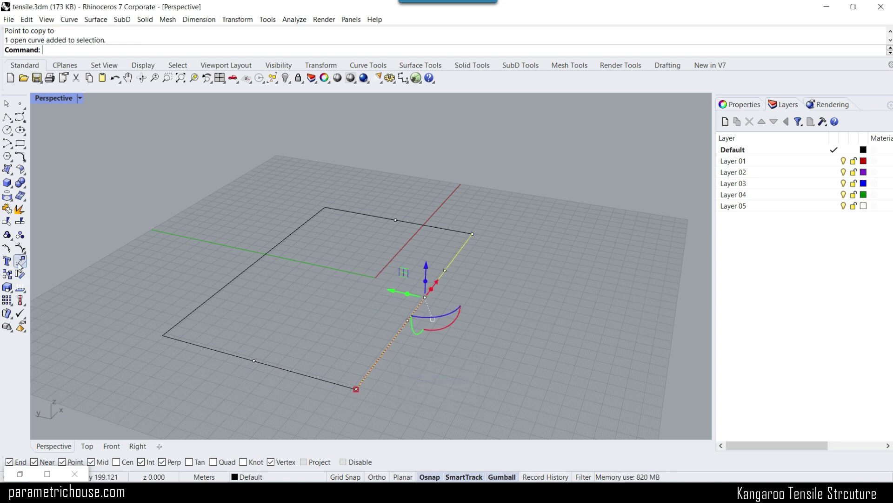
left_click(7, 275)
left_click(356, 388)
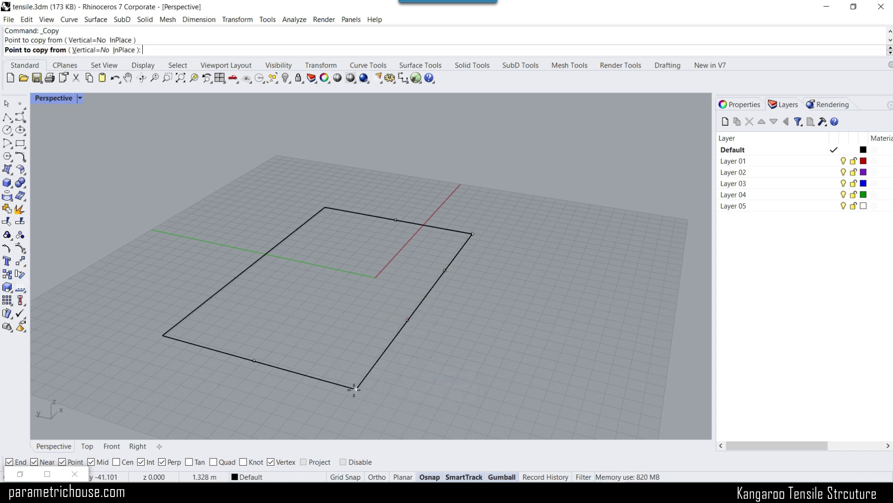
left_click(255, 357)
left_click(164, 336)
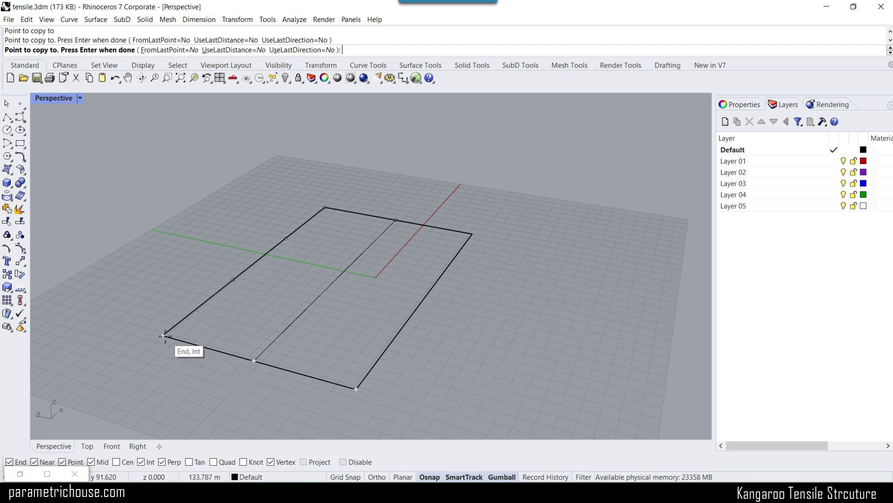
right_click(164, 335)
right_click_drag(450, 345, 343, 352)
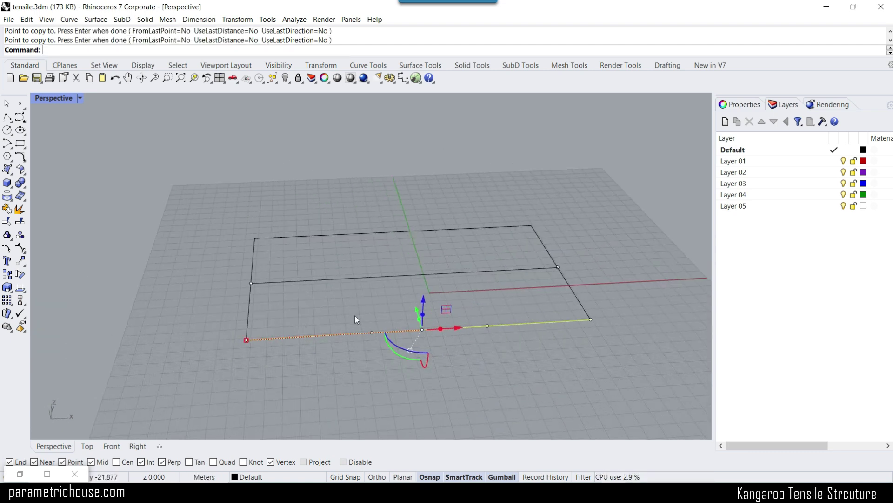
Step: Try raising the inner control point nearer the negative-X end of the front long-edge curve, and undo the move
right_click_drag(359, 316, 364, 297)
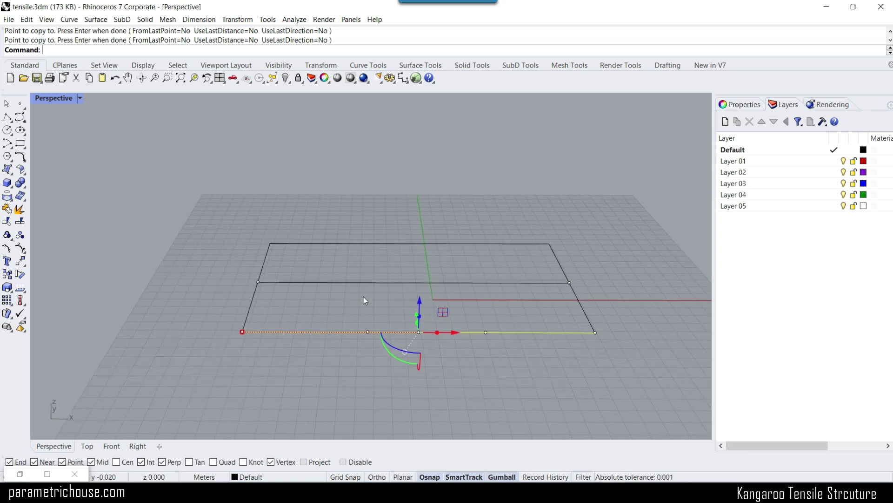
left_click(367, 282, "shift")
left_click(350, 245, "shift")
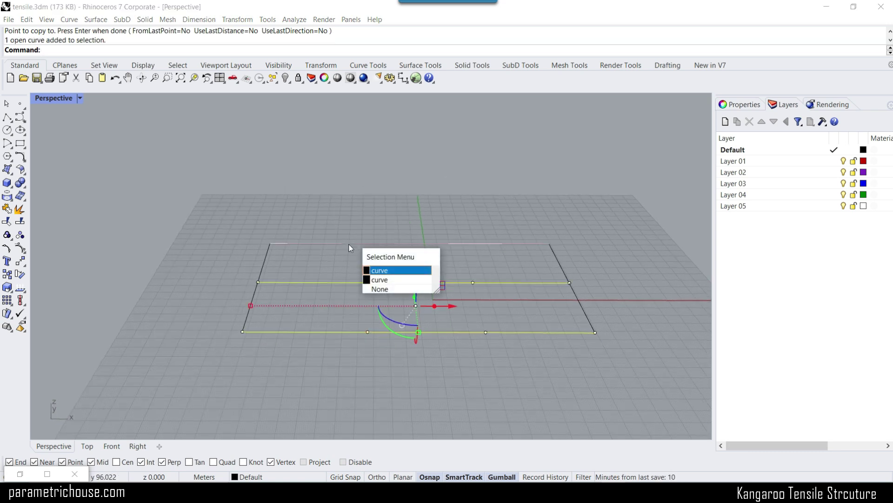
left_click(373, 275)
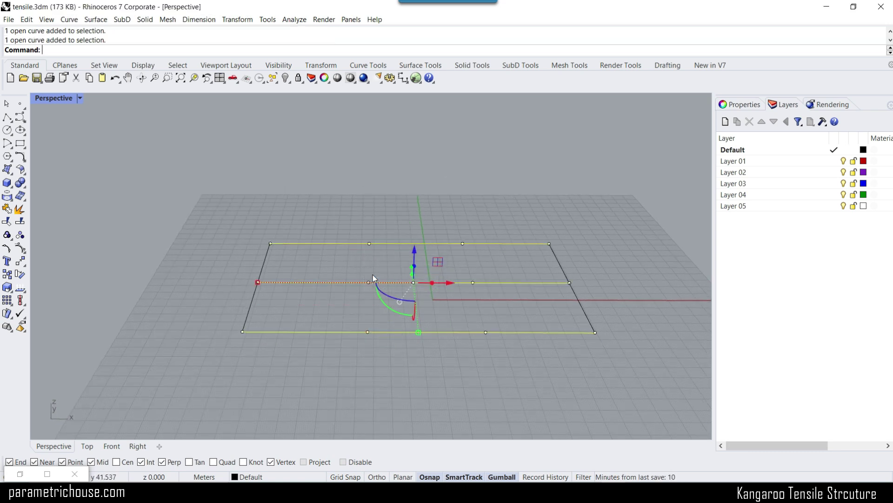
left_click(367, 332)
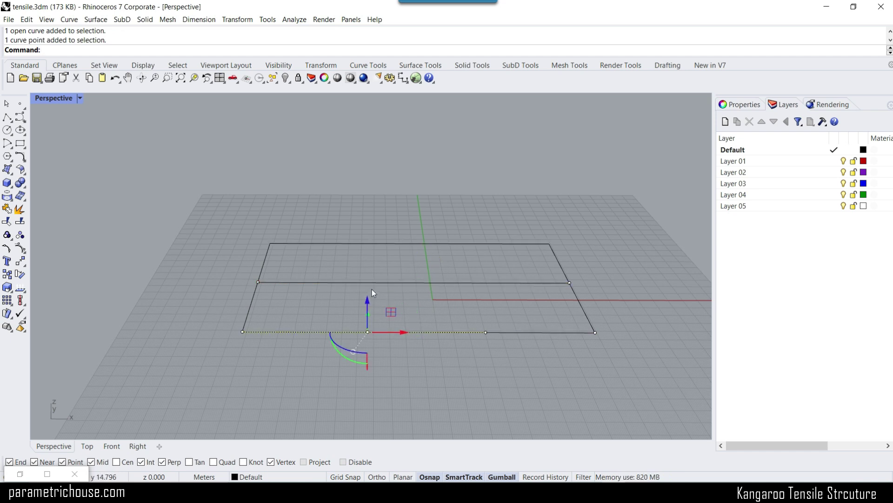
left_click_drag(366, 306, 369, 170)
left_click(491, 331)
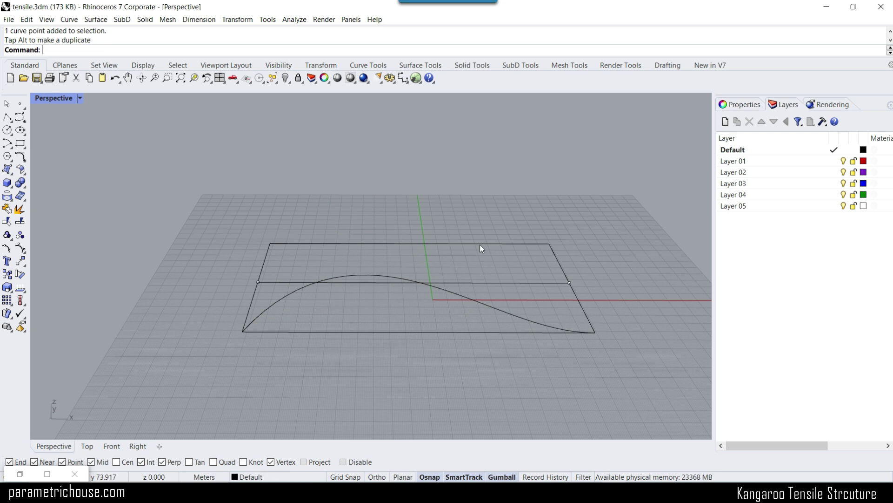
key("ctrl+z")
Step: Show the far long-edge curve's control points and raise the negative-X inner control points of both long-edge curves together to arch them
left_click(414, 245)
left_click(446, 270)
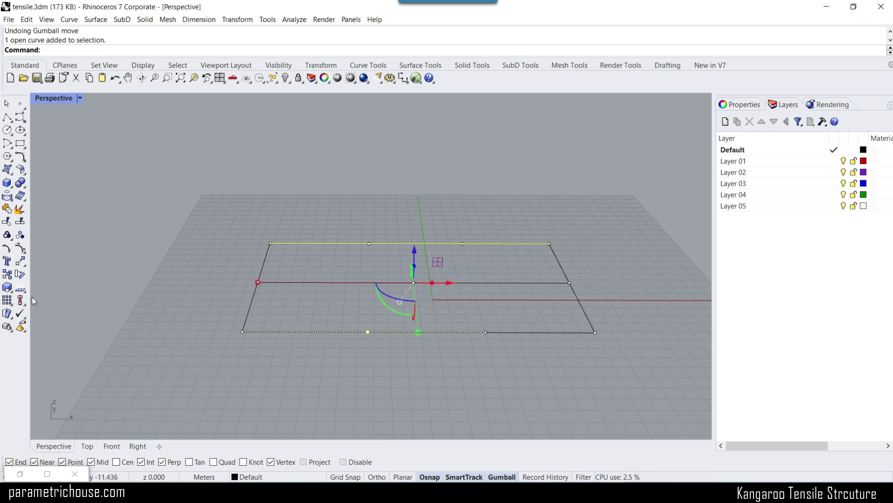
left_click(20, 262)
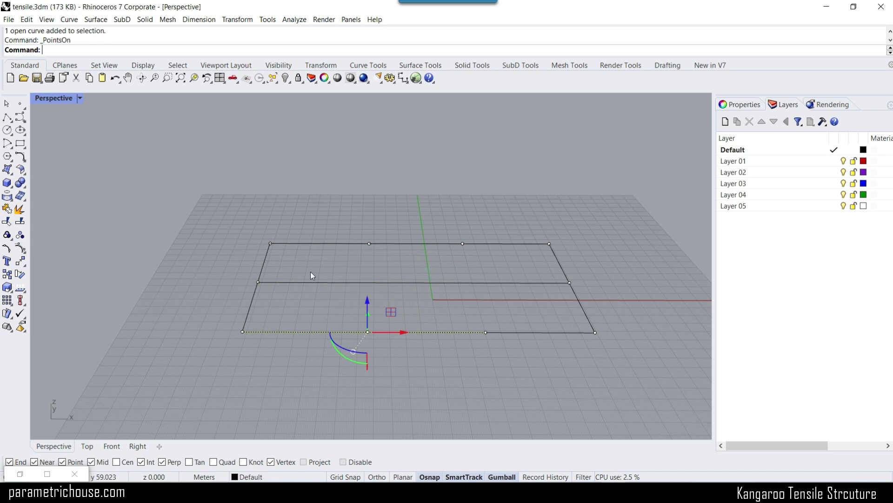
left_click(371, 243, "shift")
right_click_drag(360, 263, 333, 255)
left_click_drag(385, 264, 407, 128)
right_click_drag(489, 177, 453, 210)
right_click_drag(367, 224, 337, 276)
Step: Raise the middle curve's inner control point nearer the positive-X end to arch it the opposite way, and hide all control points
left_click(338, 280)
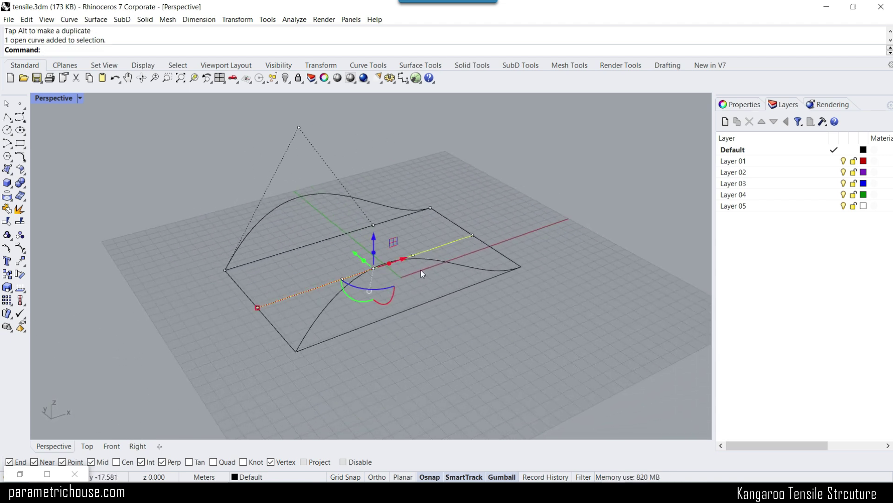
left_click(404, 259)
left_click(426, 238)
right_click_drag(426, 237, 438, 253)
scroll(438, 251, "up", 5)
left_click(424, 248)
left_click(424, 248)
scroll(400, 270, "down", 4)
left_click_drag(408, 248, 412, 126)
right_click_drag(411, 127, 459, 216)
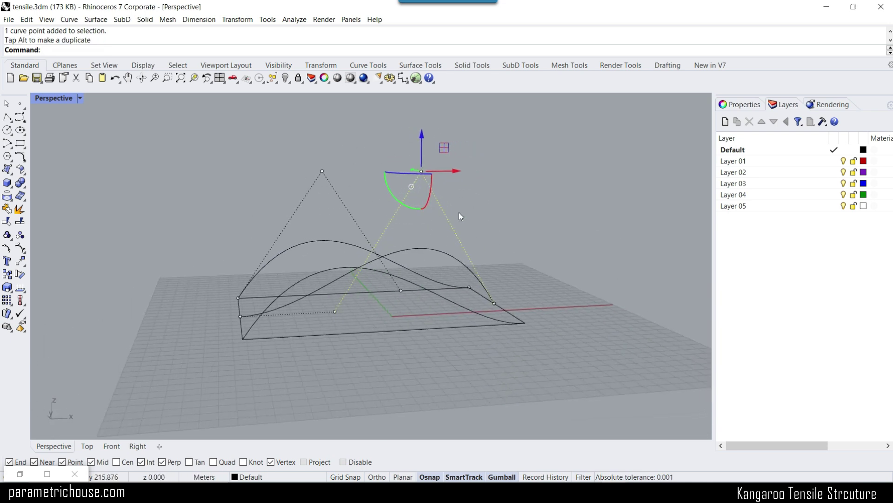
left_click(20, 248)
right_click_drag(355, 295, 313, 258)
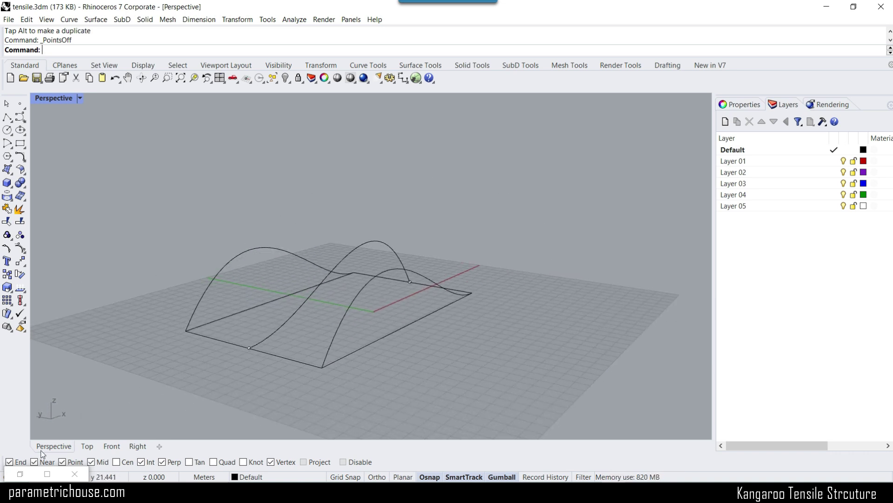
Step: Switch to Grasshopper and place a Curve parameter near the upper corner of the canvas
left_click(20, 474)
right_click_drag(307, 244, 423, 245)
scroll(423, 244, "up", 2)
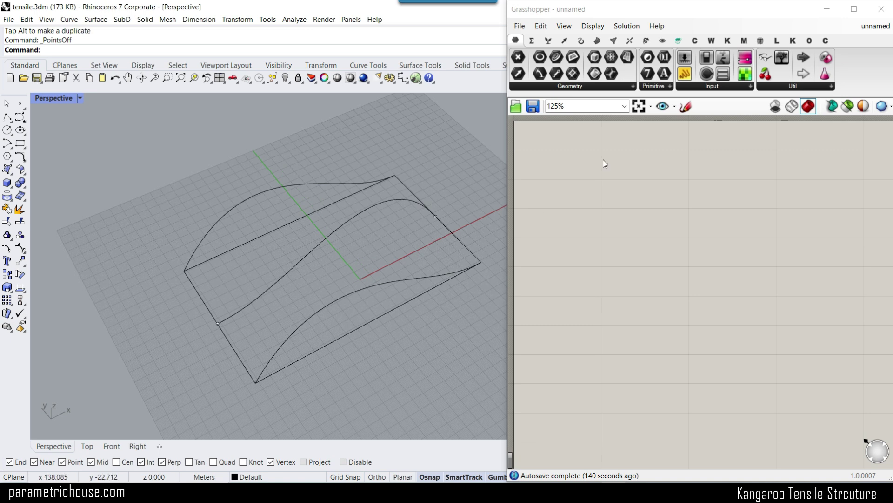
left_click(748, 10)
scroll(694, 238, "down", 4)
right_click_drag(694, 239, 754, 261)
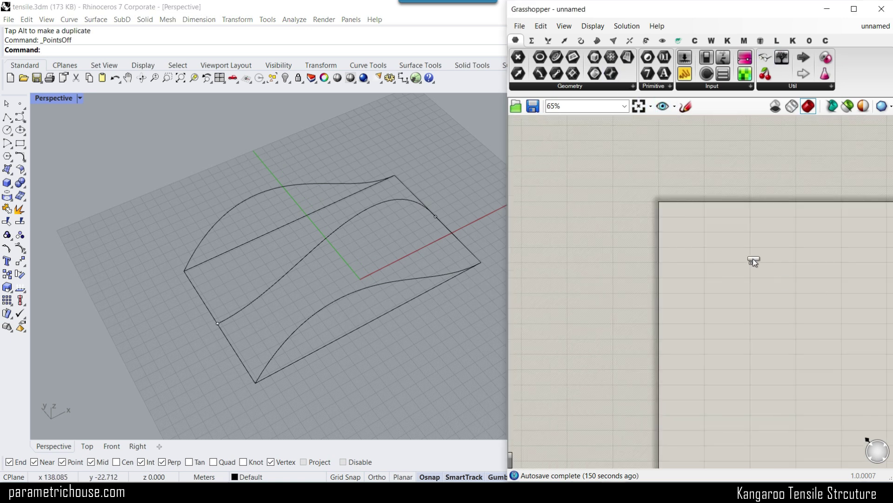
scroll(712, 233, "up", 5)
right_click_drag(711, 233, 687, 280)
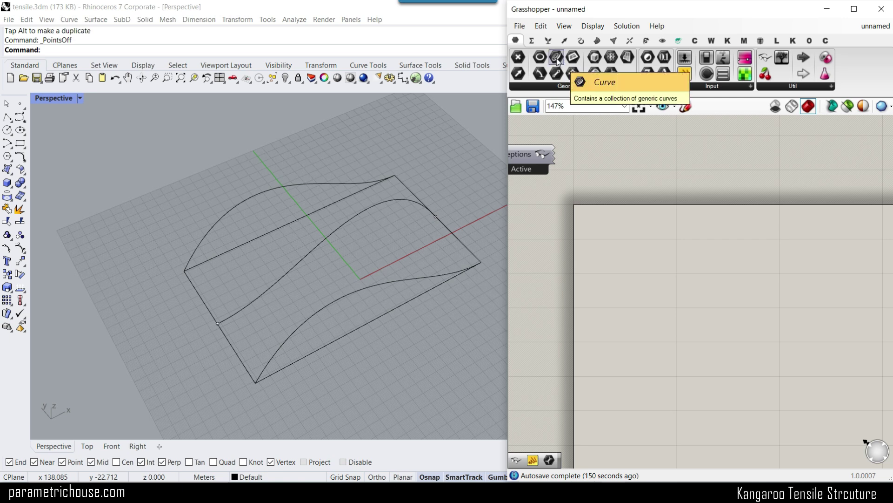
left_click_drag(557, 58, 623, 247)
scroll(621, 232, "up", 3)
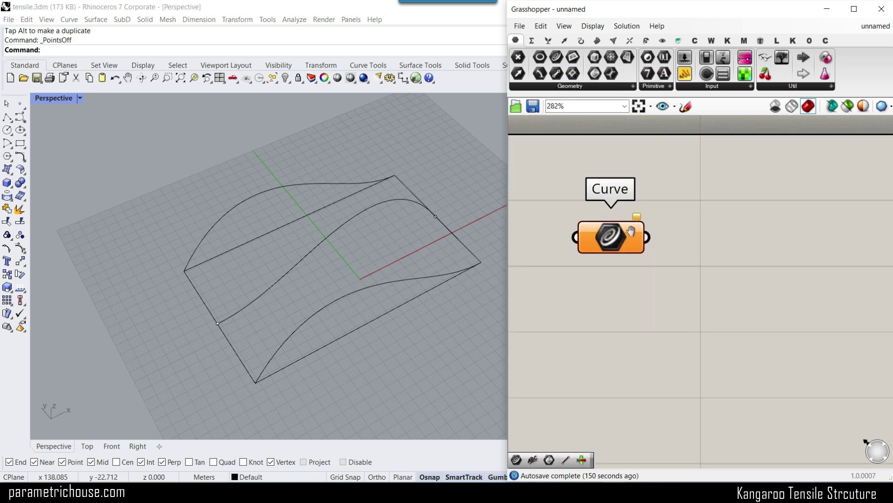
Step: Reference the three arched Rhino curves in the Curve parameter as multiple curves, from the front one to the far one
right_click(622, 232)
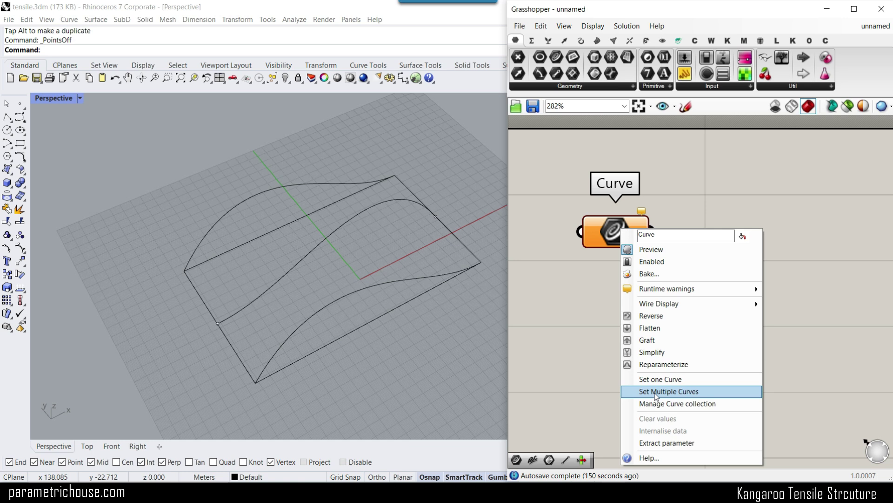
left_click(656, 391)
left_click(350, 292)
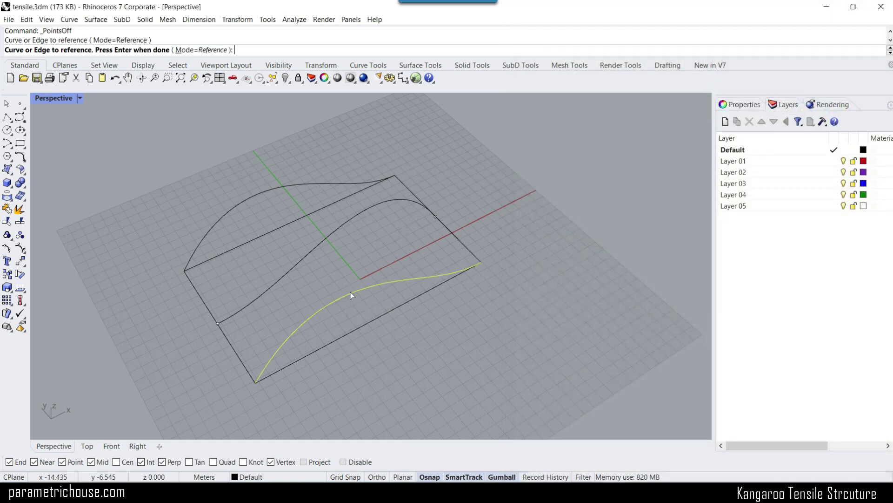
left_click(318, 244)
left_click(295, 185)
right_click(345, 205)
Step: Add a second Curve parameter, reference the base rectangle in it, and place it directly below the first
right_click_drag(360, 259, 388, 234)
left_click_drag(557, 57, 621, 317)
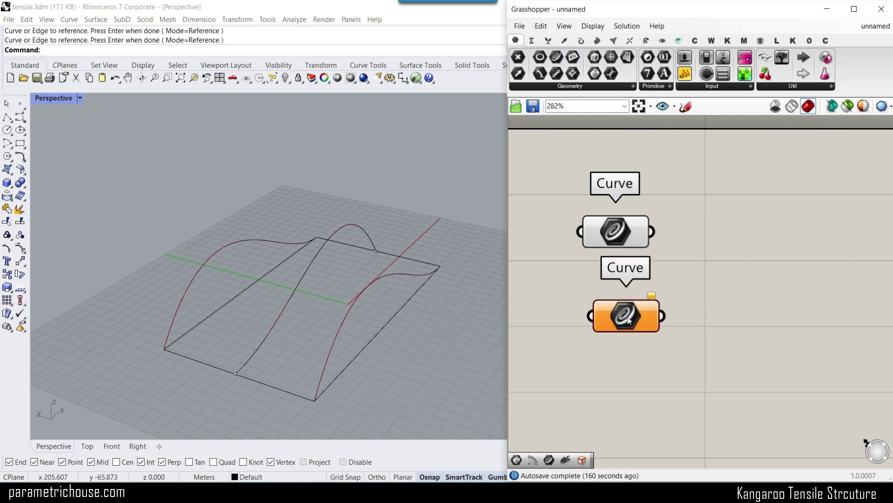
right_click(629, 320)
left_click(668, 394)
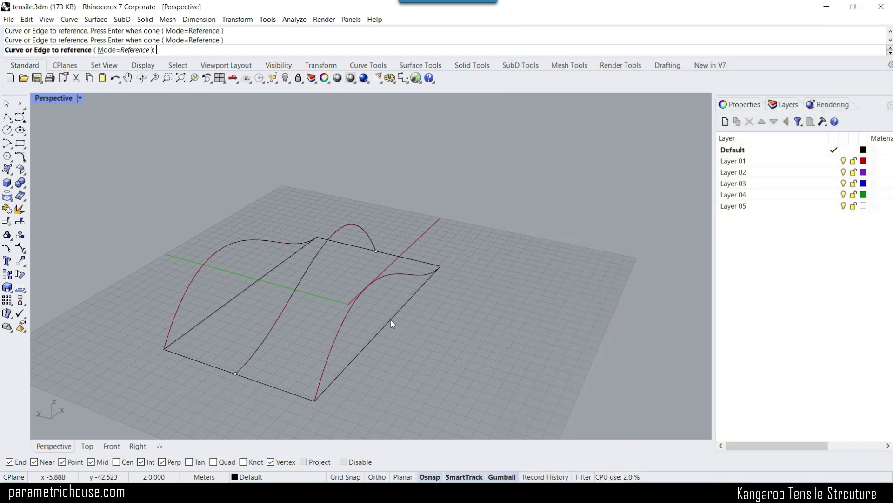
left_click(391, 320)
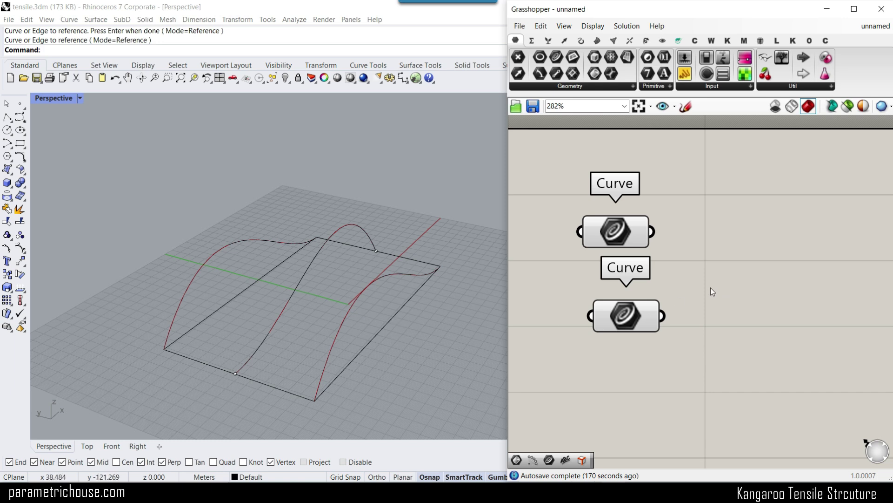
right_click_drag(711, 288, 687, 261)
left_click(580, 317)
left_click_drag(579, 314, 577, 317)
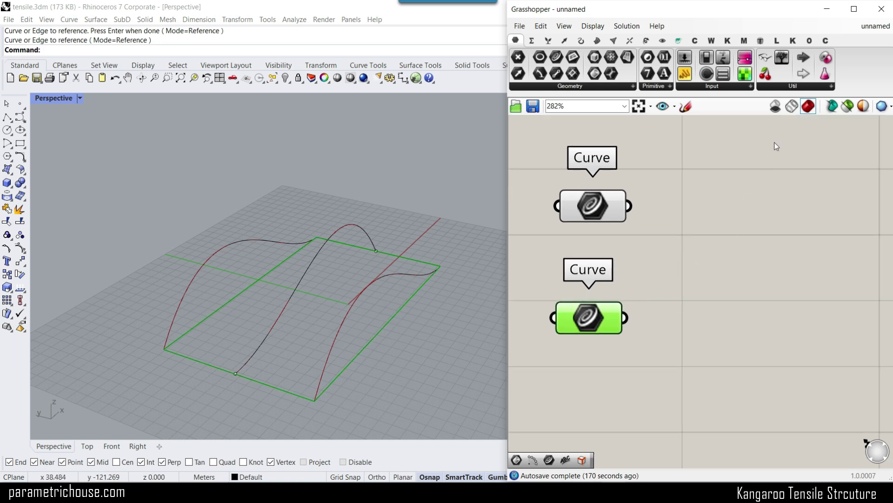
Step: Display the Kangaroo components and widen the Grasshopper window over the Rhino viewport so their groups fit
left_click(797, 41)
left_click(727, 40)
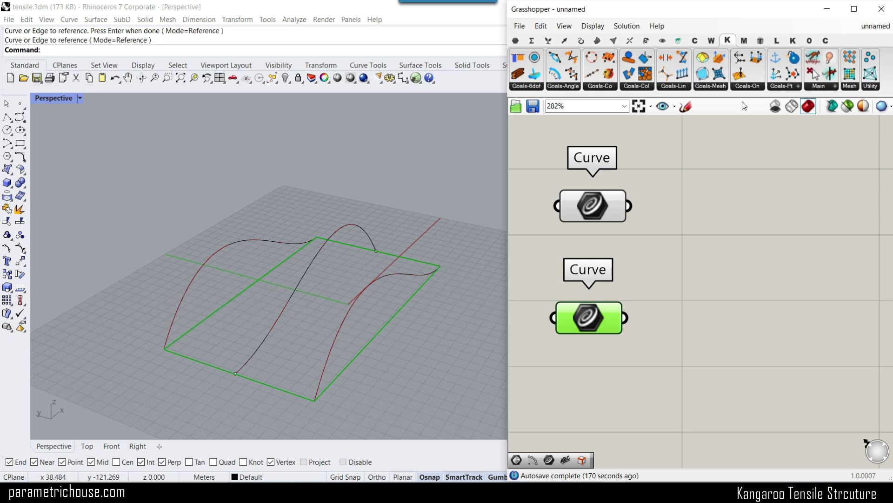
left_click(825, 88)
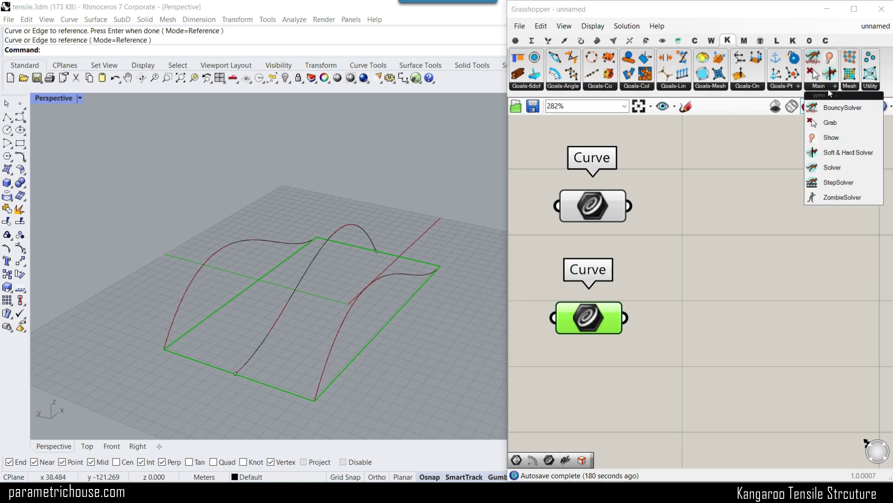
left_click_drag(507, 128, 406, 140)
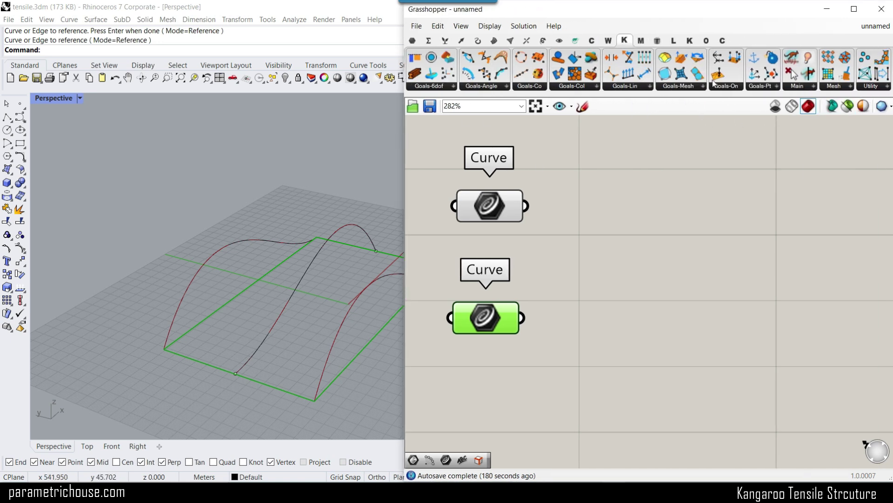
Step: Place Kangaroo's Solver component on the canvas, well to the right of the two Curve parameters
left_click(805, 88)
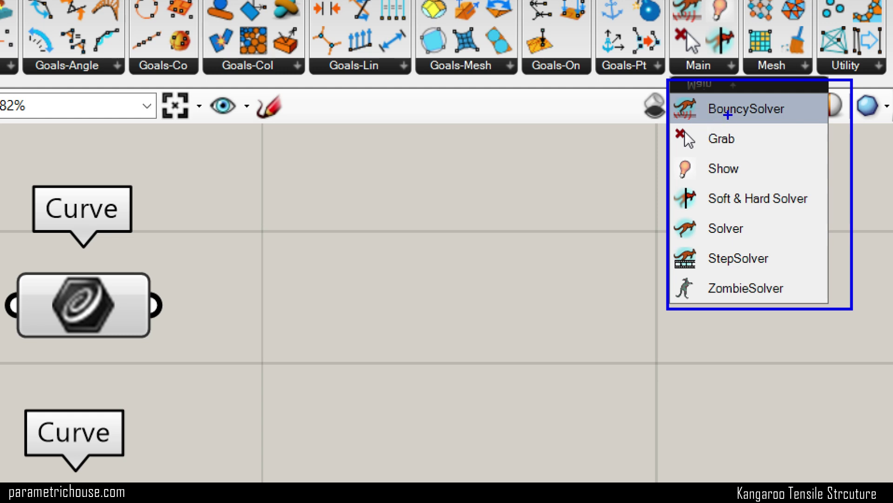
key("Escape")
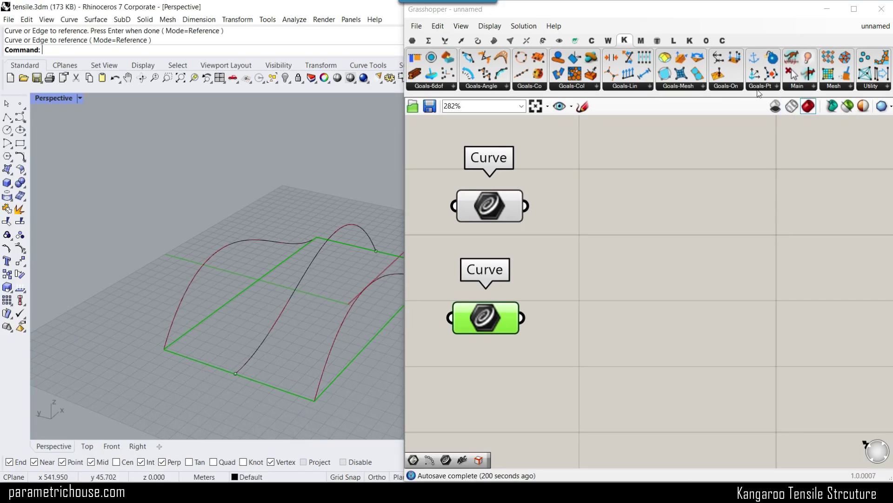
left_click(712, 65)
left_click(745, 229)
left_click(630, 409)
scroll(765, 261, "down", 2)
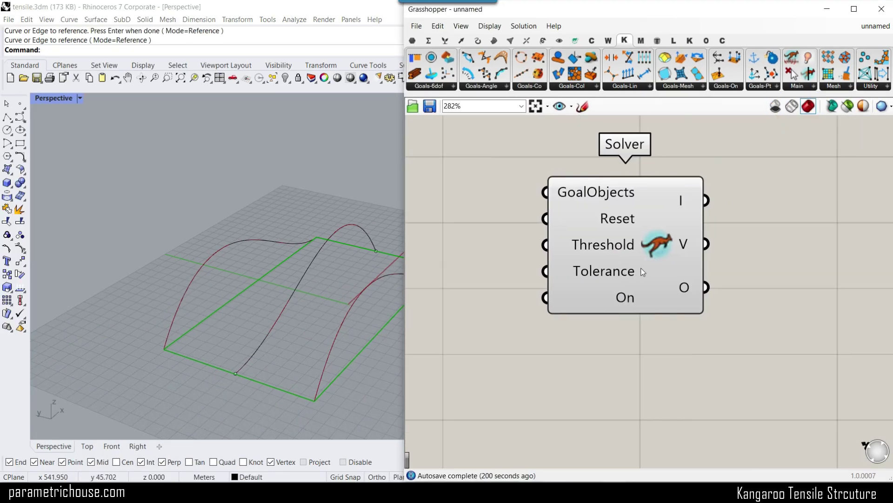
left_click(759, 264)
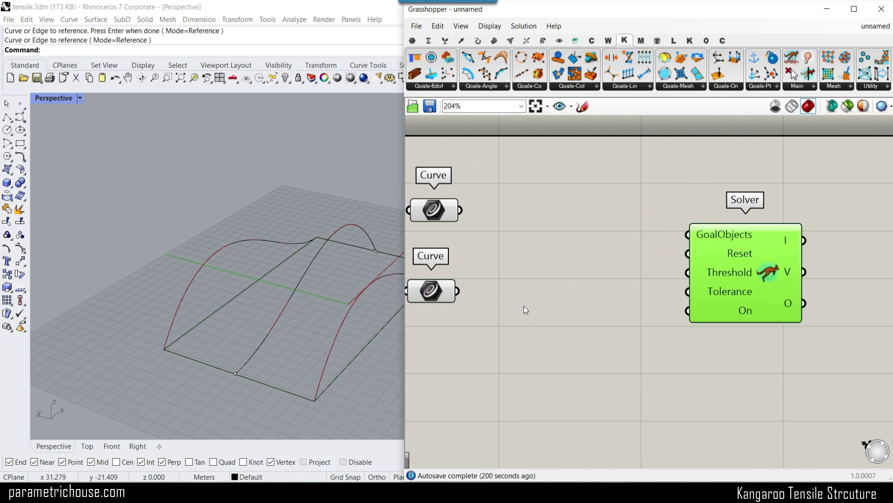
Step: Examine the inputs of the Solver component, especially GoalObjects
scroll(758, 230, "up", 2)
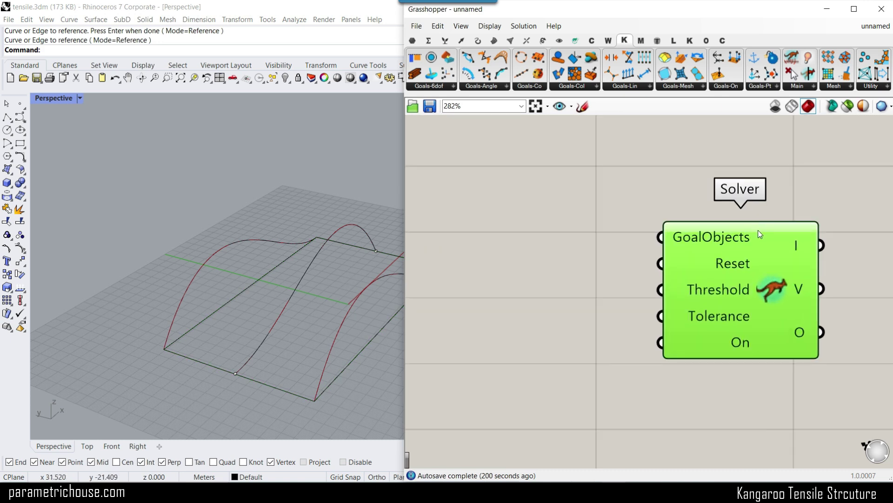
scroll(758, 230, "up", 2)
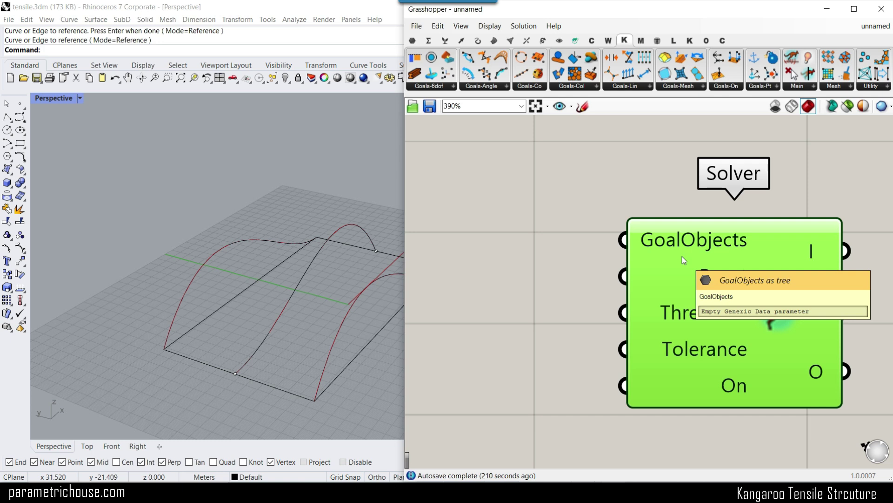
scroll(682, 256, "down", 2)
scroll(721, 285, "down", 4)
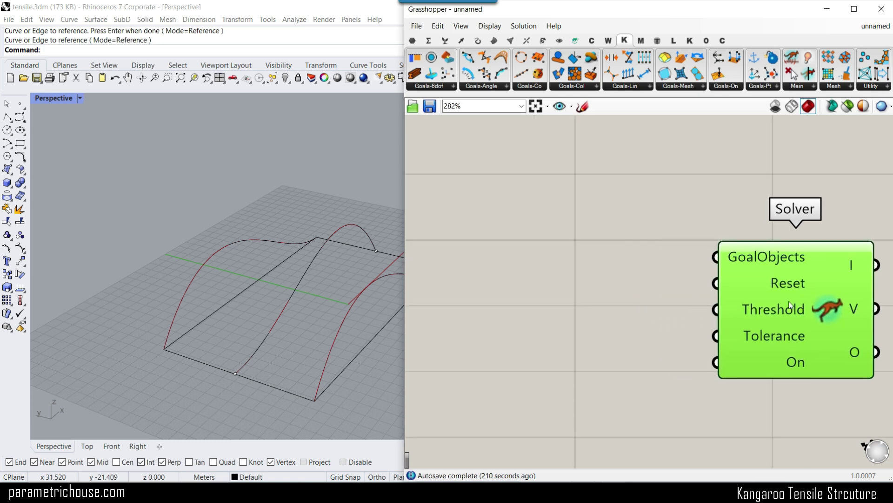
scroll(565, 272, "up", 3)
Step: Move the first Curve parameter closer to the second, and select the second to highlight the base rectangle in Rhino
left_click_drag(553, 234, 546, 245)
left_click(542, 313)
right_click_drag(315, 346, 298, 317)
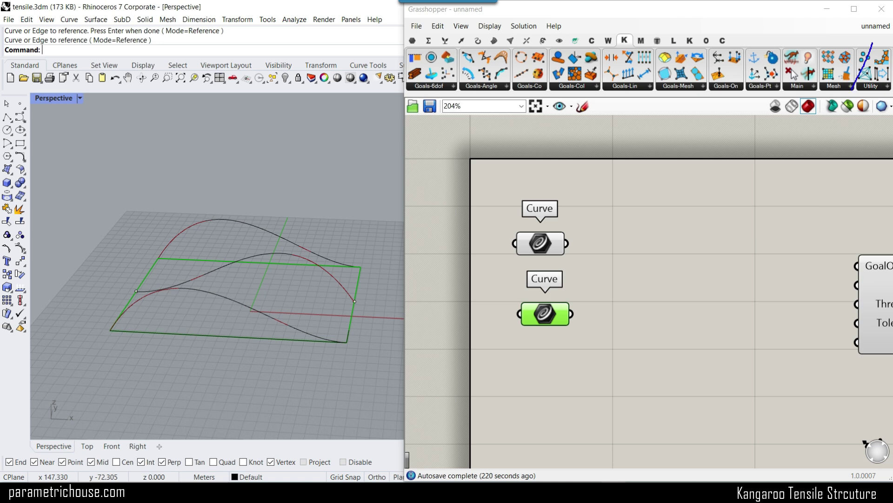
key("Escape")
right_click_drag(676, 297, 598, 295)
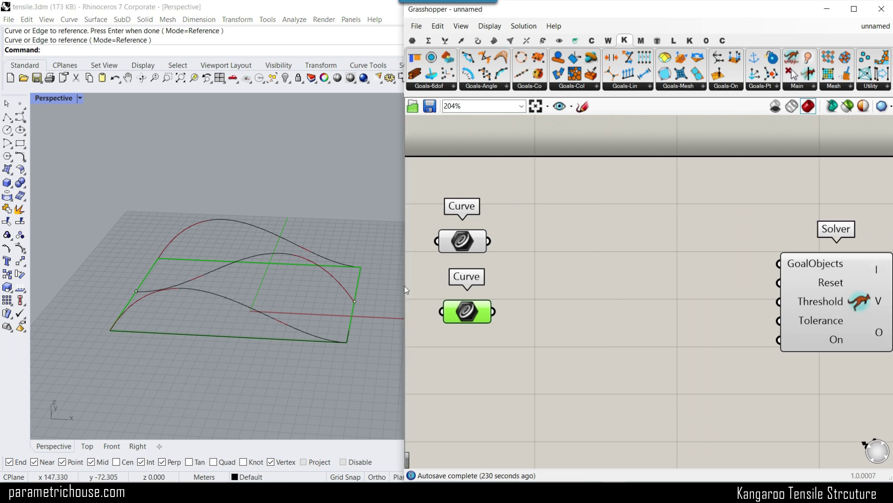
Step: Look through Grasshopper's mesh utility components for ways to create and edit meshes
left_click(507, 43)
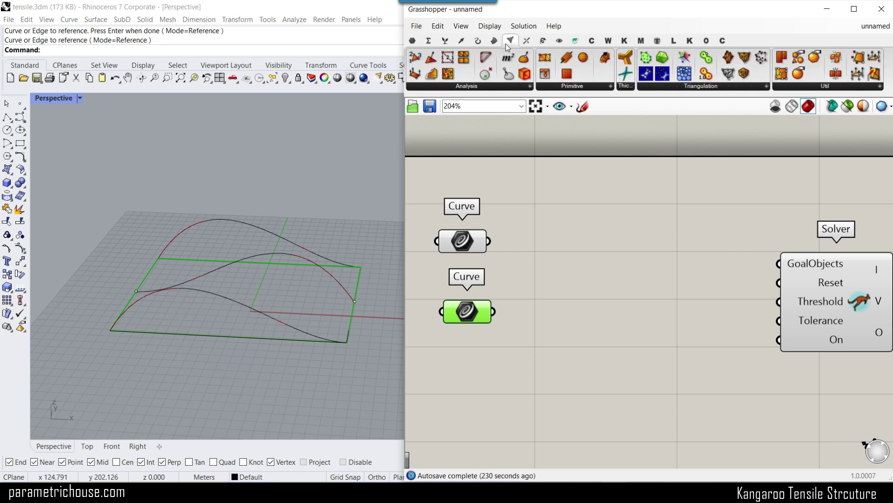
left_click(849, 87)
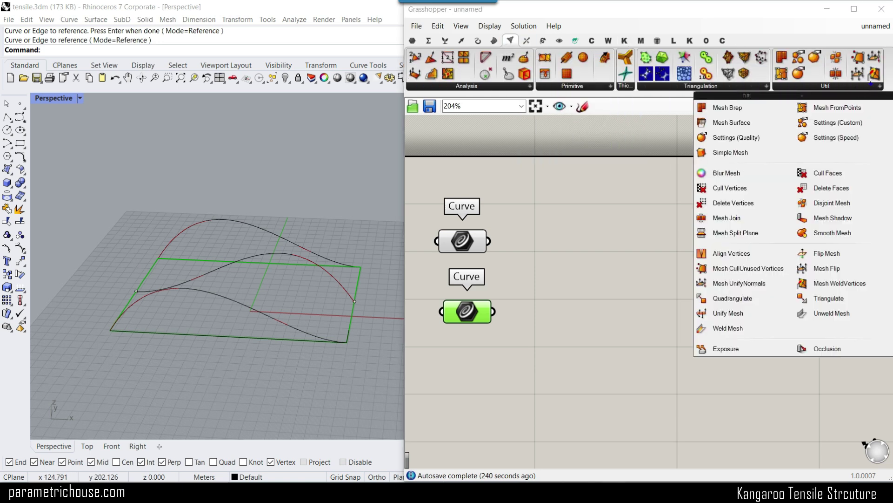
mouse_move(481, 140)
left_mouse_down()
mouse_move(644, 183)
mouse_move(697, 123)
left_mouse_up()
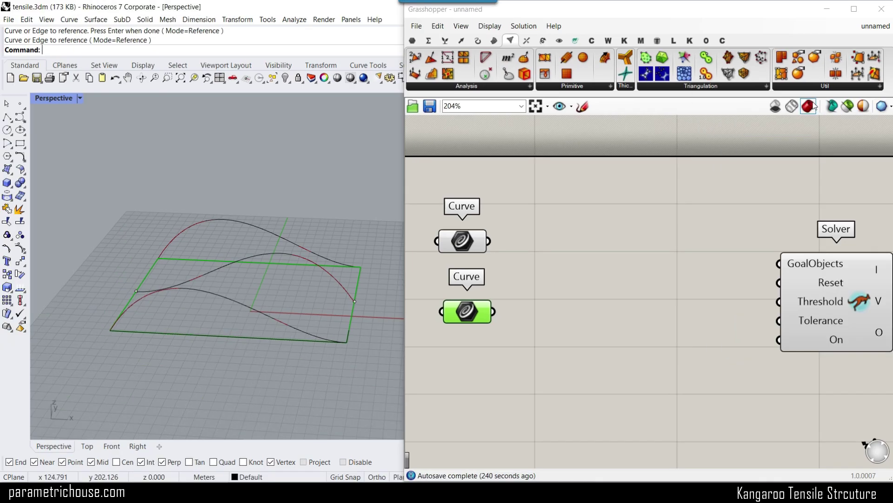
Step: Place a Mesh Surface component between the two Curve parameters and the Solver
left_click(703, 89)
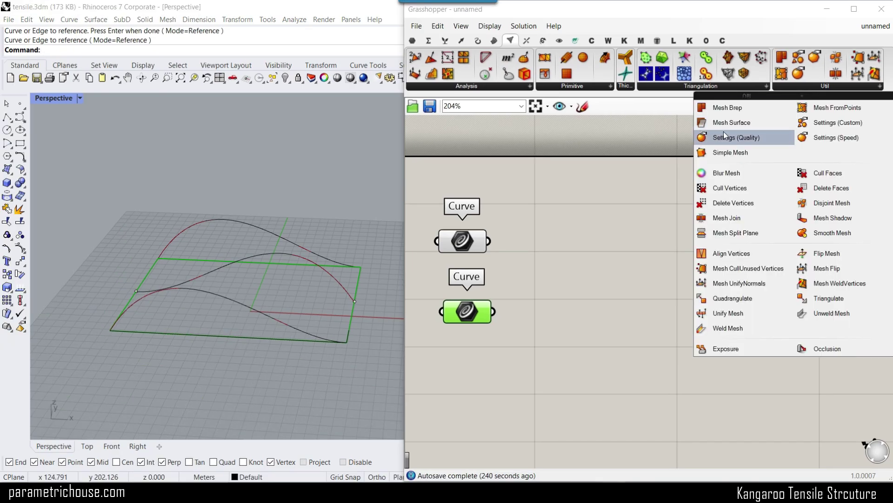
left_click(559, 162)
left_click(612, 311)
right_click_drag(613, 314, 684, 260)
left_click_drag(684, 260, 687, 289)
scroll(597, 260, "up", 3)
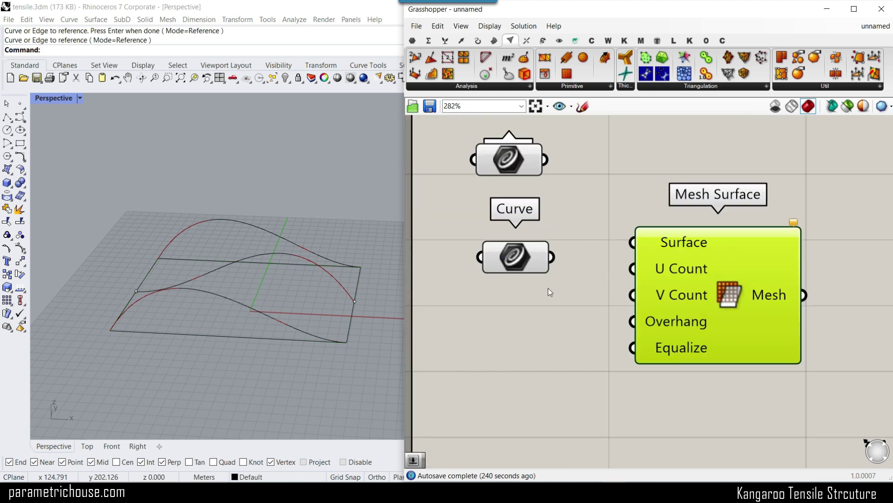
Step: Connect the base rectangle's Curve parameter to Mesh Surface's Surface input, and shift the component slightly away from it
right_click_drag(525, 267, 547, 247)
left_click(548, 246)
left_click_drag(579, 235, 673, 218)
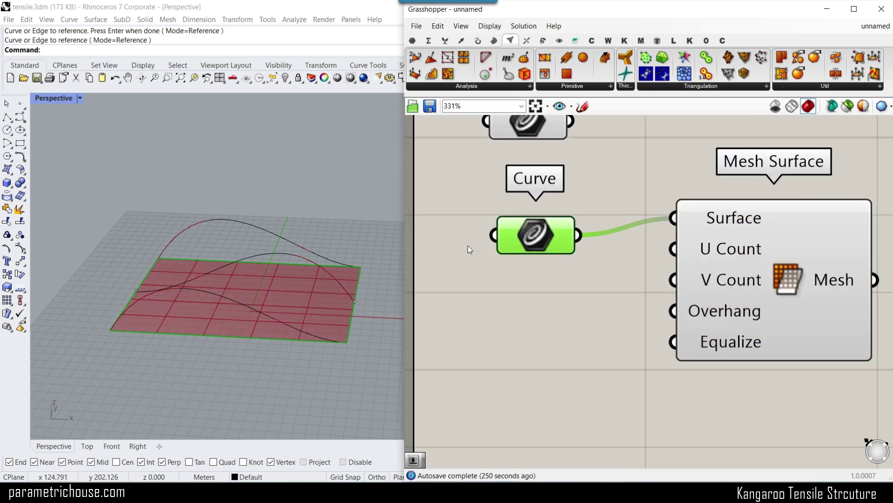
left_click_drag(719, 291, 737, 318)
Step: Place a Surface parameter, rewire the base rectangle's Curve into it, and bake the resulting surface to Rhino
left_click(413, 40)
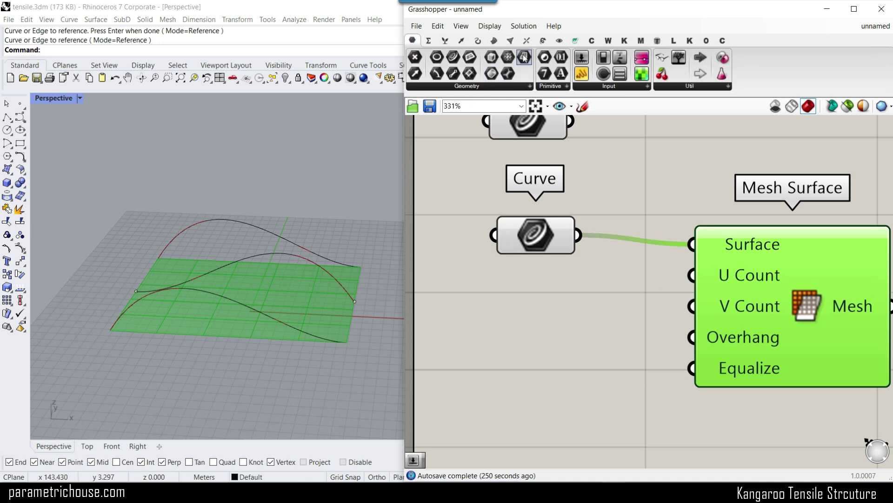
left_click(602, 304)
left_click_drag(578, 235, 605, 300, "ctrl")
left_click(615, 303)
right_click(602, 298)
left_click(628, 293)
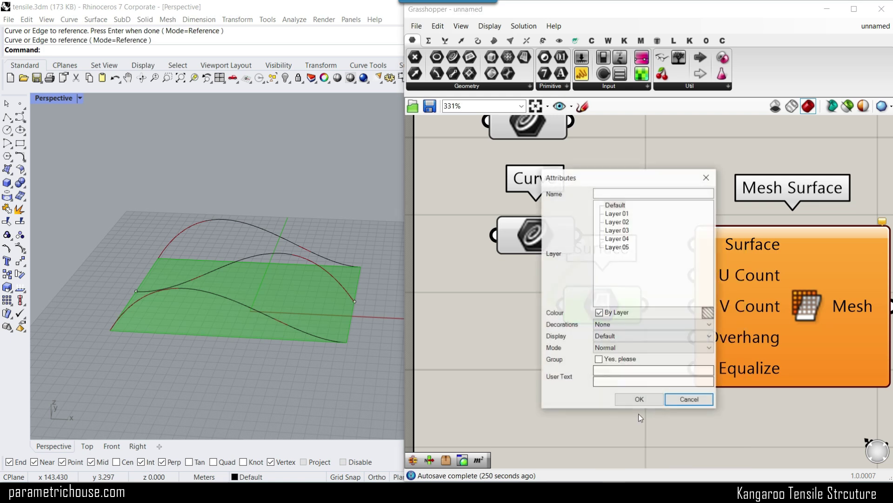
key("Return")
Step: Move the baked surface aside in the Rhino viewport to inspect it, and undo the move and the bake
right_click_drag(266, 307, 237, 339)
scroll(237, 339, "down", 6)
left_click_drag(237, 339, 185, 400)
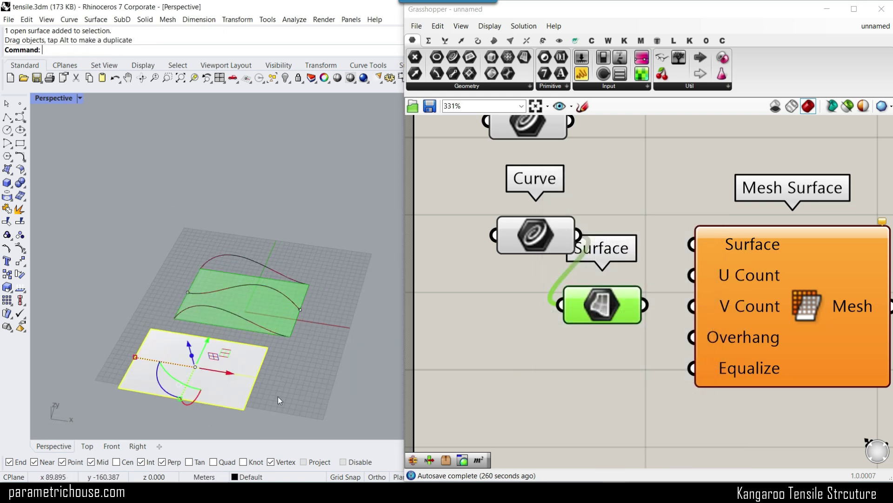
left_click(277, 396)
scroll(216, 380, "up", 4)
key("ctrl+z")
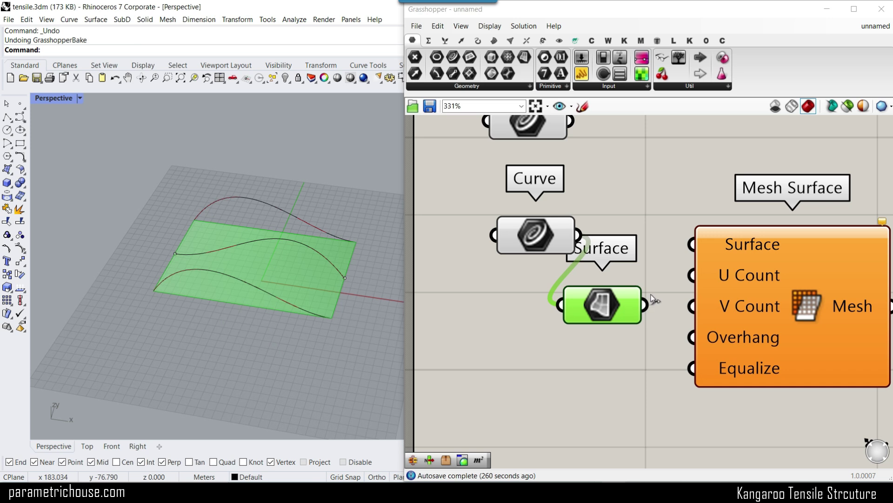
Step: Reconnect the base rectangle's Curve to Mesh Surface's Surface input, delete the extra Surface parameter, and realign the components
left_click_drag(577, 236, 692, 243)
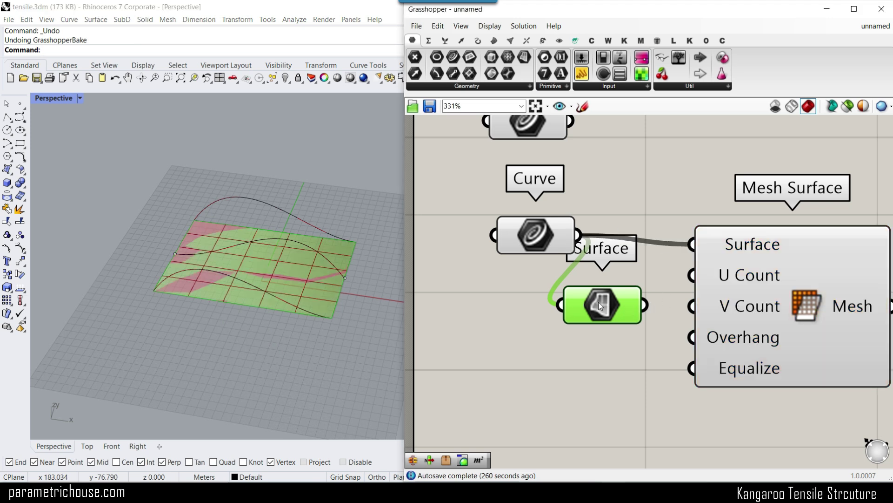
key("Delete")
left_click_drag(563, 247, 553, 256)
left_click_drag(771, 276, 720, 277)
Step: Place a number slider ranging from 3 to 30 near Mesh Surface, and clear its custom name
mouse_move(703, 276)
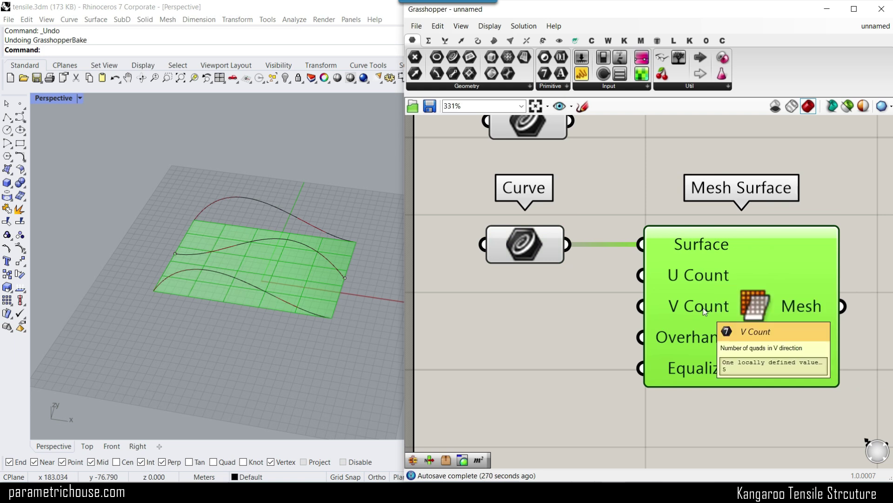
right_click_drag(145, 310, 163, 318)
right_click_drag(480, 307, 559, 319)
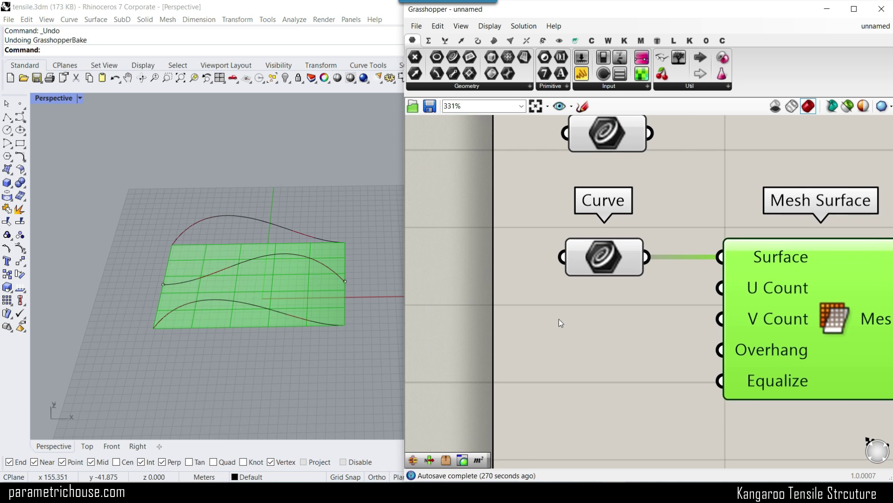
double_click(559, 318)
type("3..30")
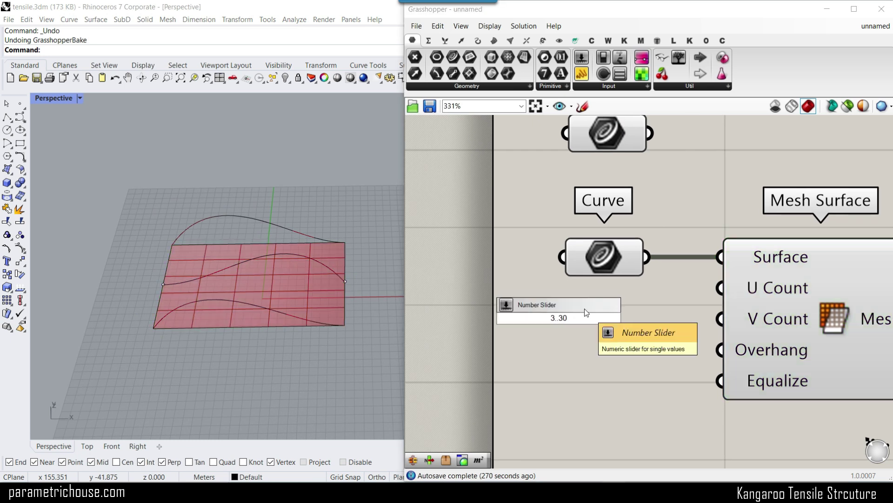
key("Return")
right_click(604, 320)
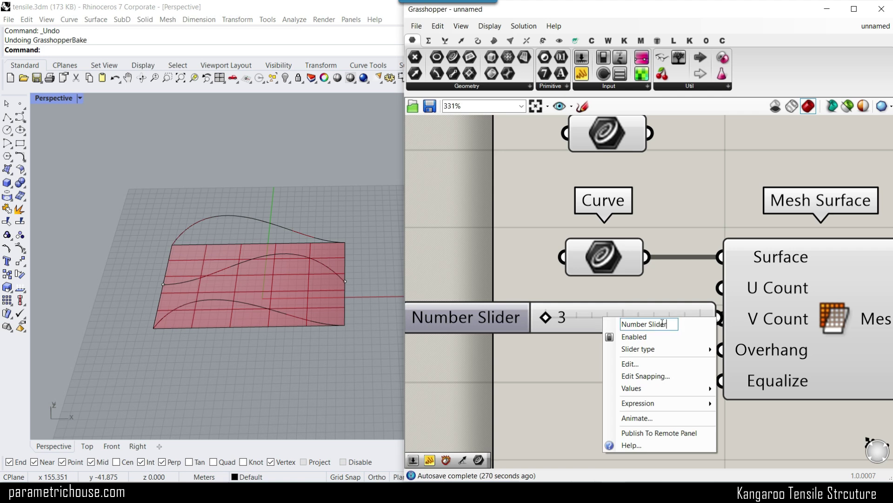
left_click_drag(668, 325, 529, 322)
key("BackSpace")
Step: Duplicate the slider below the original, and connect the two sliders to Mesh Surface's U Count and V Count inputs
right_click_drag(635, 309, 618, 305)
scroll(619, 304, "down", 2)
left_click_drag(670, 312, 627, 312)
left_click_drag(574, 317, 595, 336)
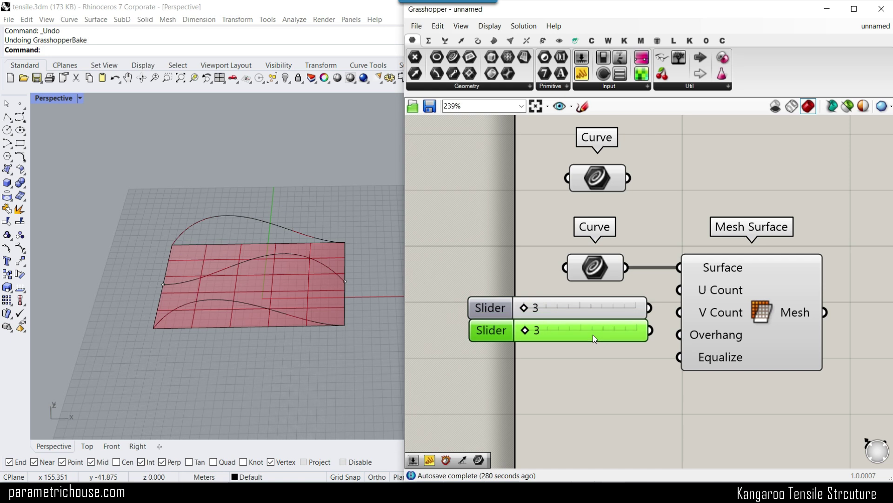
left_click_drag(663, 307, 679, 289)
left_click_drag(651, 331, 570, 330)
Step: Set U Count to 5 and V Count to 7, and check the mesh grid against the middle arch's end
scroll(512, 298, "up", 3)
left_click_drag(525, 312, 538, 312)
left_click_drag(508, 346, 533, 346)
right_click_drag(281, 344, 337, 285)
scroll(322, 362, "down", 2)
scroll(317, 358, "up", 8)
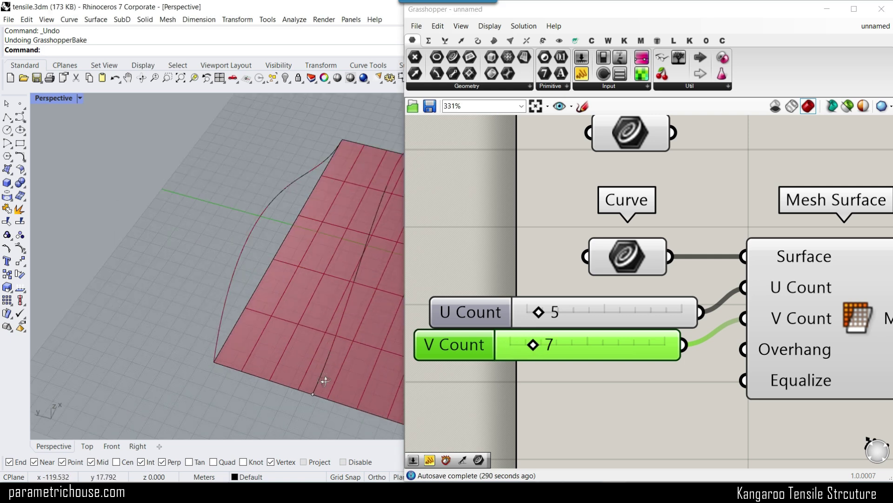
Step: Set V Count to 8 so a mesh line meets the middle arch's end, and check the alignment up close
left_click_drag(534, 345, 539, 345)
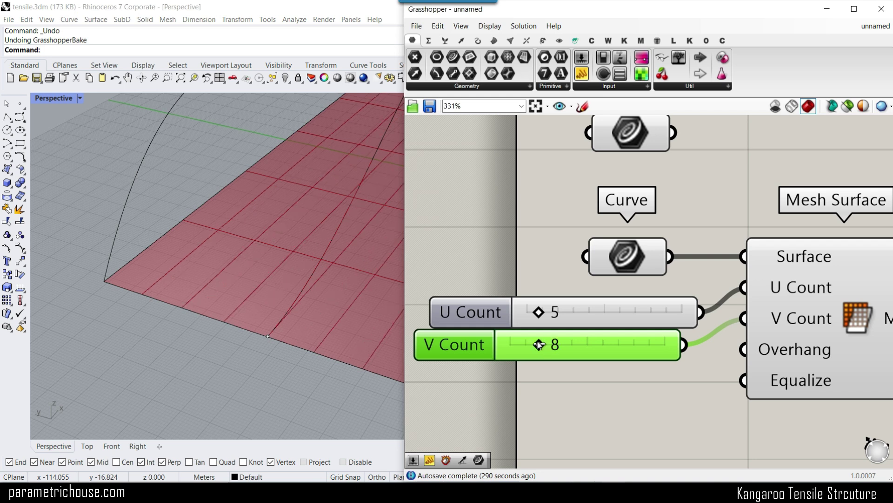
right_click_drag(187, 334, 181, 305)
scroll(300, 276, "down", 3)
scroll(300, 274, "up", 5)
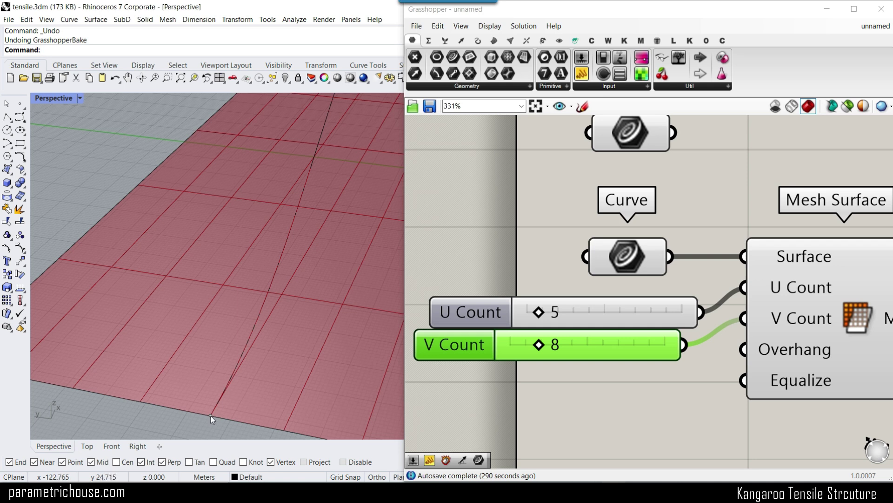
scroll(213, 413, "down", 5)
left_click_drag(541, 345, 540, 344)
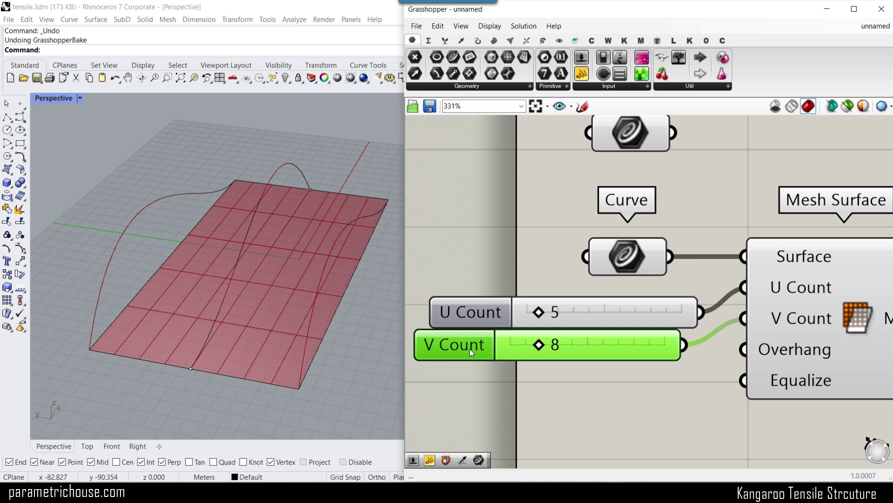
Step: Move the V Count slider slightly away from the U Count slider, and review its numeric domain and rounding settings
left_click_drag(470, 348, 479, 357)
double_click(479, 357)
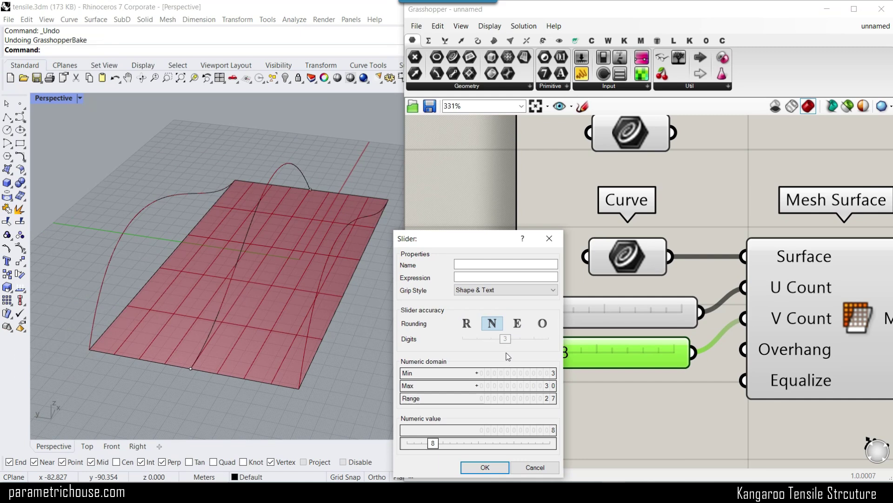
left_click(461, 343)
left_click(485, 466)
Step: Raise U Count to 20 and V Count to 18, and view the denser mesh from another angle
left_click_drag(553, 352, 619, 353)
left_click_drag(540, 312, 631, 308)
right_click_drag(285, 325, 203, 333)
right_click_drag(304, 270, 372, 286)
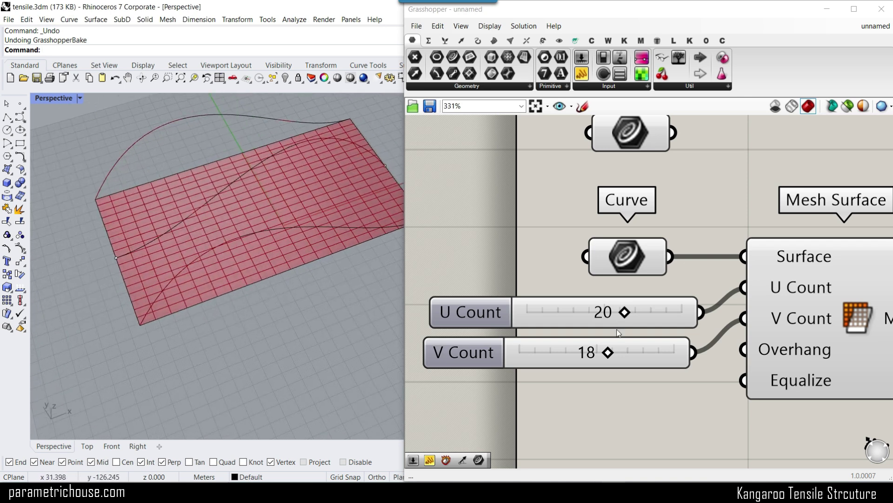
Step: Set U Count to 14 and V Count to 8, and check the mesh against the support curves
left_click_drag(628, 314, 593, 313)
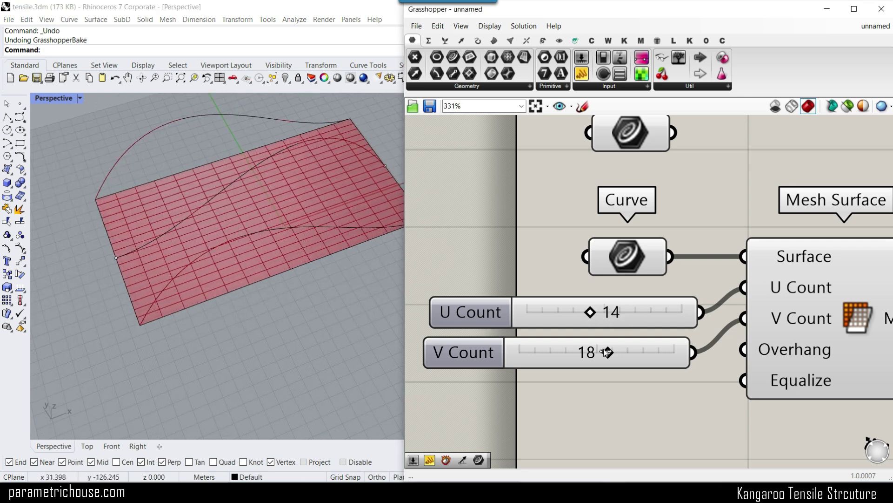
left_click_drag(604, 353, 553, 352)
right_click_drag(317, 279, 228, 322)
scroll(235, 327, "up", 7)
scroll(247, 341, "down", 5)
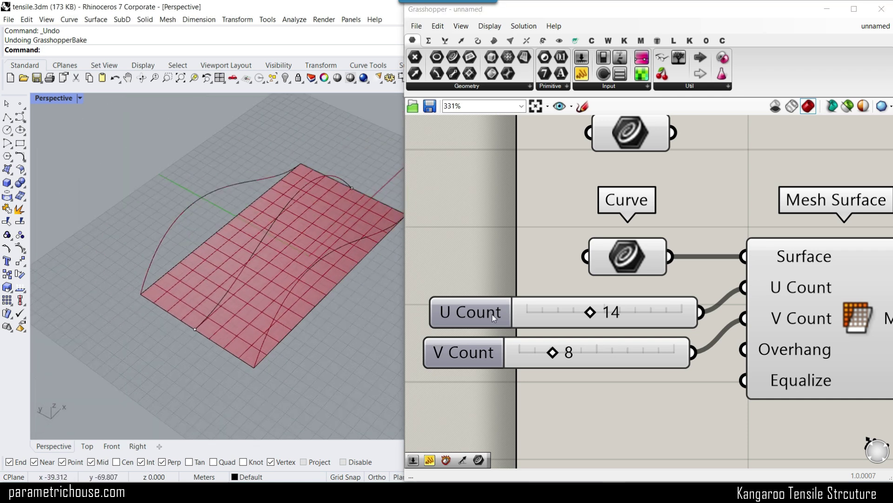
Step: Move the Solver component farther to the right of Mesh Surface to make room between them
scroll(493, 291, "down", 4)
right_click_drag(695, 361, 609, 339)
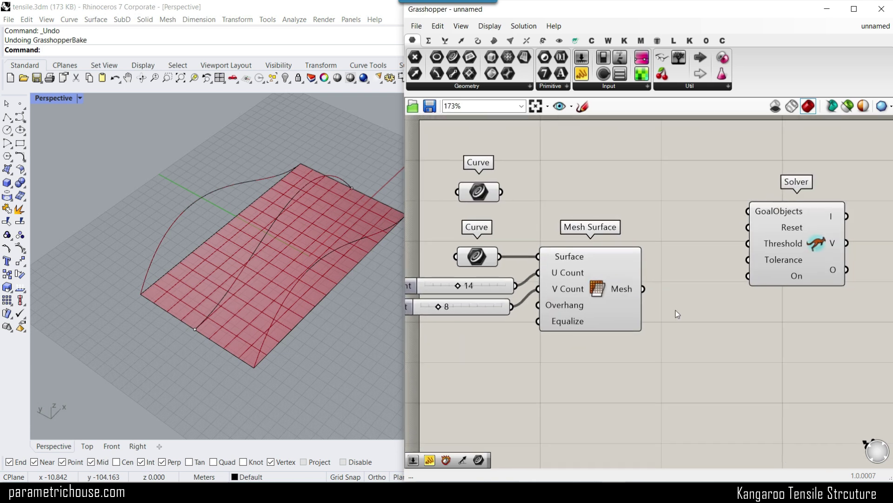
left_click(820, 252)
left_click_drag(819, 253, 861, 269)
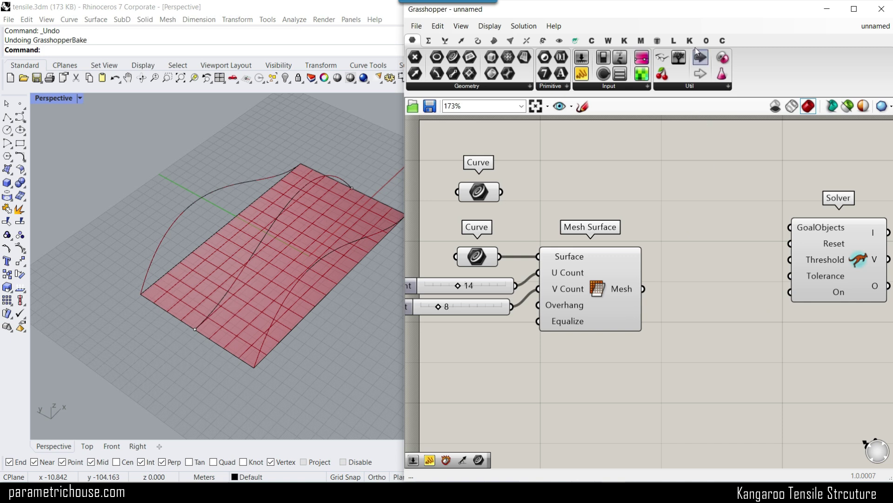
Step: Place Kangaroo's Show component between Mesh Surface and the Solver
left_click(624, 41)
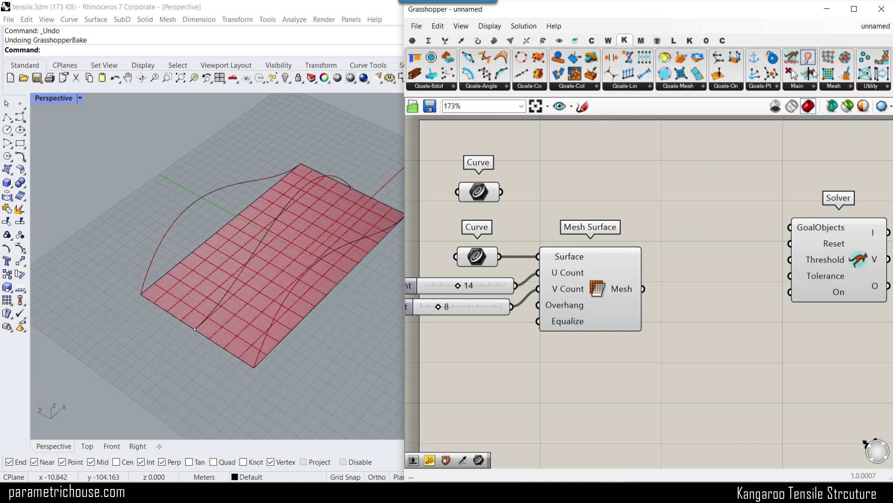
left_click(809, 88)
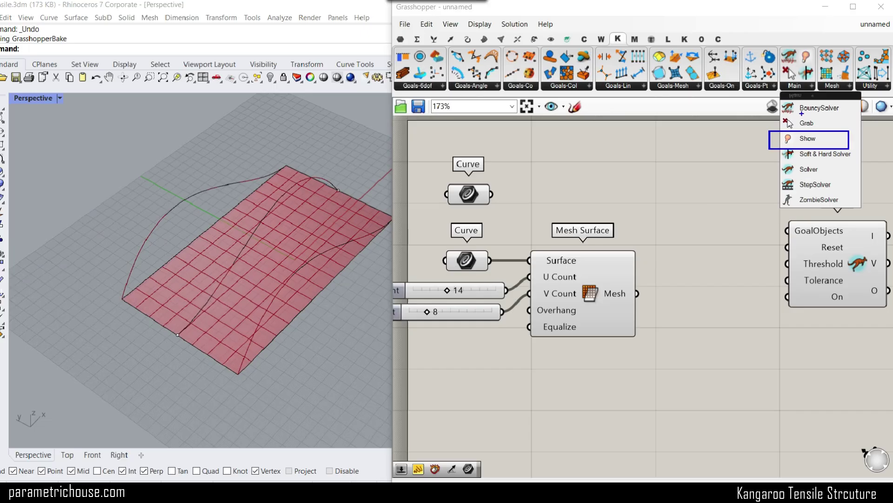
left_click(810, 88)
left_click(808, 138)
left_click(723, 252)
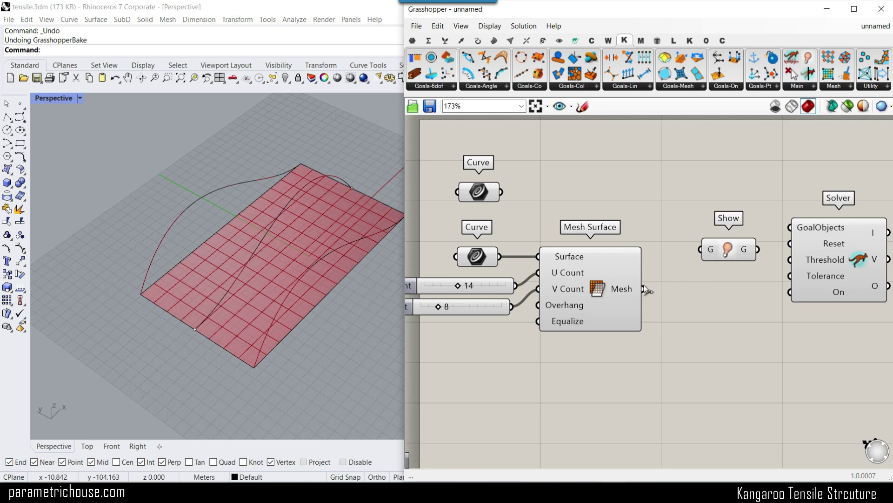
Step: Connect Mesh Surface's Mesh output to Show, and feed Show's output into the Solver's GoalObjects input
left_click_drag(645, 289, 699, 250)
right_click_drag(739, 252, 674, 274)
left_click_drag(674, 273, 727, 248)
left_click_drag(681, 221, 727, 250)
left_click_drag(782, 278, 783, 239)
right_click_drag(784, 245, 676, 271)
left_click_drag(665, 256, 659, 268)
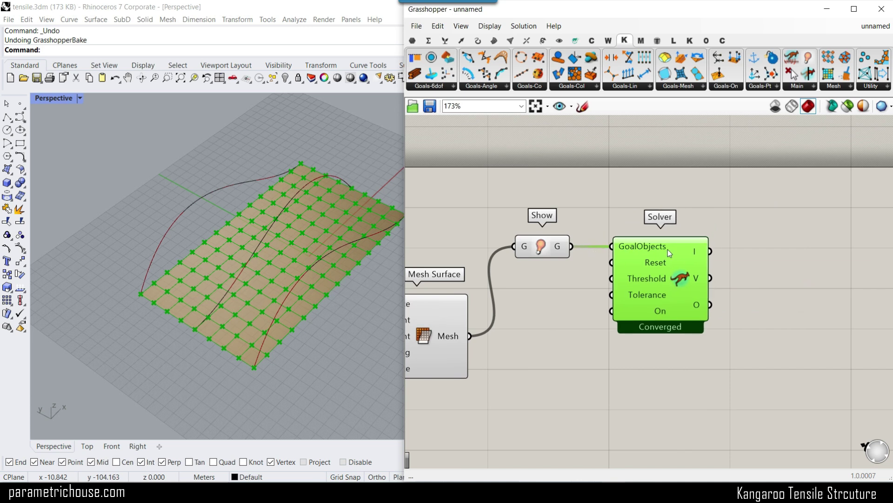
Step: Examine the Solver's O output and the geometry it previews in Rhino
left_click(412, 41)
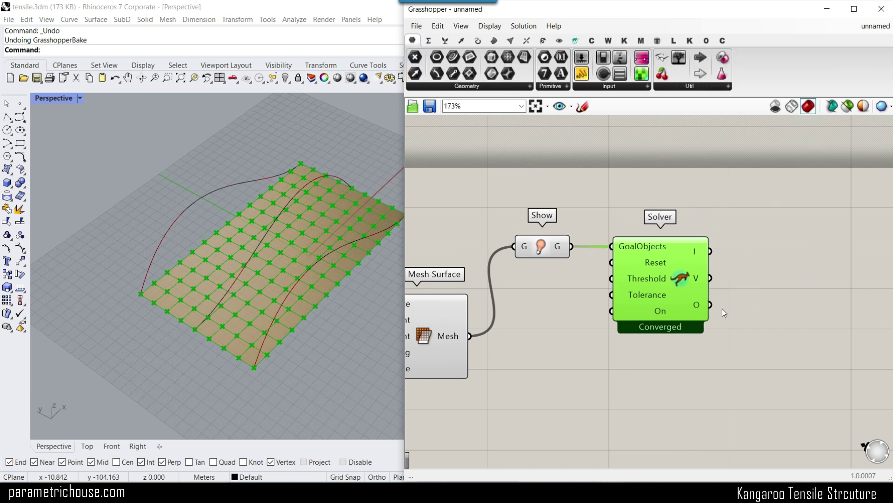
right_click_drag(701, 305, 651, 258)
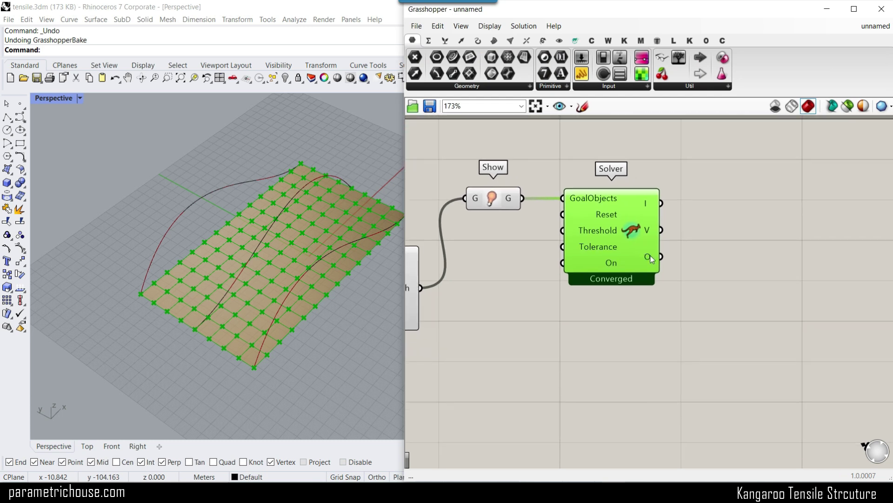
mouse_move(652, 258)
left_click_drag(659, 304, 763, 329, "ctrl")
right_click_drag(579, 256, 706, 271)
left_click(629, 302)
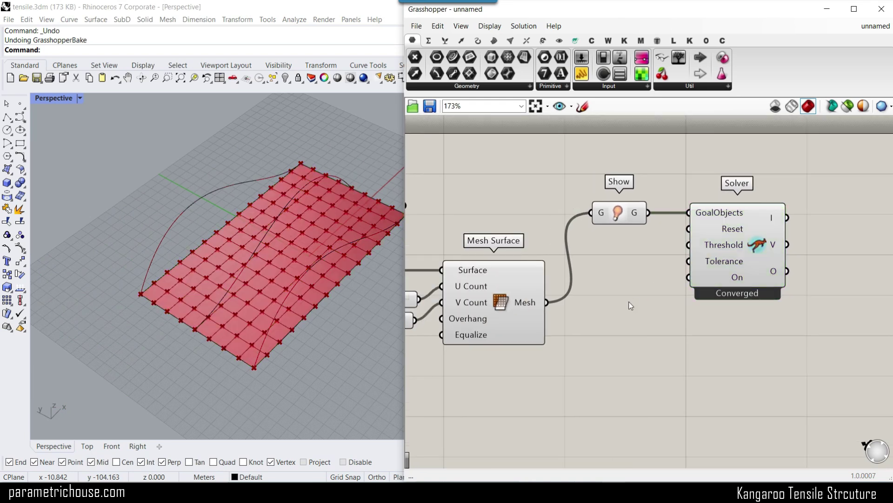
Step: Move the Solver farther to the right of the Show component, and inspect the mesh preview in Rhino
left_click_drag(760, 250, 794, 246)
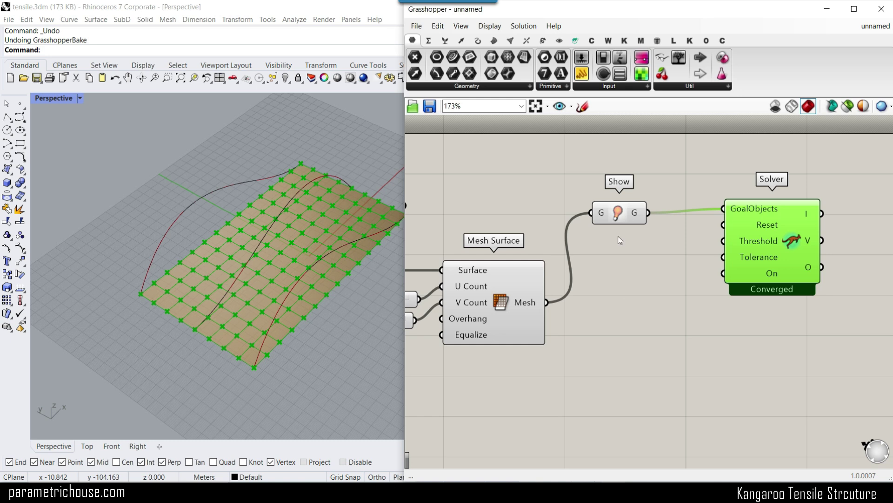
scroll(618, 236, "down", 3)
left_click(627, 297)
right_click_drag(321, 298, 289, 283)
scroll(324, 230, "up", 2)
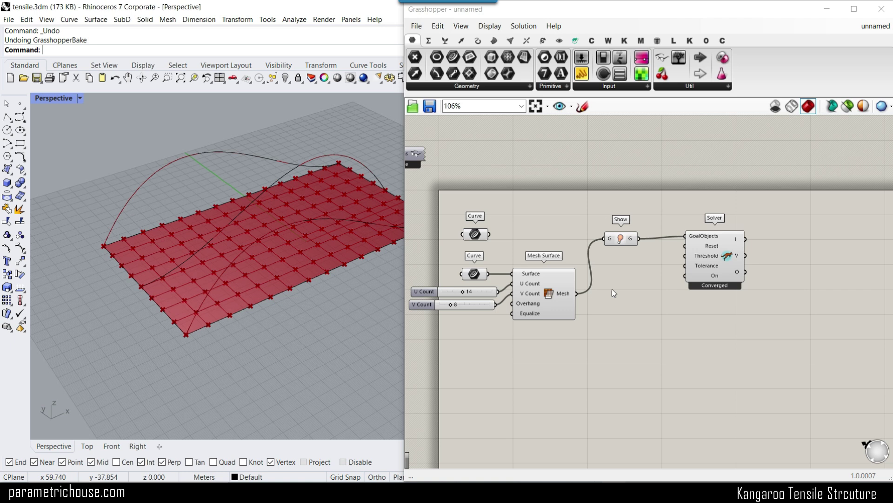
Step: Place Kangaroo's EdgeLengths mesh goal on the canvas below the Show component
left_click(564, 292)
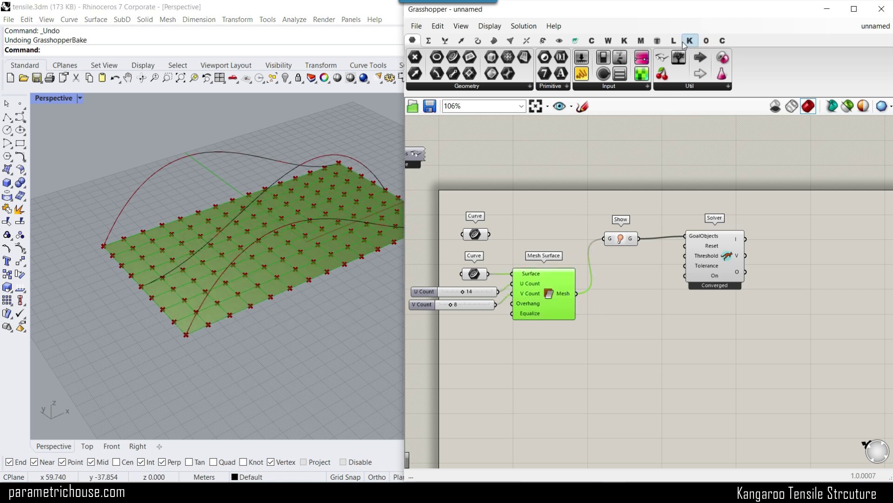
left_click(624, 41)
left_click(704, 86)
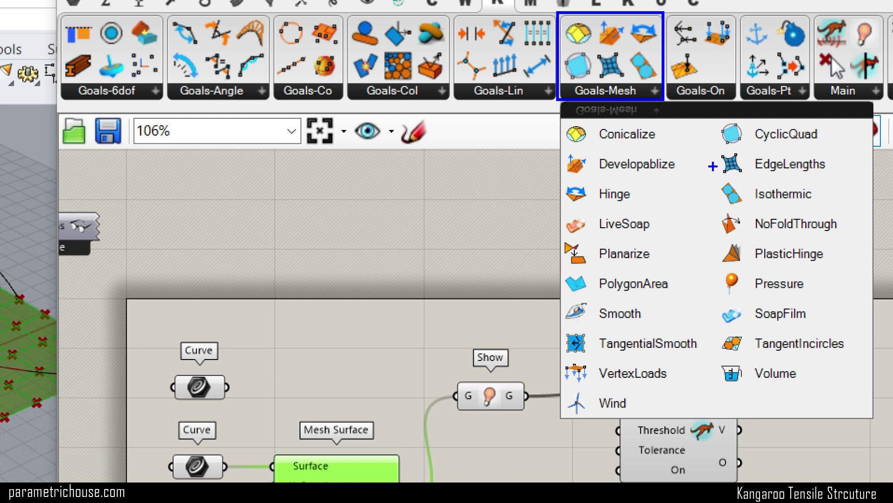
mouse_move(716, 145)
left_mouse_down()
mouse_move(811, 180)
mouse_move(859, 180)
left_mouse_up()
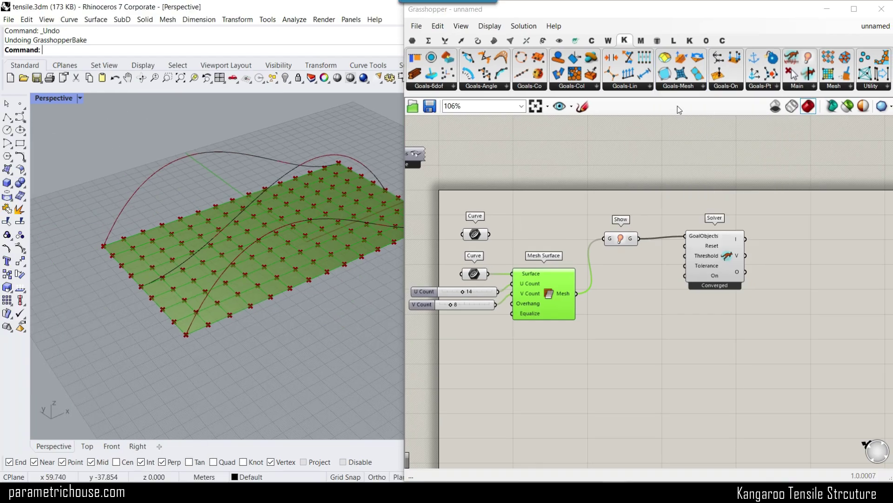
left_click(639, 69)
left_click(630, 479)
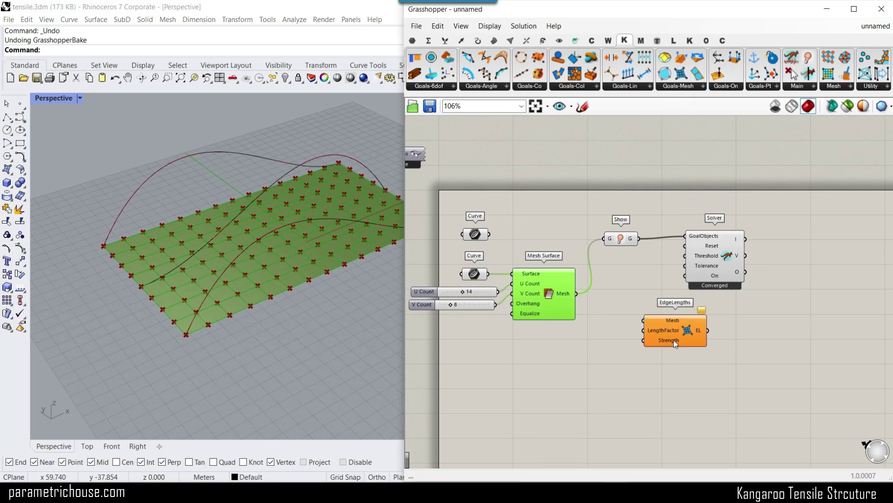
Step: Connect Mesh Surface's Mesh output to the EdgeLengths Mesh input, and move EdgeLengths closer to Mesh Surface
scroll(607, 307, "up", 3)
left_click_drag(549, 281, 677, 333)
right_click_drag(735, 366, 750, 305)
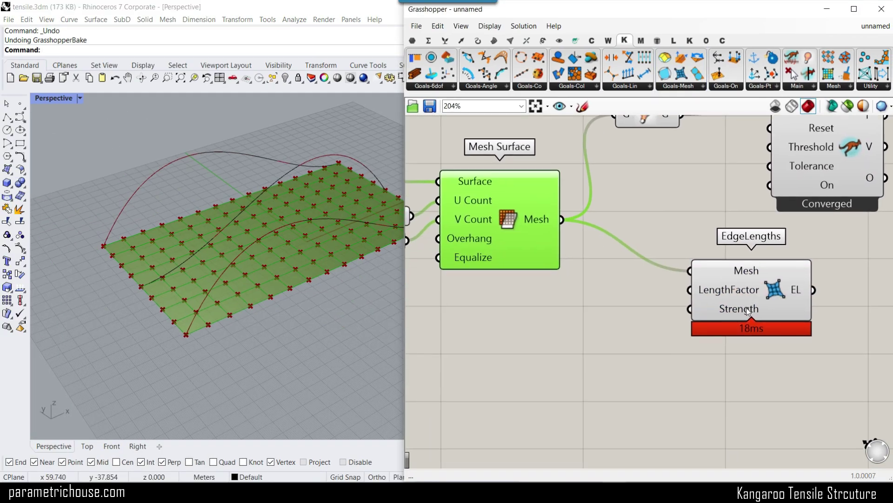
left_click_drag(750, 303, 682, 318)
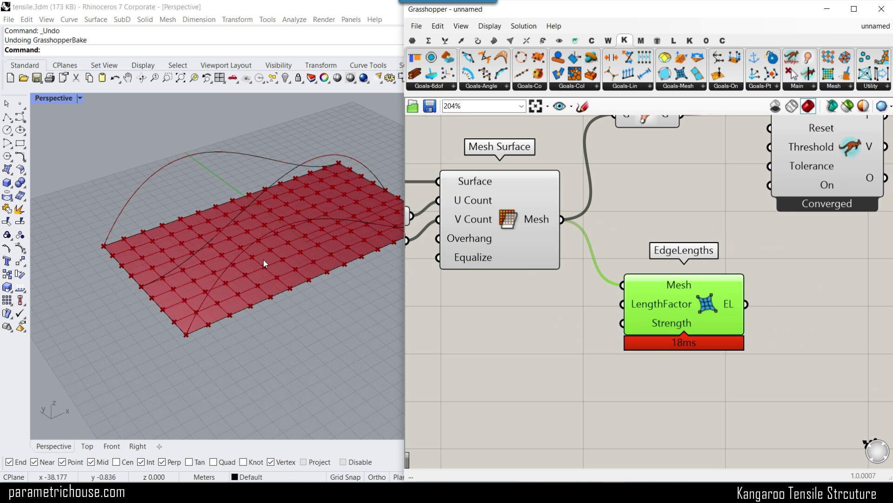
Step: Check the EdgeLengths LengthFactor input against the mesh edges, and add a number slider ranging from 0 to 1.00
scroll(257, 254, "up", 4)
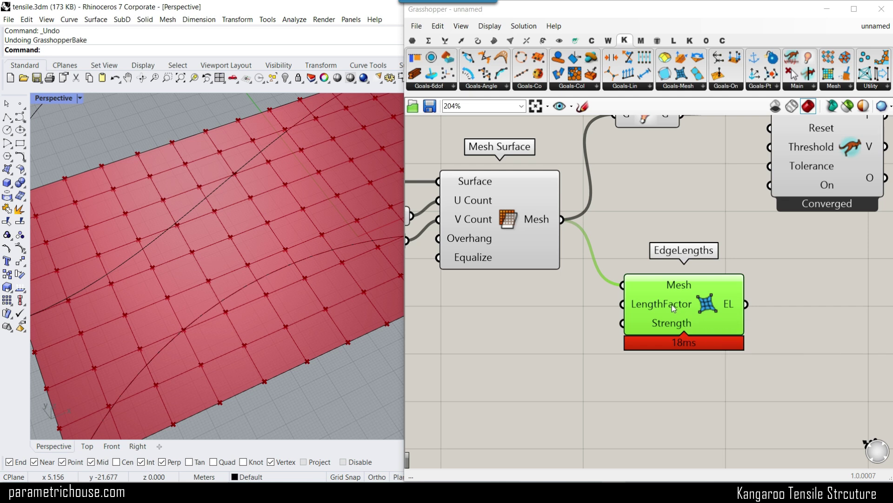
mouse_move(672, 304)
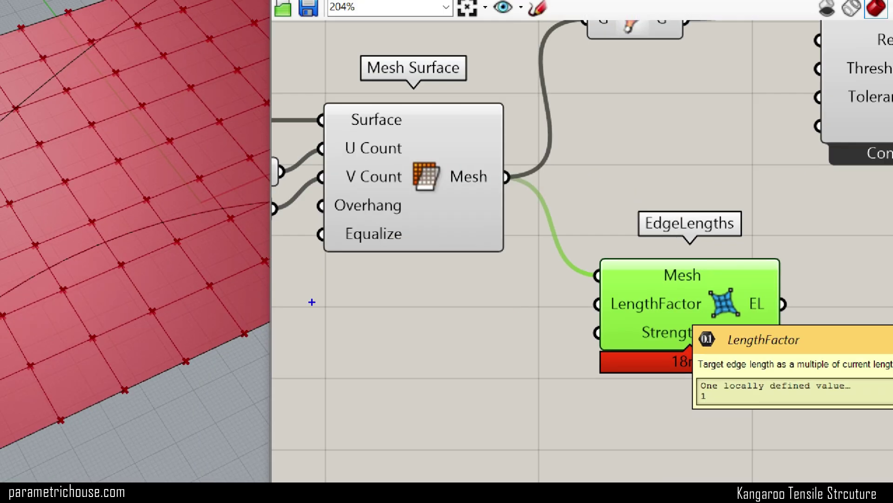
left_click_drag(118, 210, 132, 216)
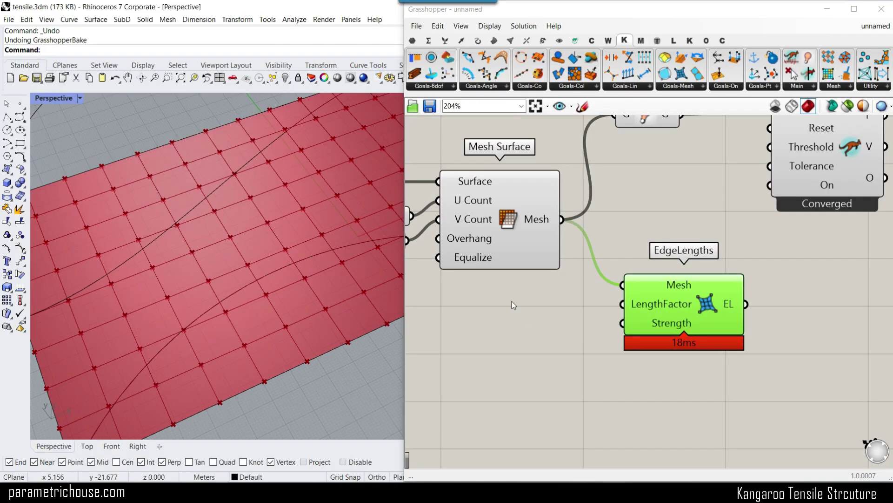
double_click(432, 299)
type("0")
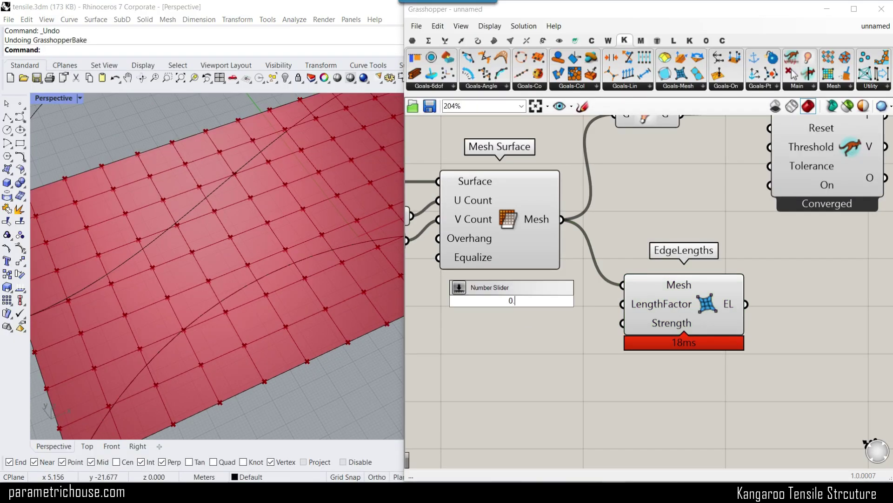
type("..1.00")
key("Return")
Step: Connect the new slider to the EdgeLengths LengthFactor input and set it to 0.38
right_click(547, 307)
left_click_drag(605, 312, 530, 309)
key("BackSpace")
key("Return")
left_click_drag(607, 301, 624, 307)
left_click_drag(537, 306, 529, 311)
Step: Add the EdgeLengths EL output to the Solver's GoalObjects input alongside Show, and shift the Solver to make room
scroll(529, 311, "down", 2)
scroll(707, 233, "up", 2)
left_click_drag(708, 233, 746, 245)
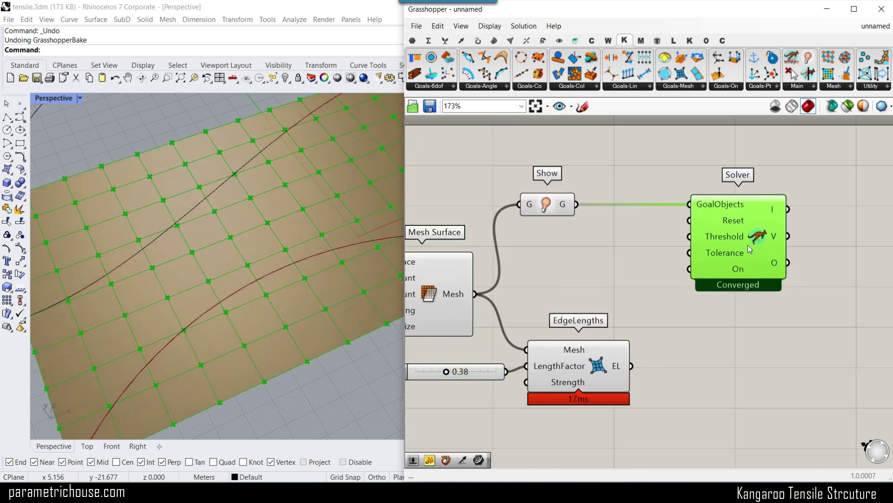
left_click(684, 357)
left_click_drag(640, 374, 686, 204, "shift")
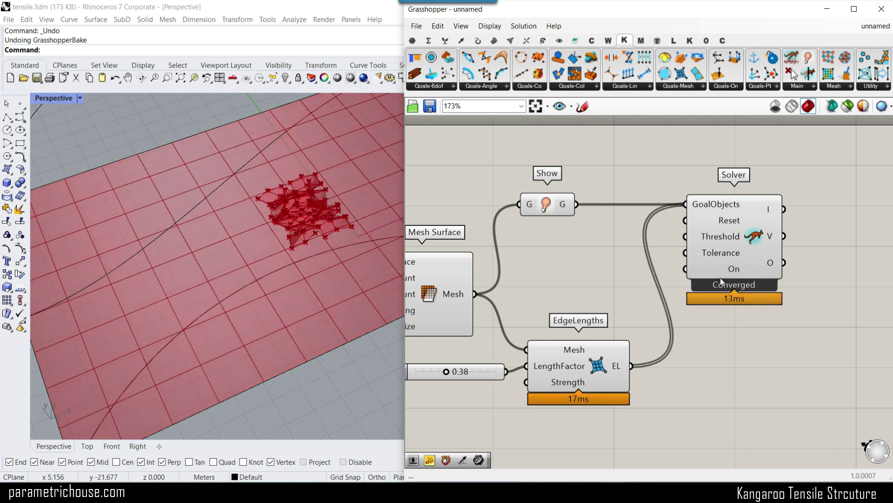
left_click_drag(719, 273, 736, 281)
Step: Add a Button component and connect it to the Solver's Reset input
double_click(582, 250)
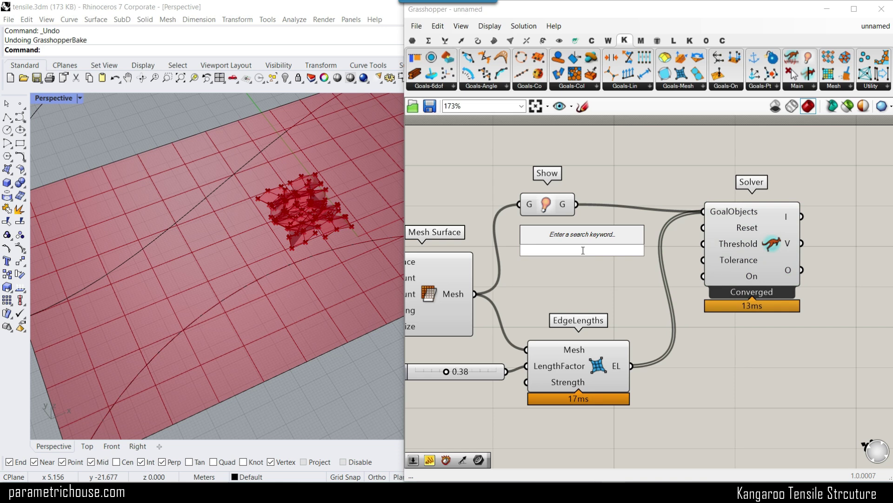
type("but")
key("Return")
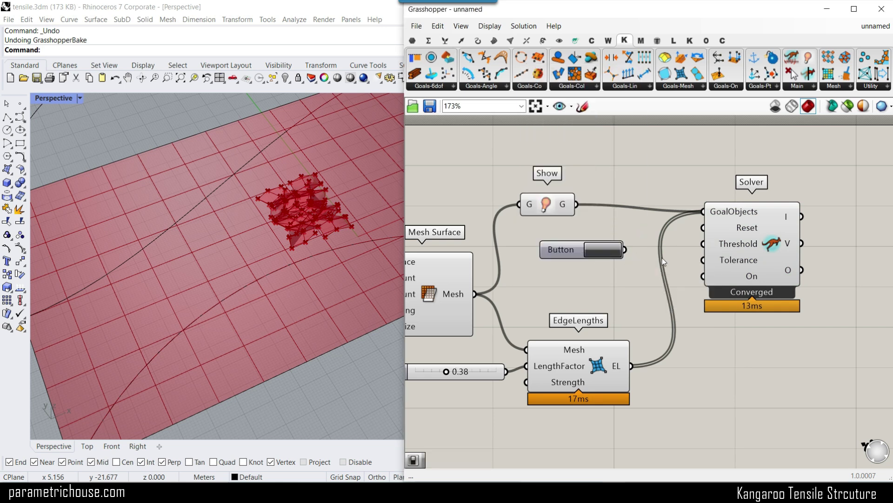
left_click_drag(625, 249, 703, 227)
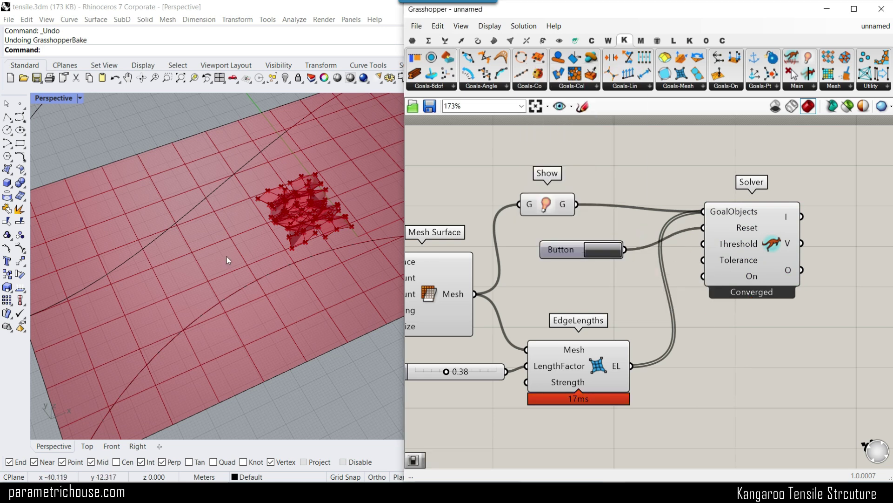
Step: Reset the Solver several times and inspect how the unanchored mesh shrinks in Rhino
scroll(229, 259, "down", 3)
left_click(597, 252)
left_click(597, 251)
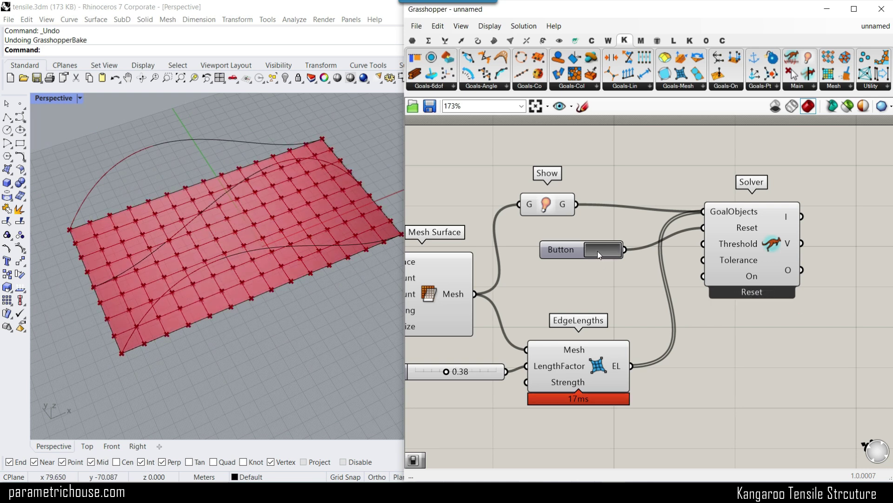
left_click(596, 250)
left_click(596, 250)
scroll(285, 256, "up", 5)
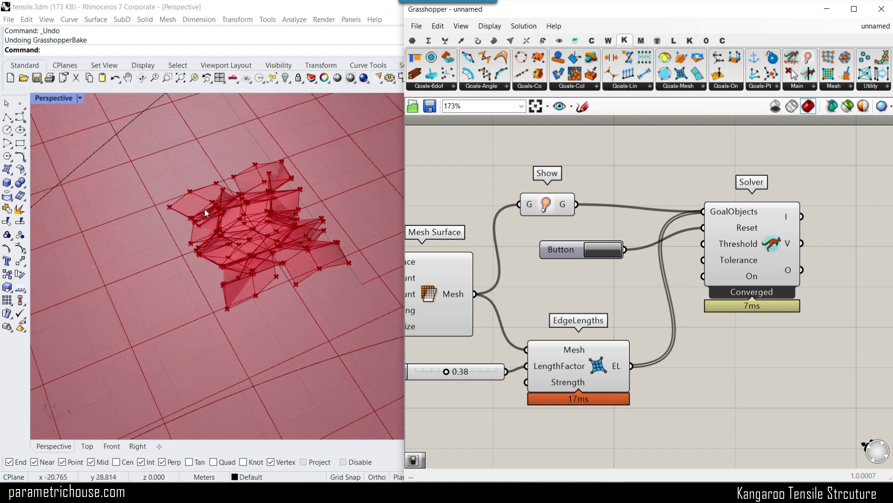
Step: Set the LengthFactor slider to 0.71, and reset the Solver to rerun the relaxation
left_click_drag(454, 372, 473, 372)
left_click(593, 246)
scroll(194, 249, "down", 3)
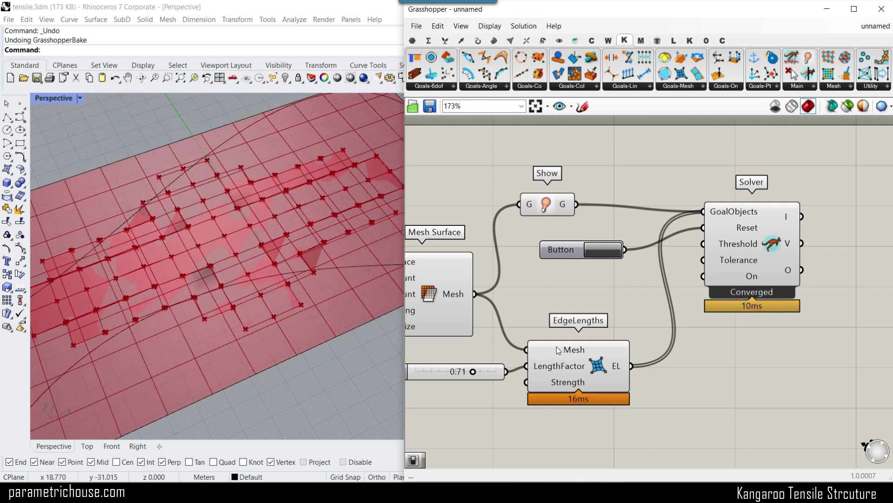
left_click(599, 247)
left_click(598, 248)
left_click(598, 247)
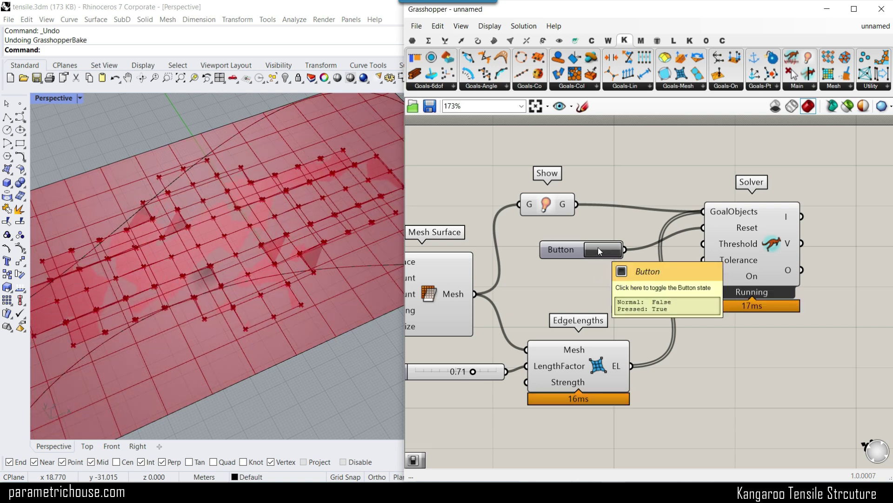
scroll(223, 283, "down", 3)
right_click_drag(222, 282, 226, 275)
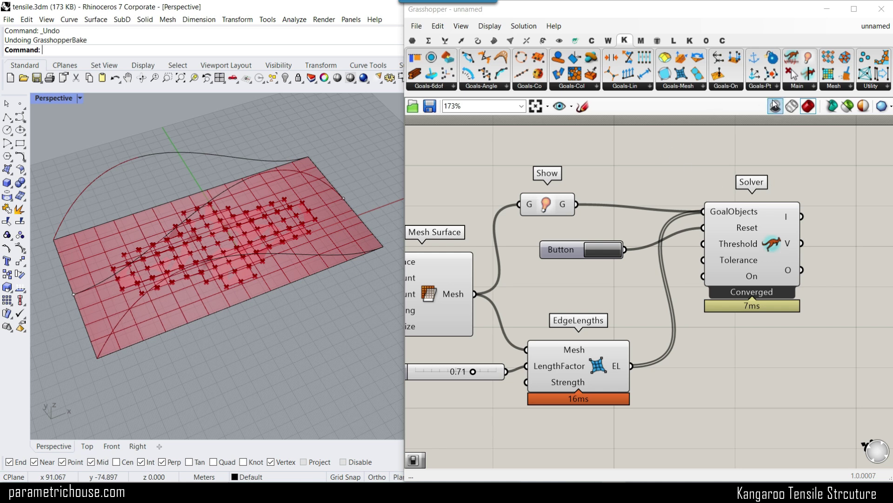
Step: Place Kangaroo's Anchor goal below EdgeLengths, and extract its Point input as a separate parameter
left_click(776, 86)
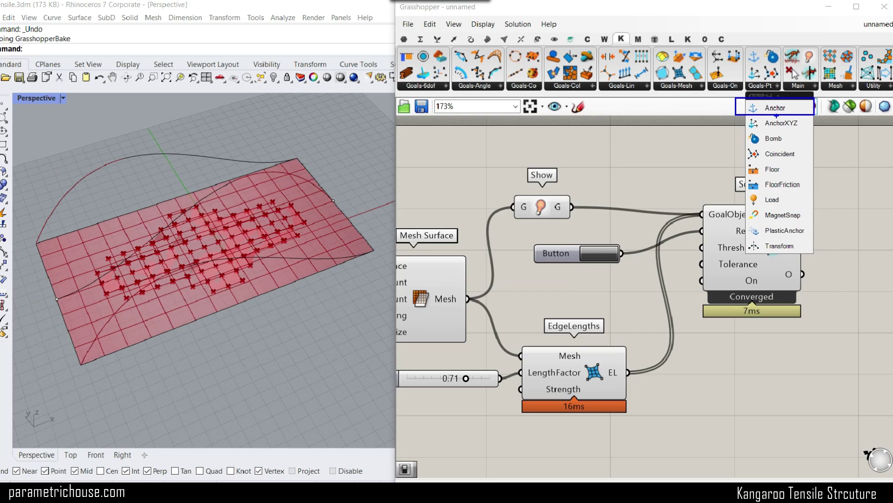
left_click(734, 28)
scroll(406, 438, "down", 3)
left_click(605, 358)
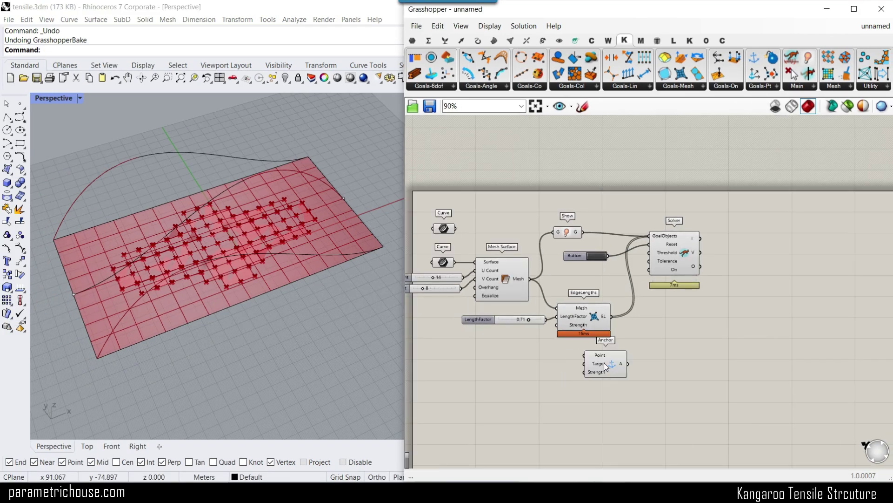
scroll(577, 363, "up", 3)
right_click(645, 322)
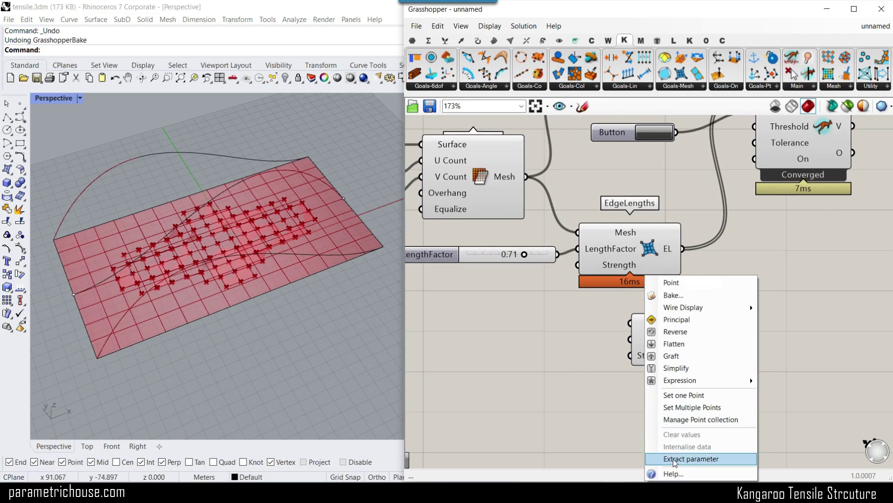
left_click(691, 459)
Step: Reference the two Rhino points at the middle of the rectangle's short edges in the Point parameter
scroll(570, 319, "up", 1)
right_click(556, 322)
left_click(590, 408)
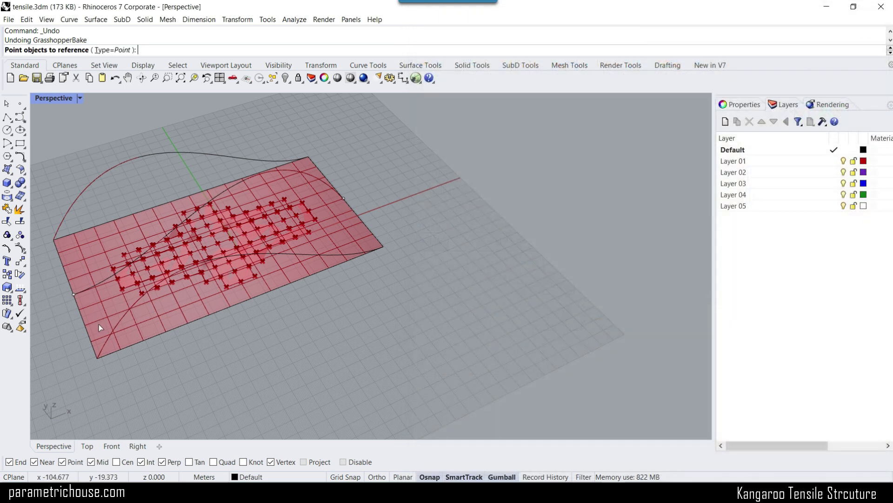
left_click(75, 295)
left_click(343, 199)
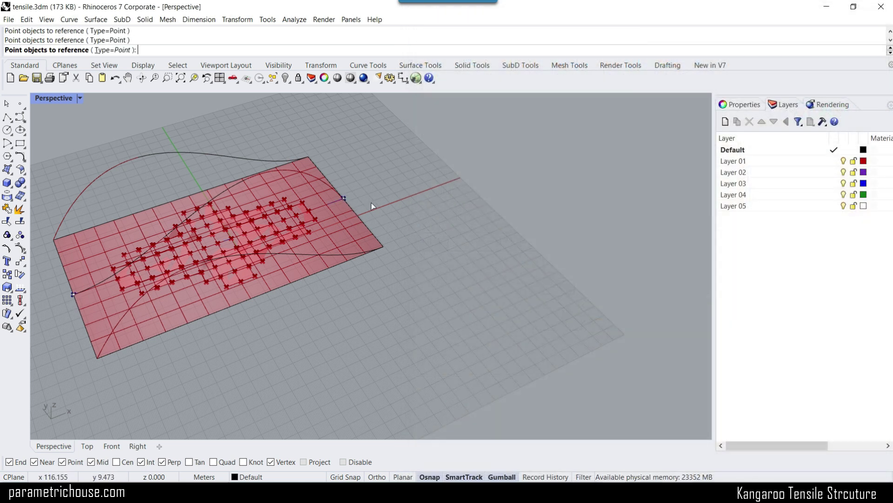
right_click(395, 208)
Step: Add the Anchor output to the Solver's GoalObjects input, reset the Solver, and inspect the anchored mesh in Rhino
right_click_drag(718, 319, 583, 364)
scroll(584, 365, "down", 1)
left_click_drag(602, 386, 641, 142, "shift")
left_click(544, 177)
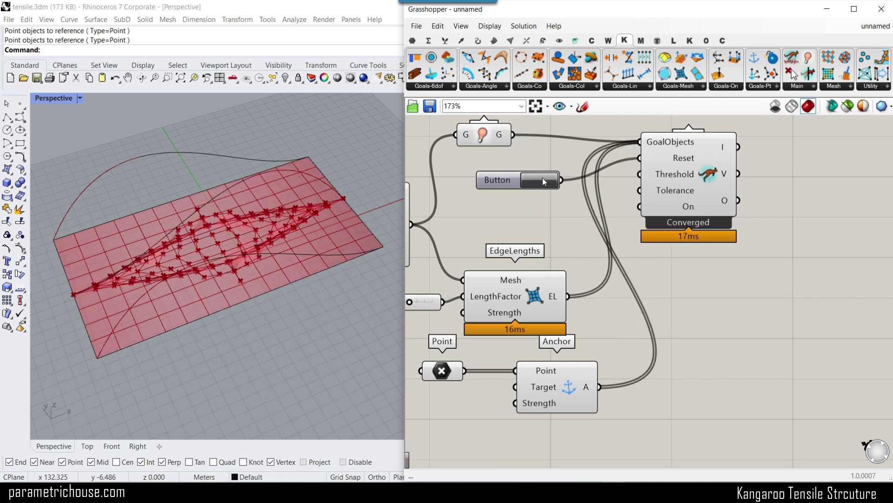
right_click_drag(317, 275, 567, 240)
scroll(568, 244, "down", 1)
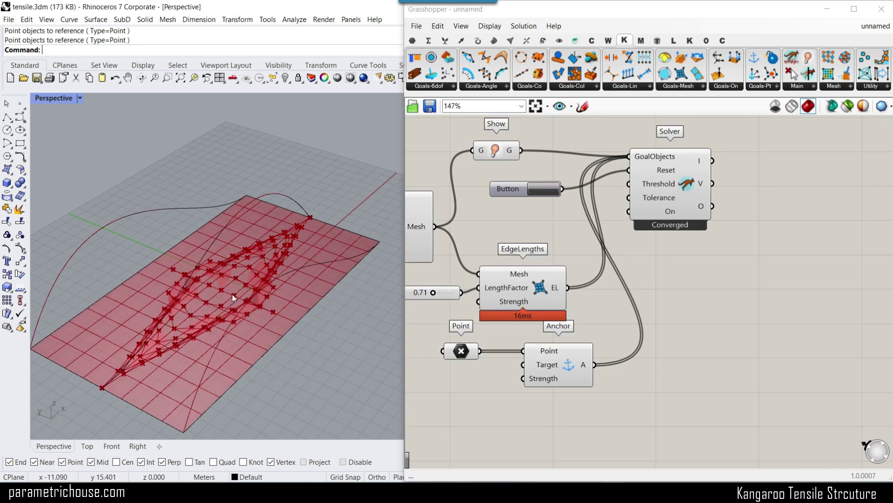
right_click_drag(233, 295, 254, 282)
scroll(344, 226, "down", 3)
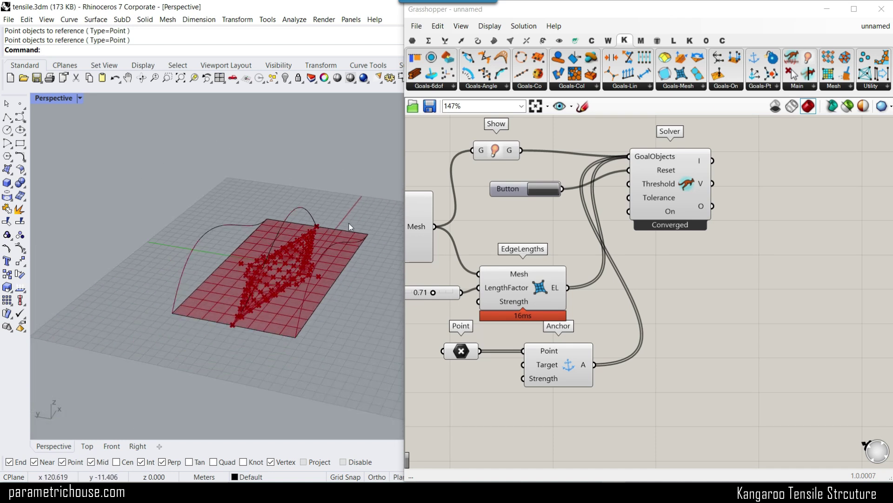
Step: Place point objects at the four corners of the base rectangle in Rhino
right_click_drag(348, 226, 246, 253)
right_click(21, 107)
right_click(20, 107)
left_click(161, 238)
left_click(204, 313)
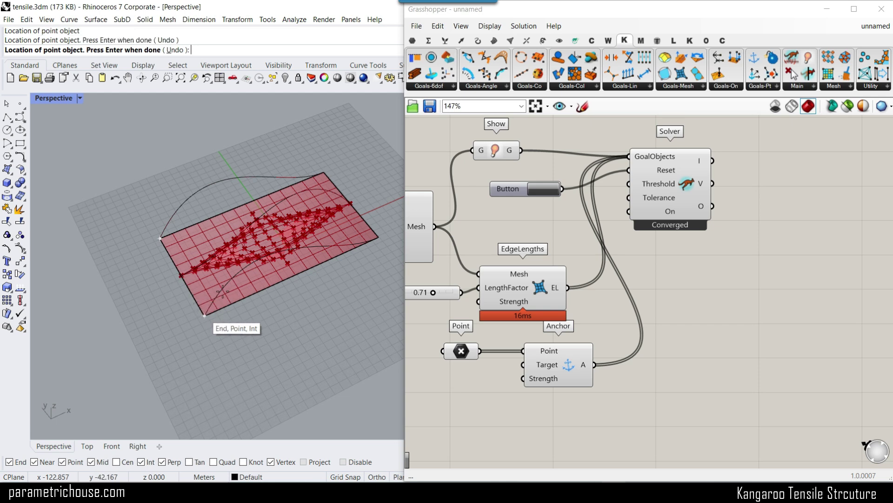
left_click(325, 173)
left_click(375, 242)
key("Return")
Step: Reference the four corner points together with the short-edge midpoints in the Anchor's Point parameter
right_click(460, 354)
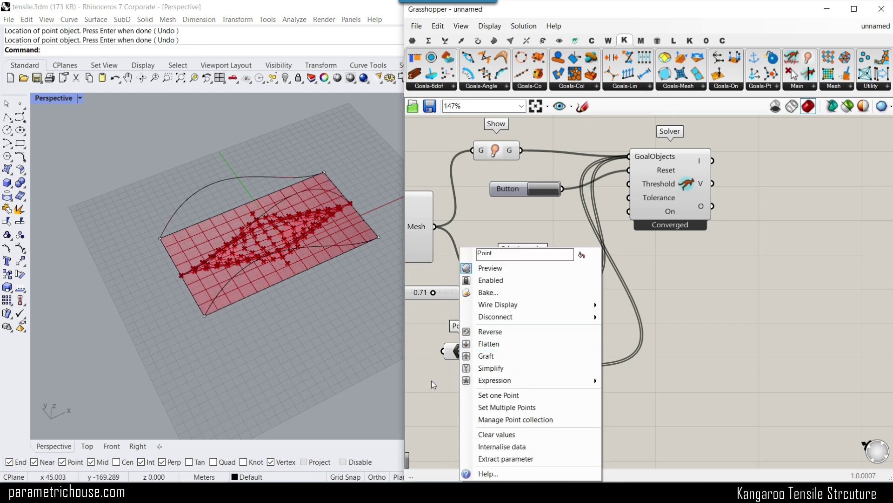
left_click(512, 407)
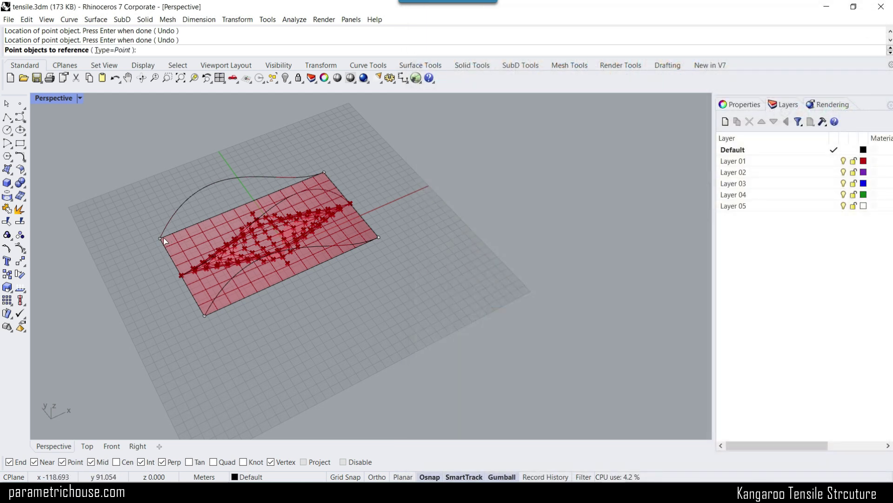
left_click(160, 239)
left_click(181, 275)
left_click(204, 315)
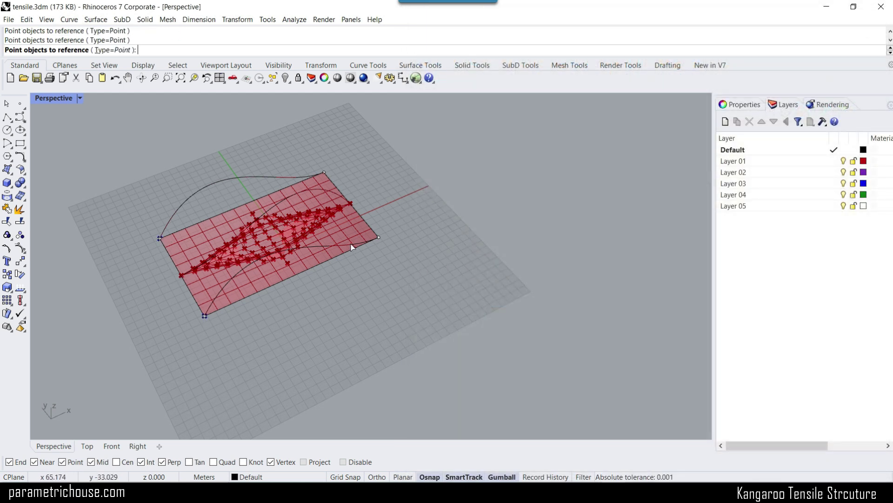
left_click(378, 237)
left_click(324, 172)
key("Return")
Step: Select all the definition's components and turn off their preview
left_click_drag(680, 328, 450, 183)
right_click(548, 126)
left_click(559, 145)
left_click(558, 157)
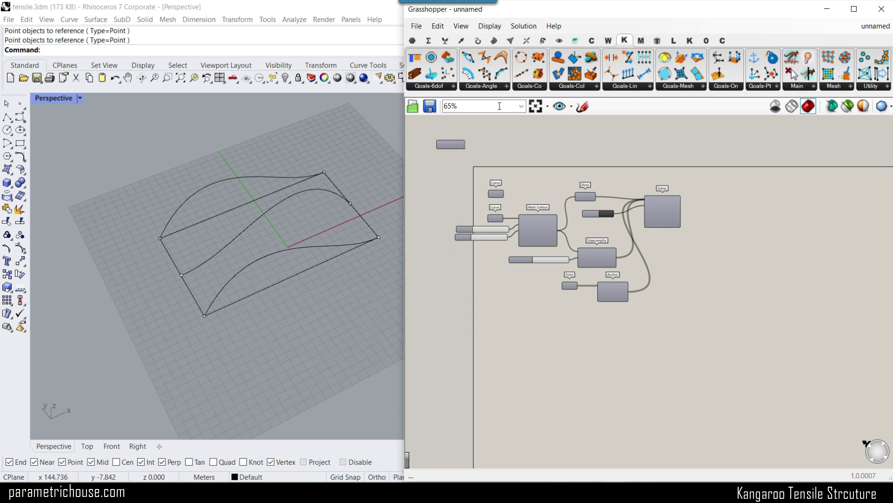
Step: Examine the data tree structure of the Solver's O output
scroll(678, 222, "up", 5)
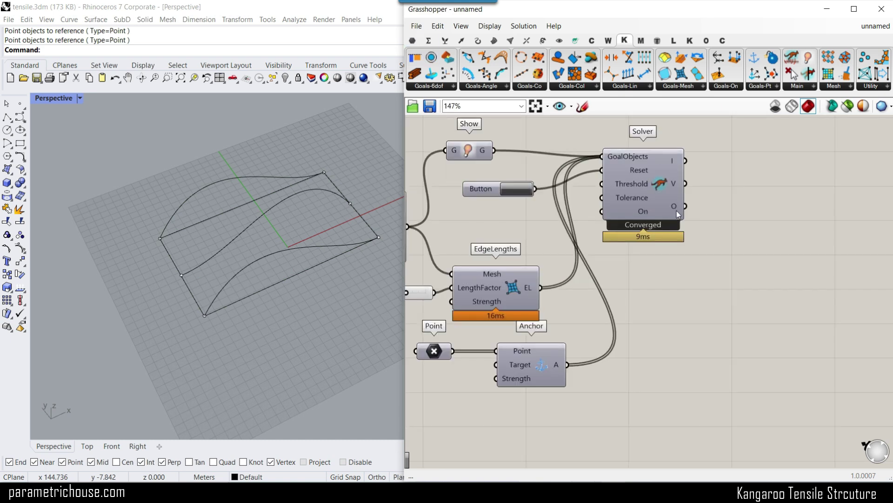
scroll(508, 298, "up", 3)
left_click(490, 270)
right_click_drag(759, 171, 602, 225)
mouse_move(602, 224)
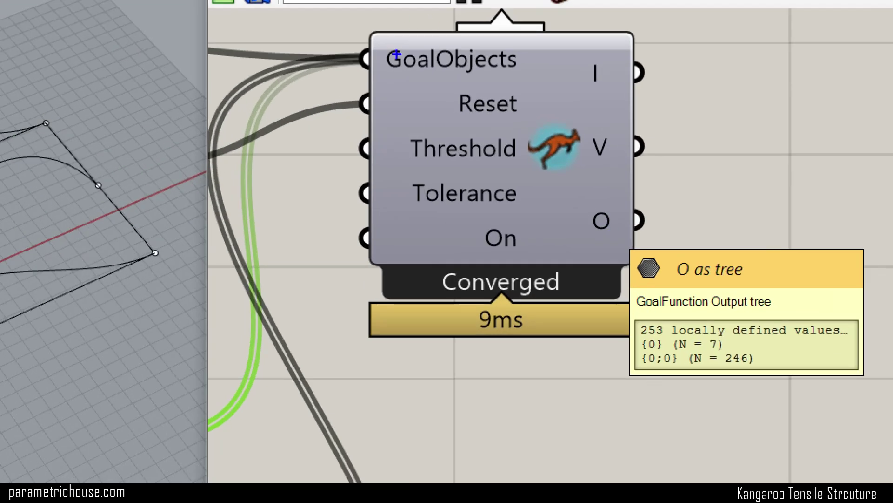
Step: Flatten the Solver's GoalObjects input and inspect the contents of its O output
left_click_drag(385, 41, 389, 78)
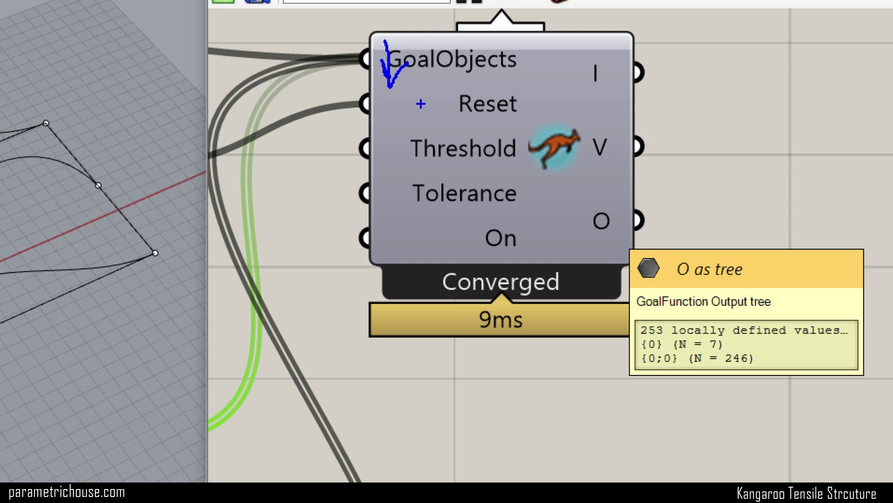
mouse_move(769, 114)
left_mouse_down()
mouse_move(816, 76)
mouse_move(835, 42)
mouse_move(833, 85)
left_mouse_up()
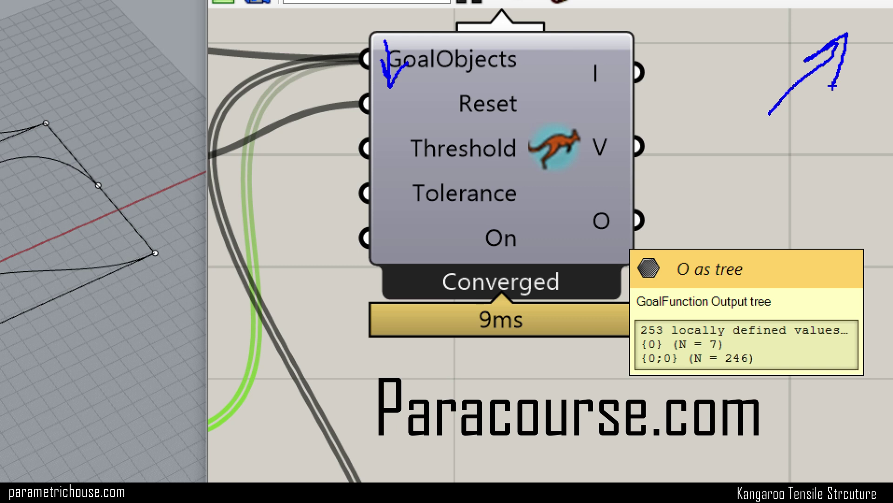
key("Escape")
right_click(504, 145)
left_click(526, 225)
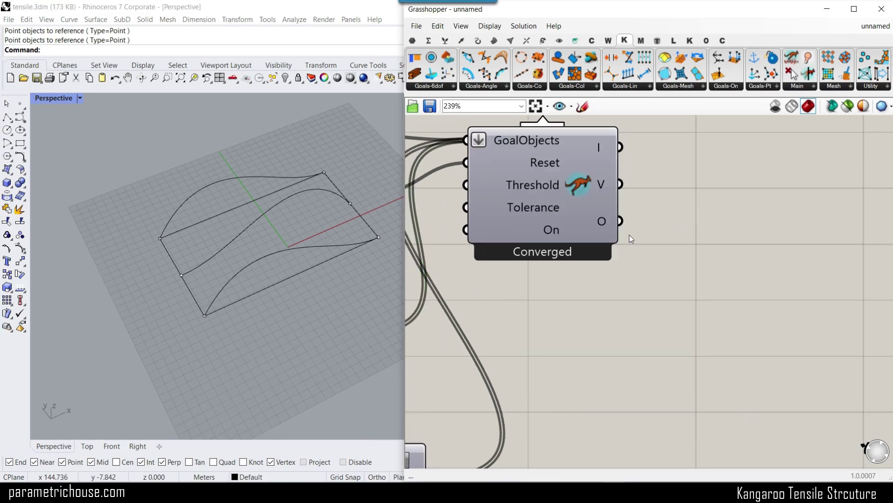
mouse_move(612, 226)
scroll(609, 222, "up", 1)
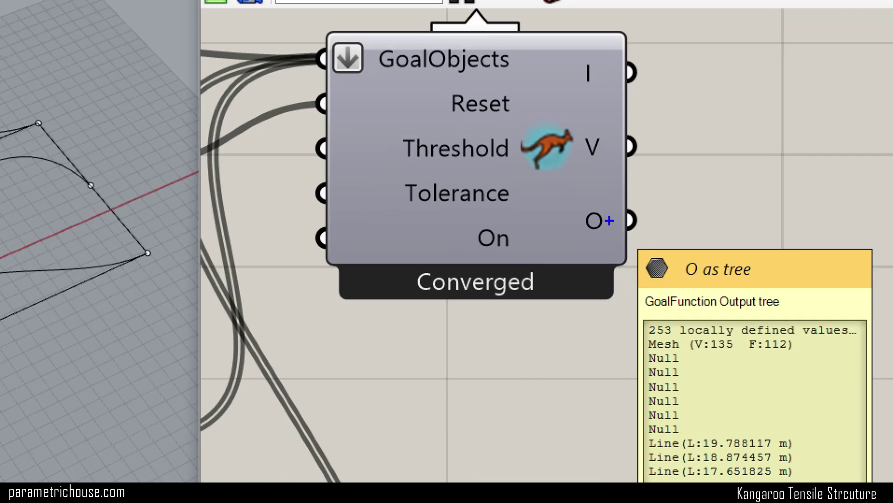
scroll(611, 223, "down", 1)
left_click_drag(624, 301, 762, 317, "ctrl")
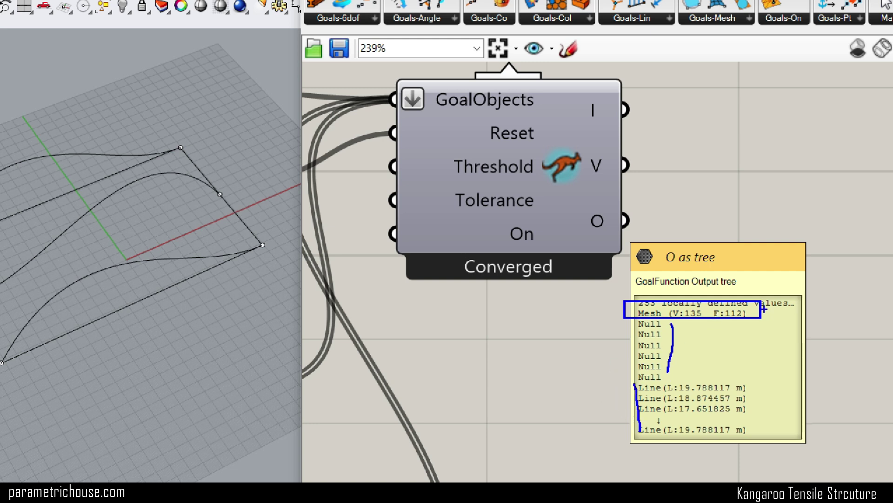
left_click_drag(765, 309, 795, 294)
key("Escape")
Step: Add a List Item component and feed its List input from the Solver's O output
scroll(696, 329, "up", 3)
right_click_drag(649, 258, 670, 428)
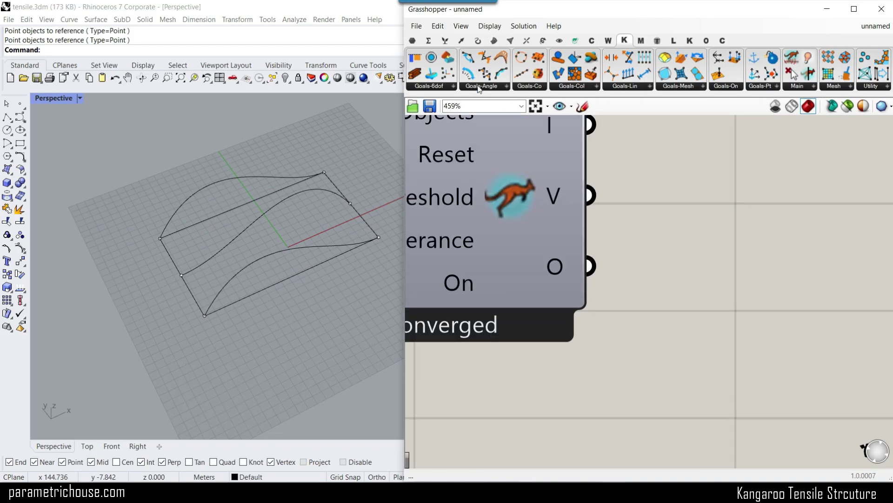
left_click(445, 41)
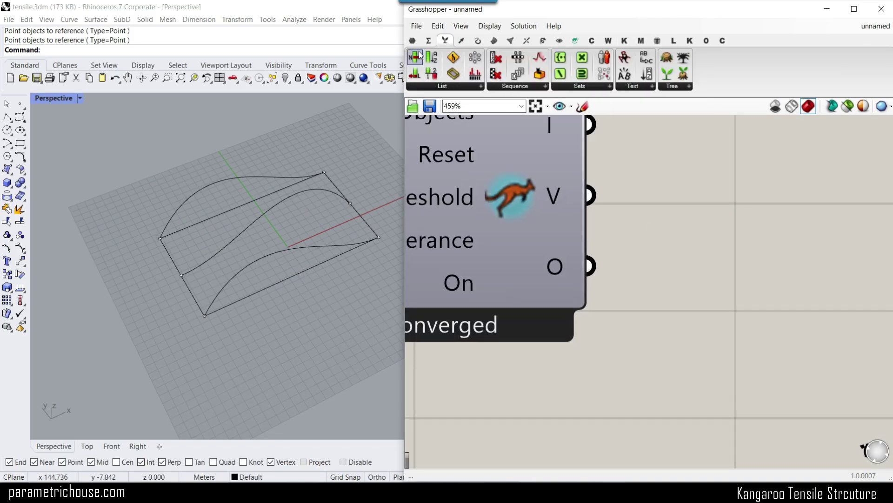
left_click_drag(417, 57, 661, 278)
scroll(616, 274, "down", 1)
left_click_drag(573, 257, 586, 258)
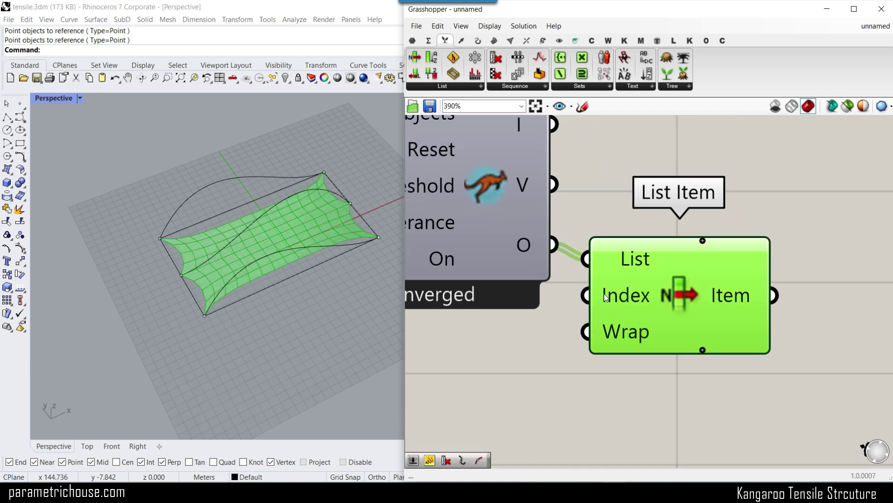
Step: Reset the Solver and refine the Mesh Surface with a U Count of 21 and a V Count of 10
scroll(687, 313, "down", 5)
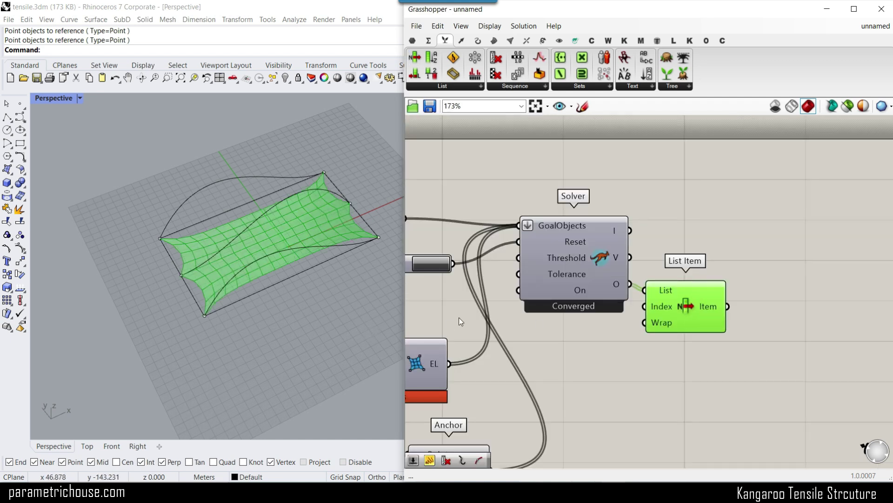
left_click(440, 264)
left_click(440, 263)
scroll(442, 264, "down", 4)
right_click_drag(442, 264, 670, 263)
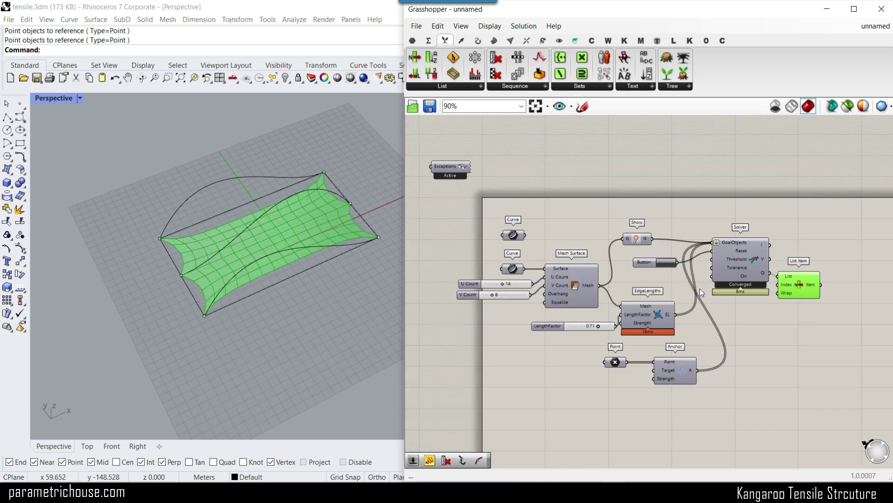
right_click_drag(501, 285, 598, 278)
scroll(598, 278, "up", 6)
left_click_drag(607, 281, 640, 281)
left_click_drag(577, 314, 592, 316)
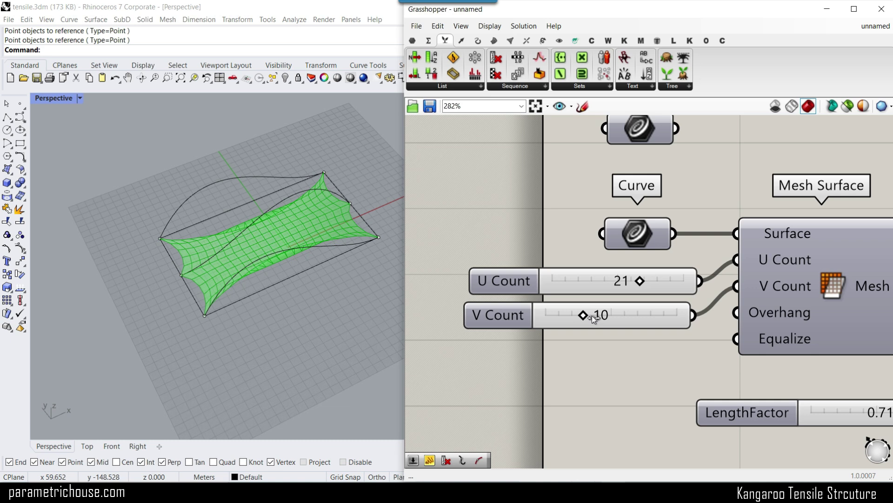
Step: Set the EdgeLengths goal's LengthFactor to 0.22
scroll(591, 316, "down", 5)
left_click(292, 290)
right_click_drag(291, 290, 309, 331)
scroll(291, 281, "up", 4)
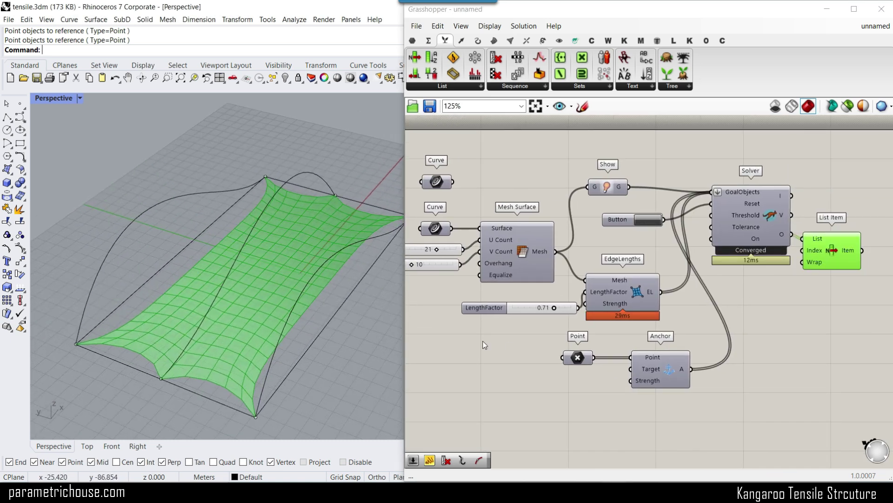
scroll(547, 317, "up", 3)
left_click_drag(558, 311, 514, 310)
right_click_drag(326, 288, 279, 305)
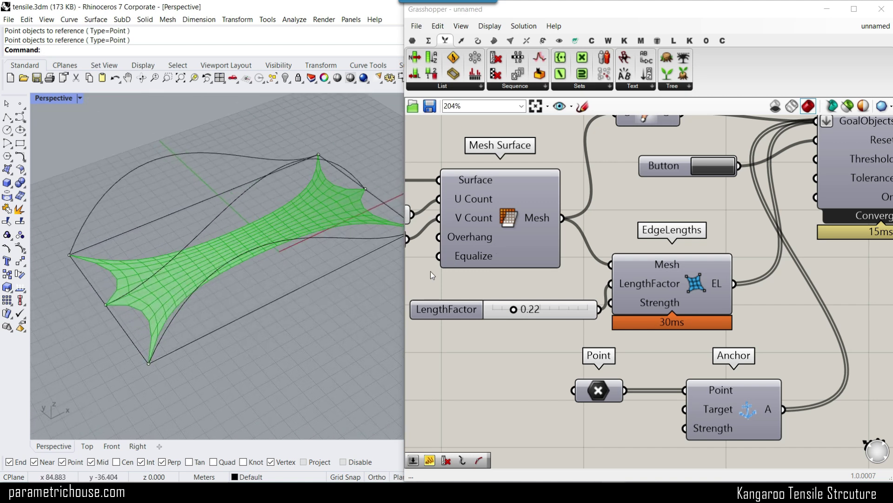
left_click_drag(557, 311, 538, 308)
scroll(225, 265, "down", 5)
right_click_drag(225, 264, 274, 251)
Step: Reposition the List Item component slightly farther from the Solver and leave it deselected
scroll(274, 250, "up", 5)
right_click_drag(723, 222, 633, 265)
scroll(641, 261, "down", 4)
left_click_drag(808, 286, 768, 237)
left_click(786, 297)
left_click(825, 255)
left_click_drag(825, 255, 831, 253)
left_click(748, 324)
Step: Examine the arched curves above the relaxed mesh from several viewpoints in Rhino
right_click_drag(284, 246, 246, 199)
left_click(245, 196)
left_click(242, 174)
left_click(204, 165)
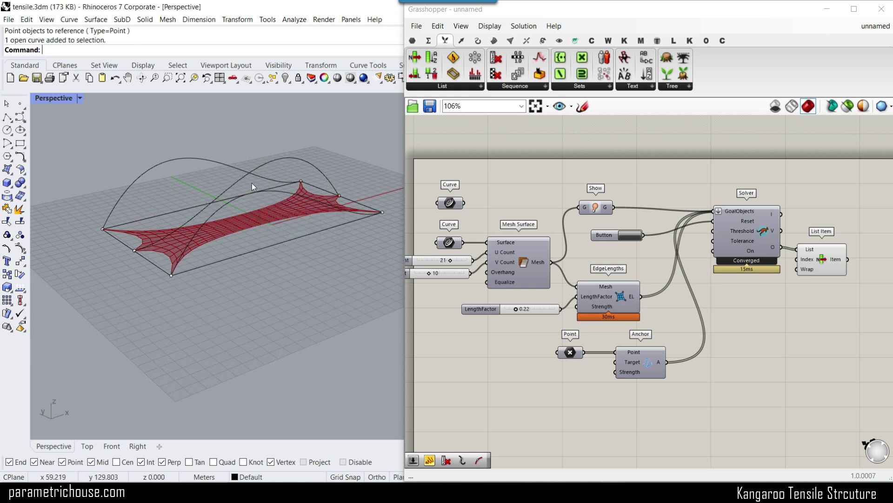
left_click(258, 192)
left_click(277, 285)
mouse_move(277, 287)
right_mouse_down()
mouse_move(288, 280)
mouse_move(281, 297)
right_mouse_up()
right_click_drag(253, 230, 229, 278)
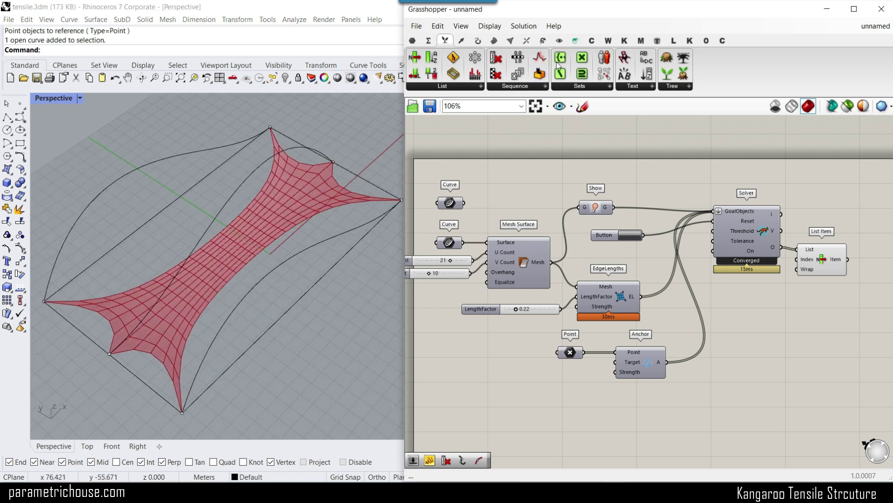
Step: Add a Kangaroo OnCurve goal below the Anchor component
left_click(626, 41)
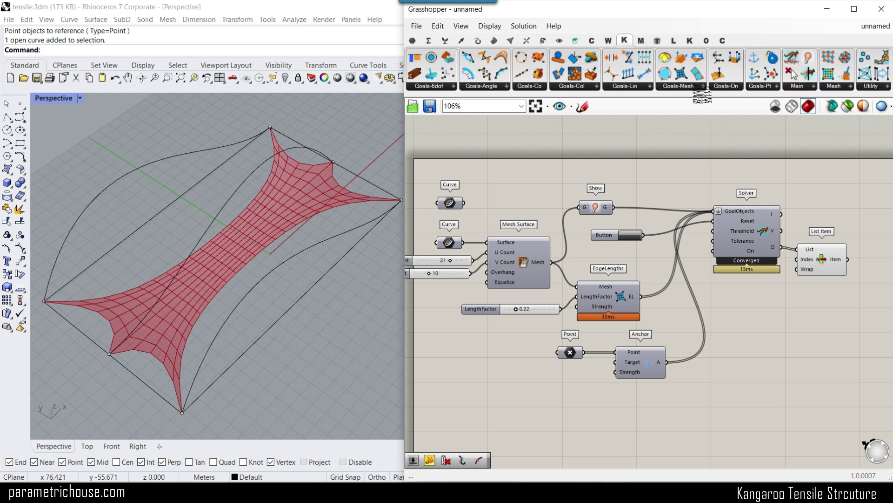
left_click(737, 85)
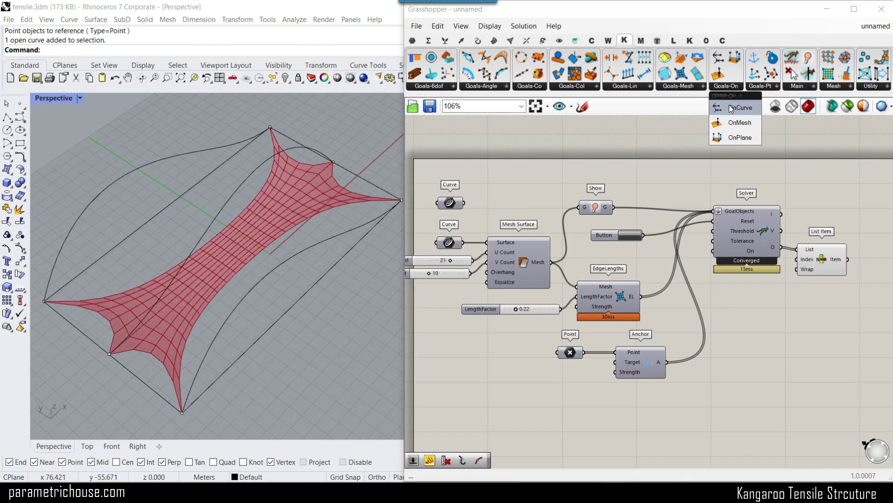
left_click(731, 109)
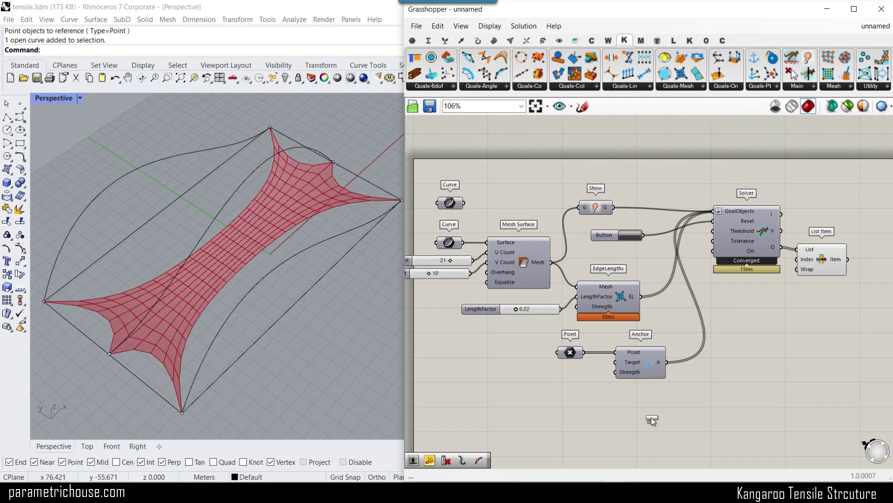
left_click(651, 417)
scroll(661, 316, "up", 6)
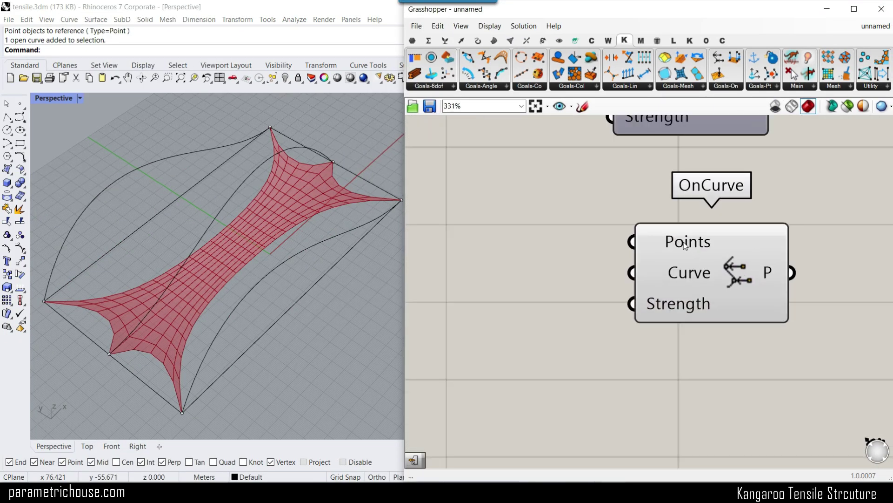
mouse_move(685, 247)
scroll(676, 308, "down", 6)
left_click(688, 300)
left_click(585, 287)
scroll(622, 297, "up", 3)
scroll(595, 306, "down", 4)
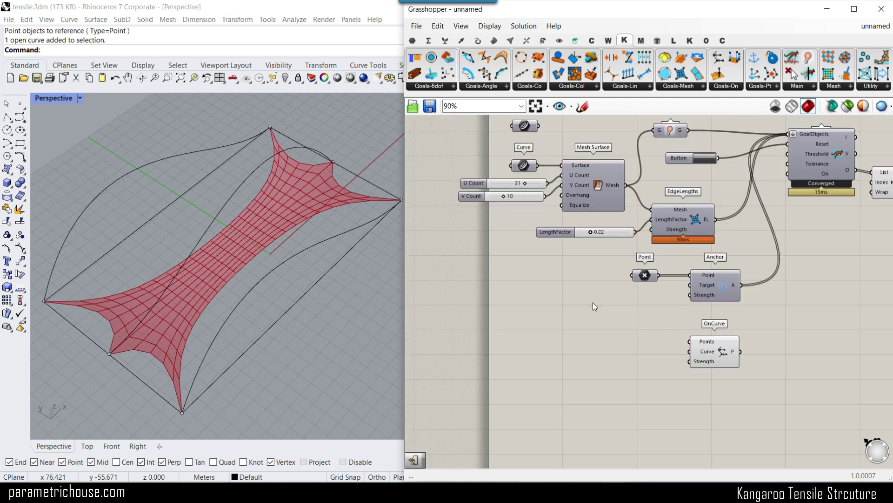
Step: Move the unused Curve parameter down beside the OnCurve goal and turn on its preview
scroll(525, 174, "up", 2)
left_click_drag(543, 149, 612, 404)
right_click_drag(612, 409, 557, 264)
scroll(557, 264, "up", 3)
right_click(562, 249)
left_click(598, 270)
Step: Connect the Curve parameter to OnCurve's Curve input and align the two components
left_click_drag(561, 252, 762, 217)
left_click(603, 232)
left_click_drag(538, 235, 638, 273)
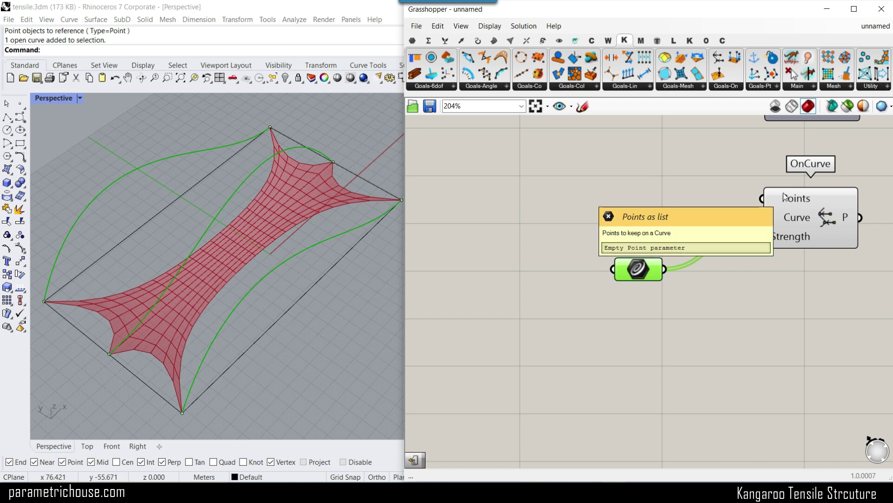
left_click_drag(644, 274, 598, 234)
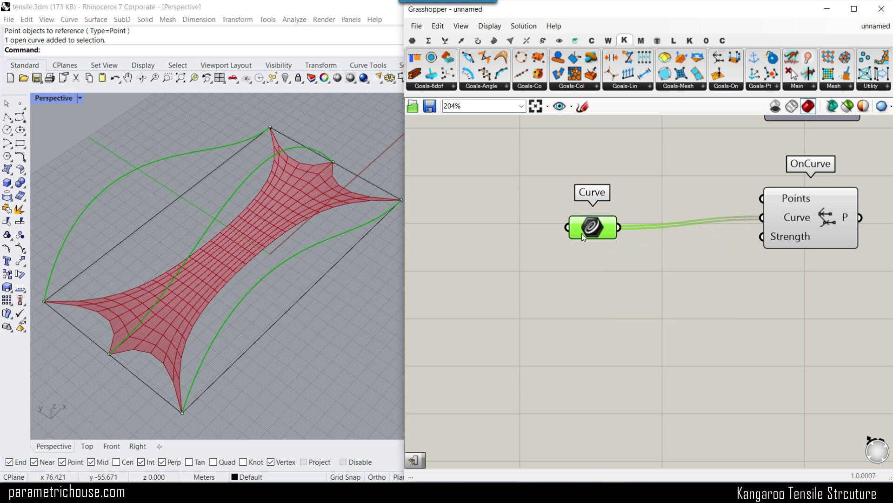
Step: Reference the three arched curves in the Curve parameter that feeds OnCurve
right_click(600, 230)
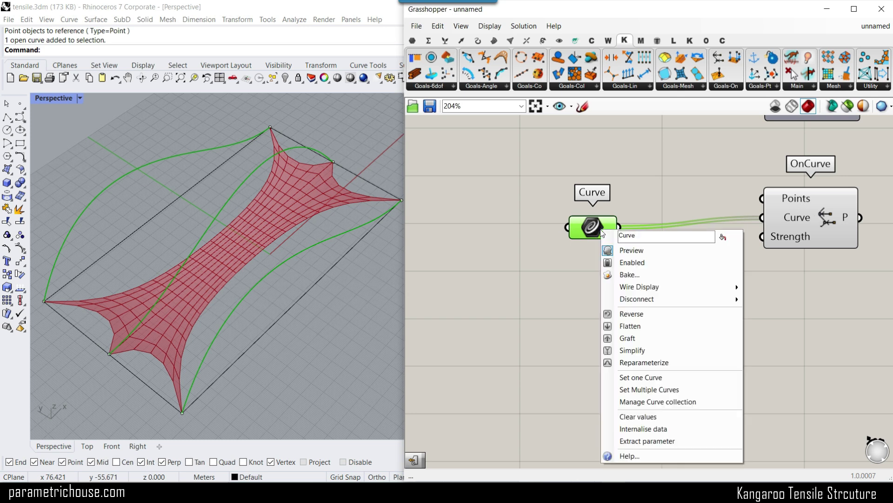
left_click(633, 390)
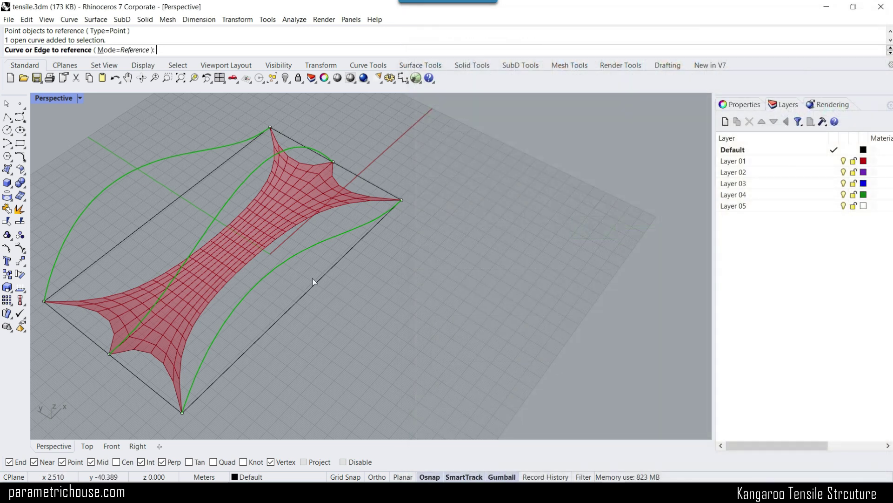
left_click(283, 261)
left_click(222, 215)
left_click(172, 158)
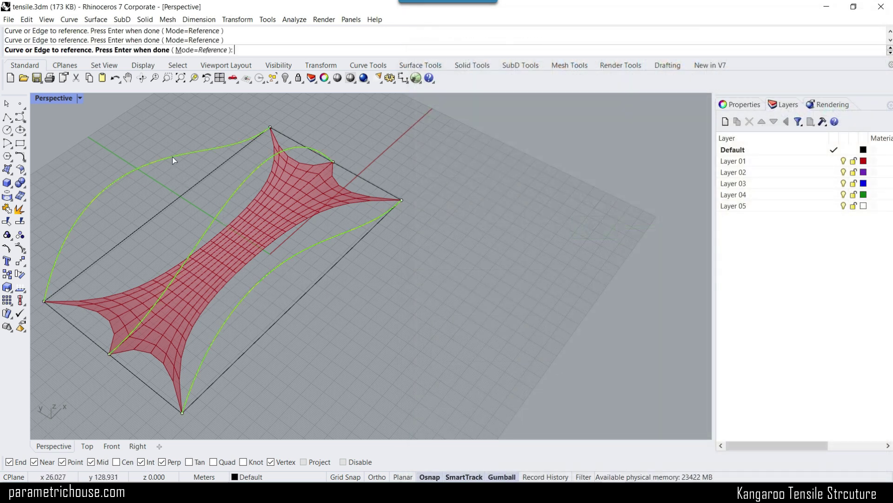
key("Return")
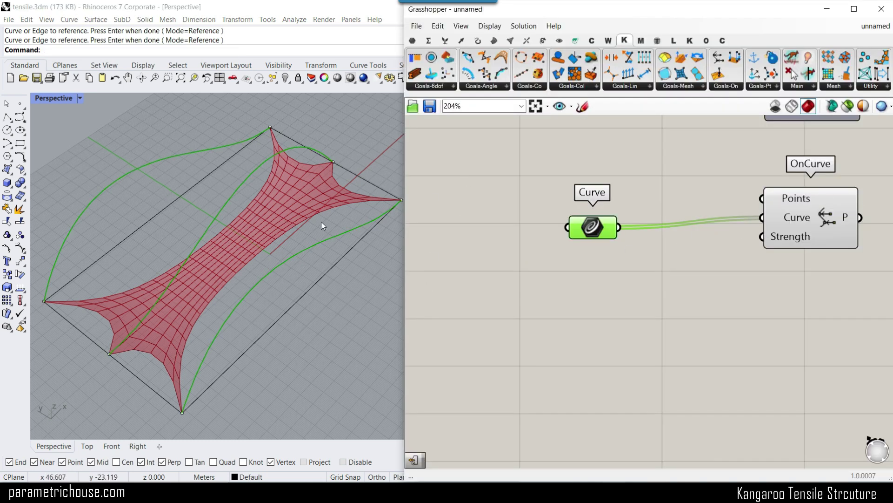
Step: Turn on the Mesh Surface preview and turn off the List Item preview to view the flat starting mesh
scroll(711, 190, "down", 4)
right_click_drag(719, 181, 626, 315)
scroll(670, 176, "up", 3)
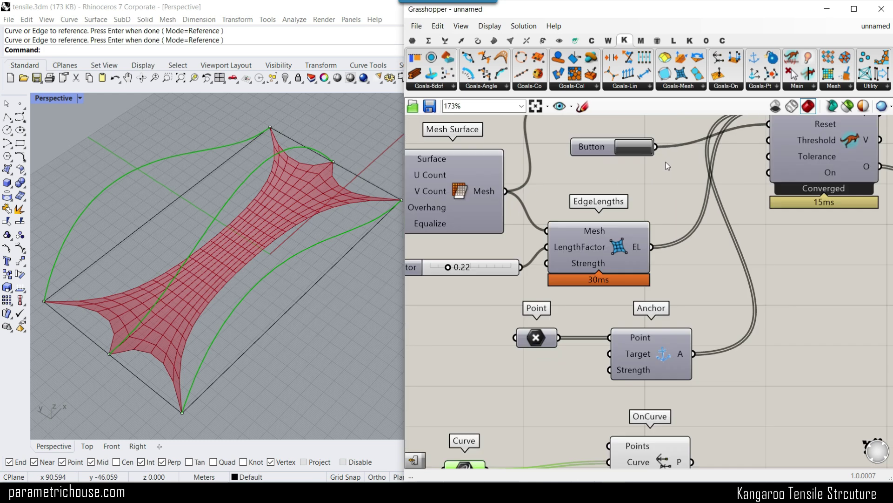
right_click_drag(624, 160, 582, 208)
right_click(484, 207)
left_click(605, 222)
scroll(585, 213, "down", 2)
right_click(831, 205)
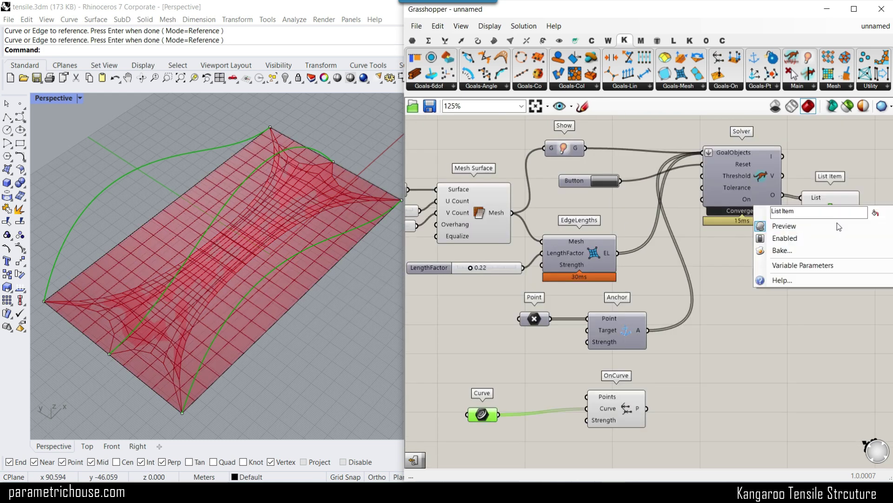
left_click(838, 225)
right_click_drag(353, 265, 176, 320)
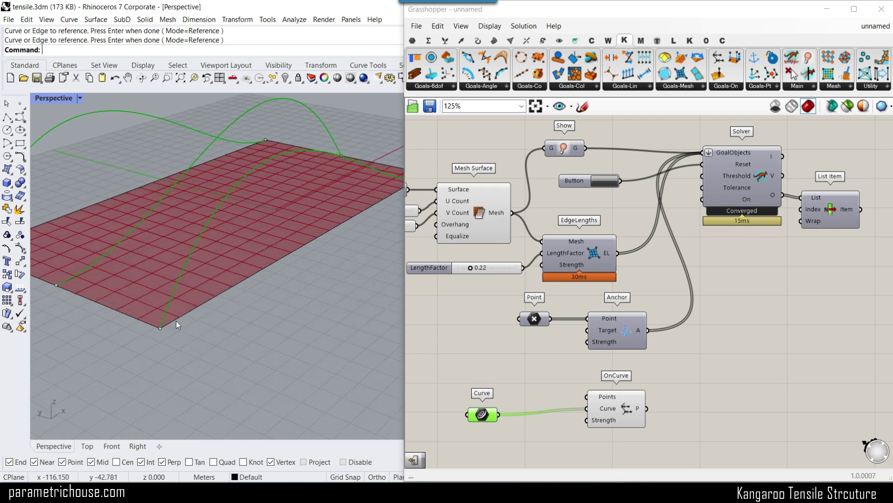
right_click_drag(389, 187, 370, 231)
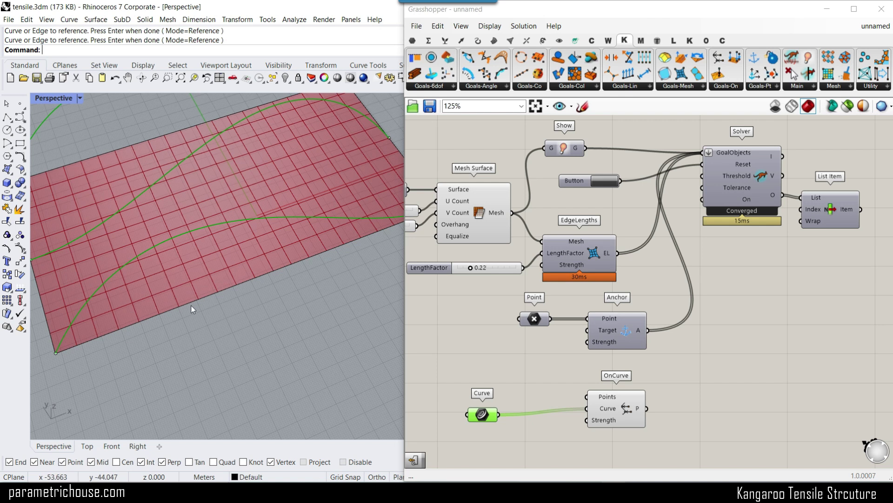
Step: Move OnCurve farther from its Curve parameter and add an End Points component between them
left_click_drag(613, 392, 657, 400)
scroll(565, 416, "up", 4)
right_click_drag(564, 417, 643, 334)
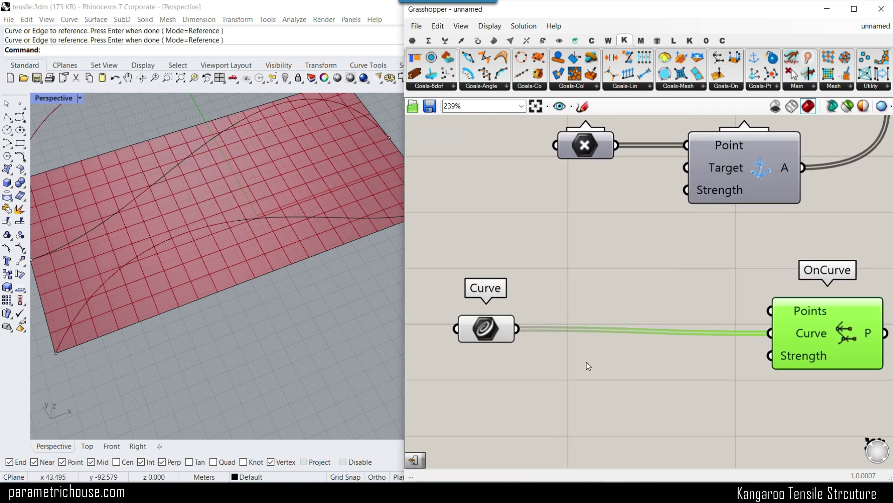
left_click(478, 42)
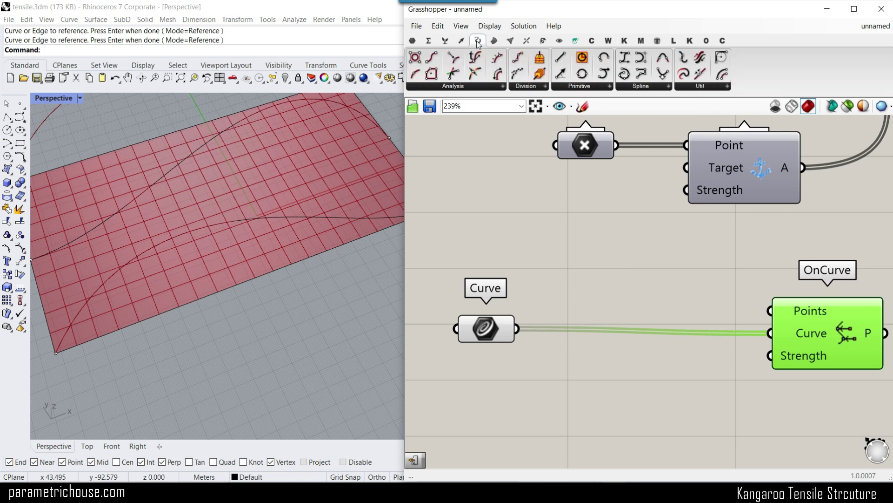
left_click(432, 59)
left_click(618, 381)
Step: Connect the arched curves' parameter to End Points' Curve input and place End Points below the existing wire
right_click_drag(540, 364, 557, 291)
scroll(557, 292, "up", 2)
left_click_drag(531, 257, 585, 322)
right_click_drag(693, 329, 596, 252)
left_click_drag(592, 248, 582, 297)
scroll(578, 273, "down", 3)
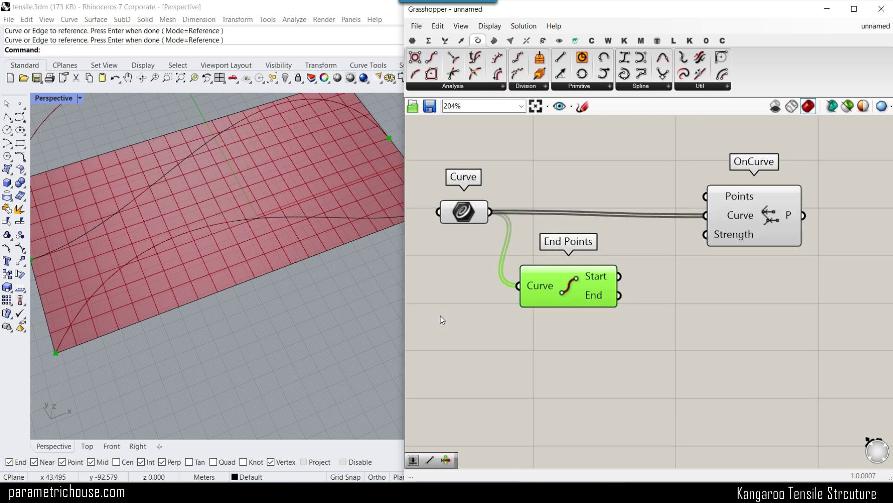
scroll(194, 295, "down", 5)
right_click_drag(597, 289, 523, 292)
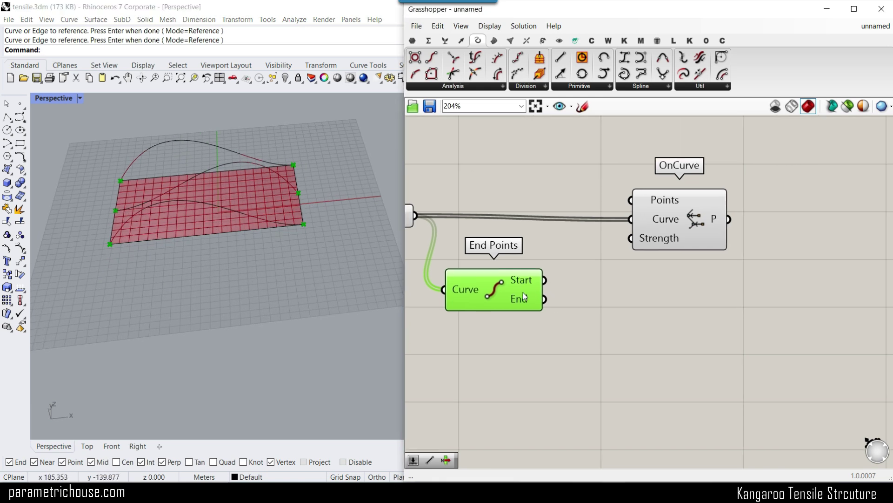
left_click_drag(523, 296, 527, 310)
left_click(635, 301)
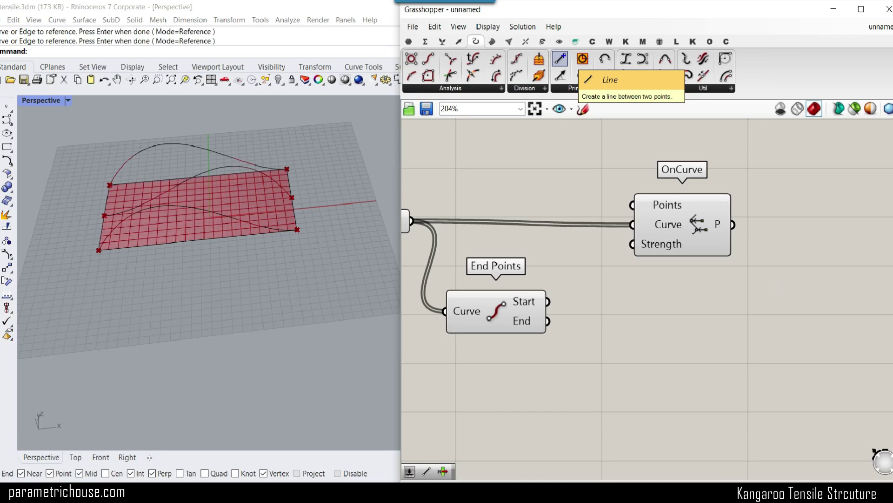
Step: Add a Line component, connect End Points' Start and End outputs to it, and select it to highlight the base lines under the arches
left_click(562, 66)
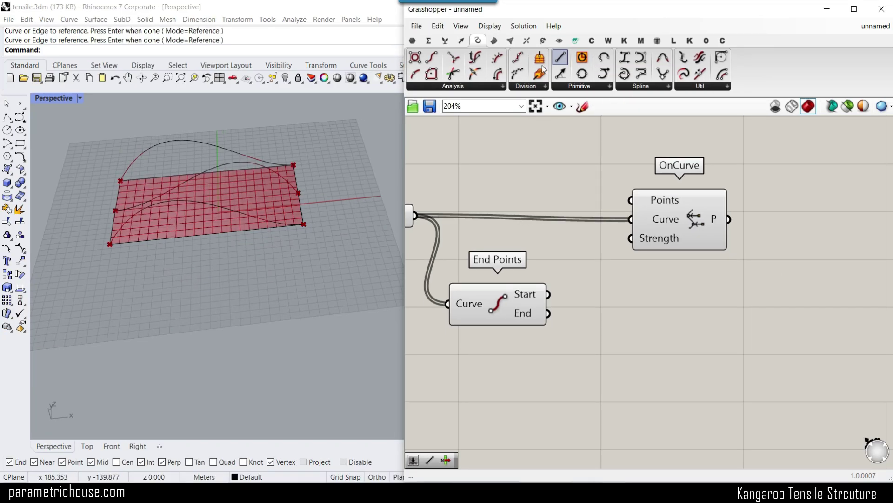
scroll(587, 285, "up", 3)
left_click(652, 321)
left_click_drag(527, 301, 561, 303)
left_click_drag(526, 331, 561, 334)
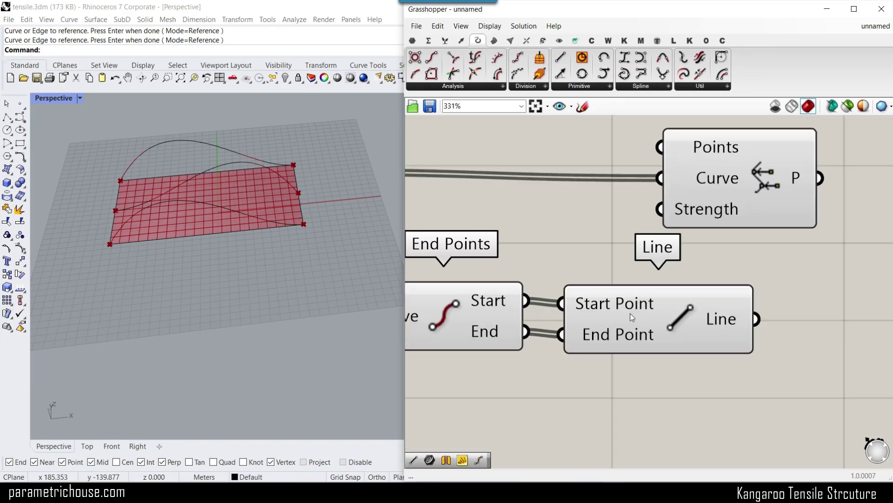
left_click(632, 316)
scroll(198, 259, "down", 4)
scroll(143, 256, "up", 4)
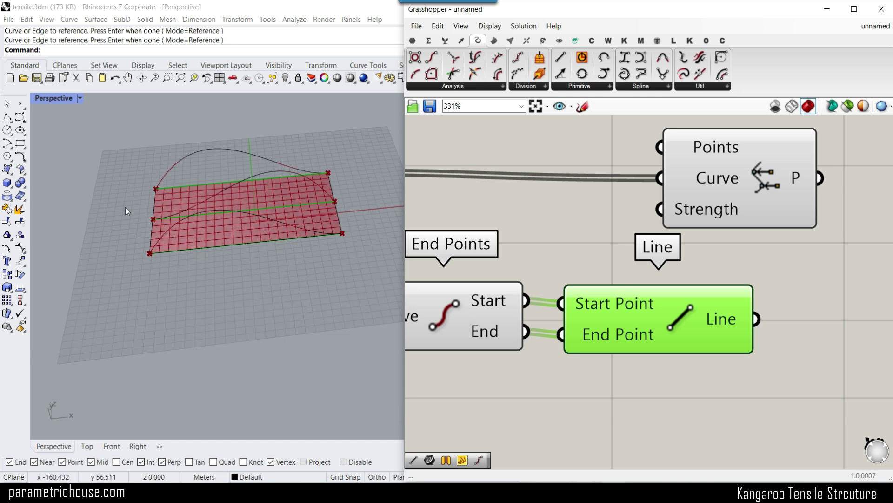
right_click_drag(249, 270, 147, 267)
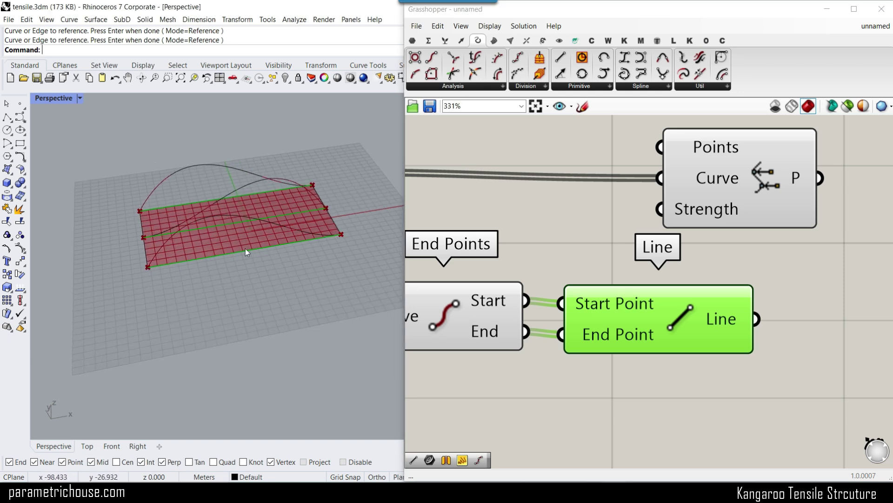
scroll(802, 283, "down", 4)
Step: Add a Divide Curve component beside Line and connect the Line output to its Curve input
left_click(815, 240)
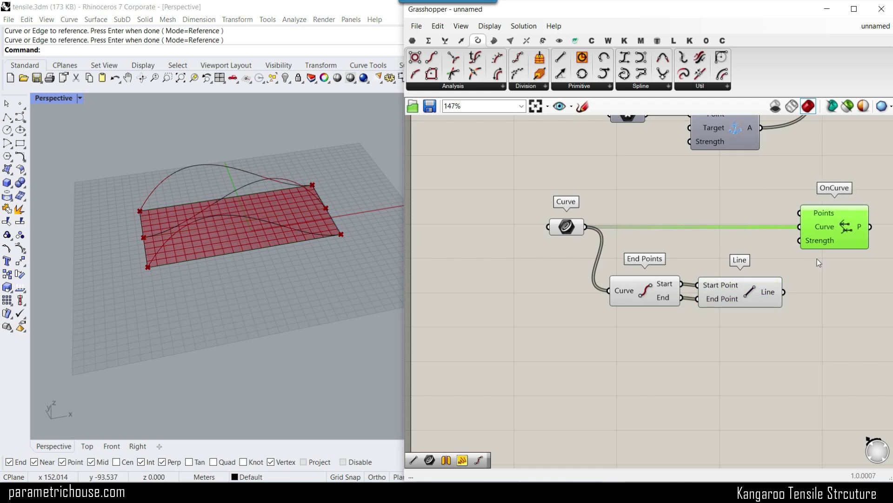
scroll(640, 303, "up", 4)
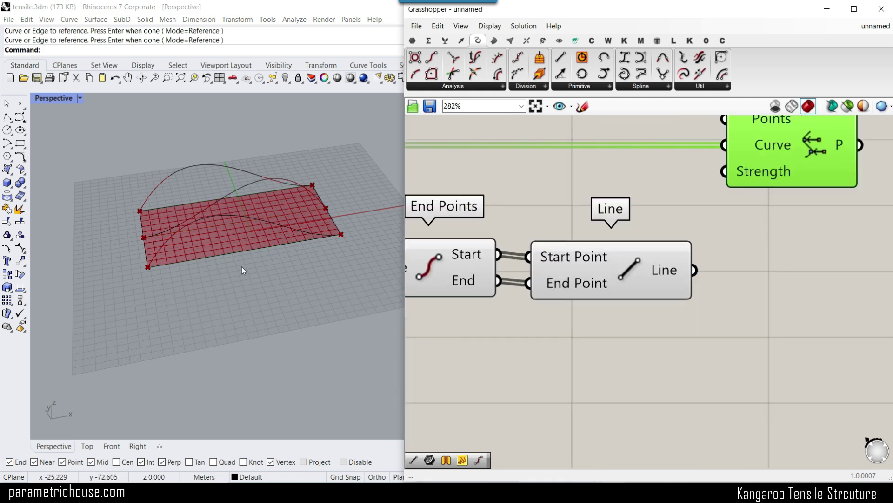
scroll(203, 268, "up", 2)
right_click_drag(607, 240, 610, 249)
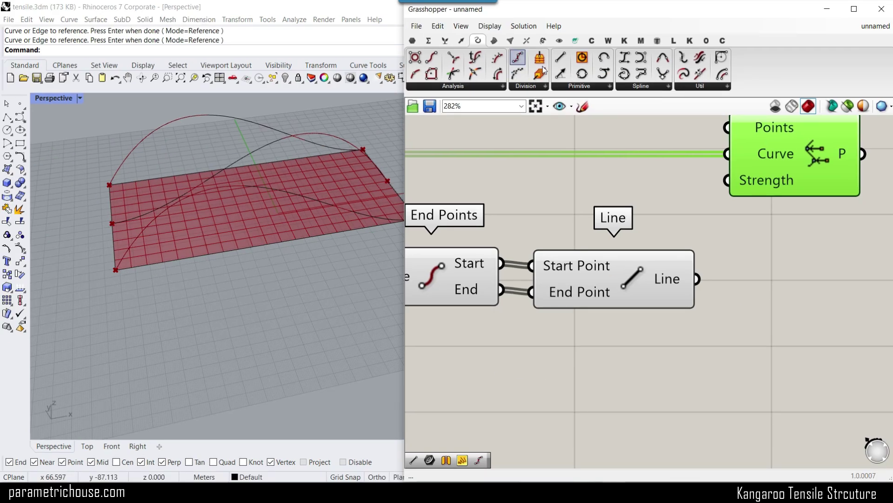
left_click_drag(518, 57, 790, 346)
left_click_drag(696, 279, 713, 324)
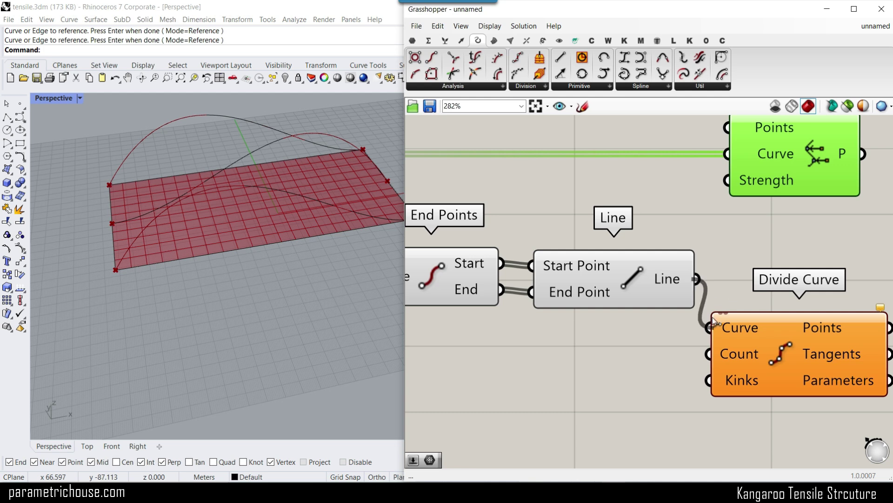
Step: Set the mesh's U Count slider to 20 and connect it to Divide Curve's Count input
scroll(691, 280, "down", 7)
scroll(522, 177, "up", 5)
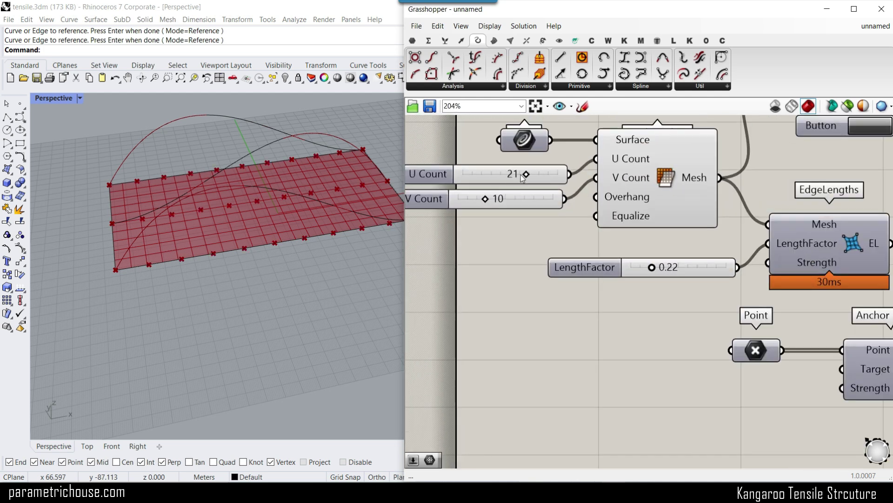
left_click_drag(527, 175, 684, 370)
scroll(554, 241, "down", 5)
scroll(725, 407, "up", 4)
scroll(688, 375, "down", 4)
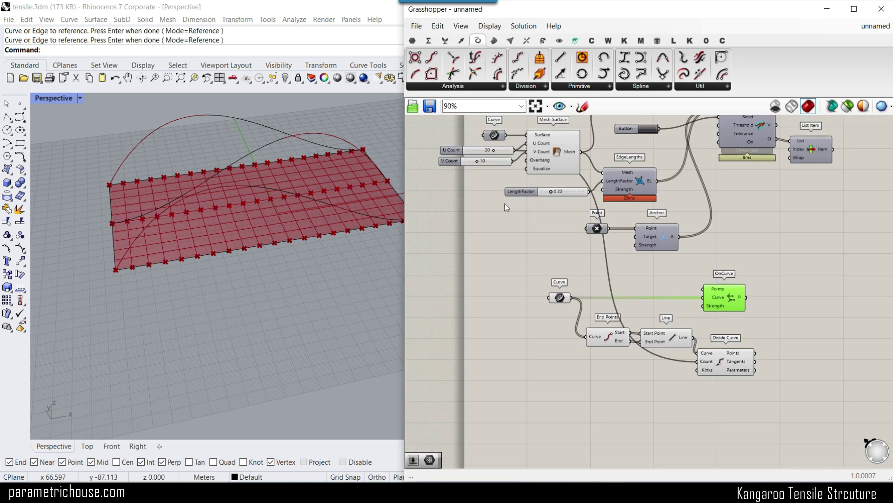
Step: Set the U Count slider feeding Mesh Surface and Divide Curve to 17
scroll(517, 190, "up", 4)
left_click_drag(519, 229, 458, 185)
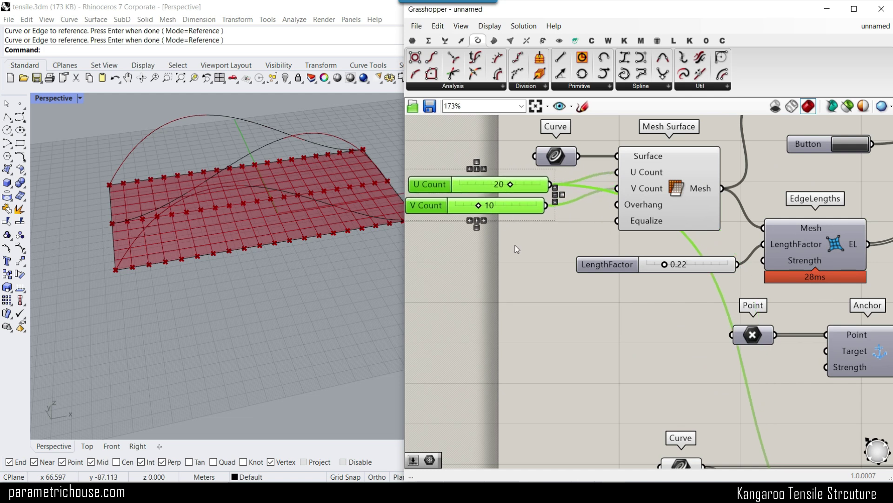
left_click(515, 245)
scroll(507, 182, "up", 4)
mouse_move(517, 191)
left_mouse_down()
mouse_move(457, 197)
mouse_move(505, 198)
left_mouse_up()
scroll(520, 281, "down", 5)
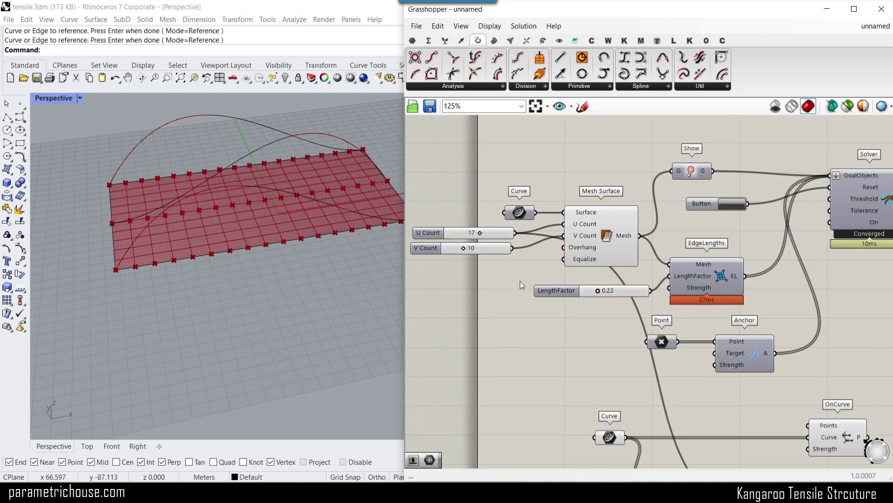
Step: Move OnCurve farther along its wire, connect Divide Curve's Points output to its Points input, and simplify that input
scroll(626, 384, "up", 3)
scroll(627, 384, "up", 2)
left_click_drag(611, 365, 635, 366)
left_click_drag(621, 211, 765, 215)
left_click_drag(689, 329, 689, 187)
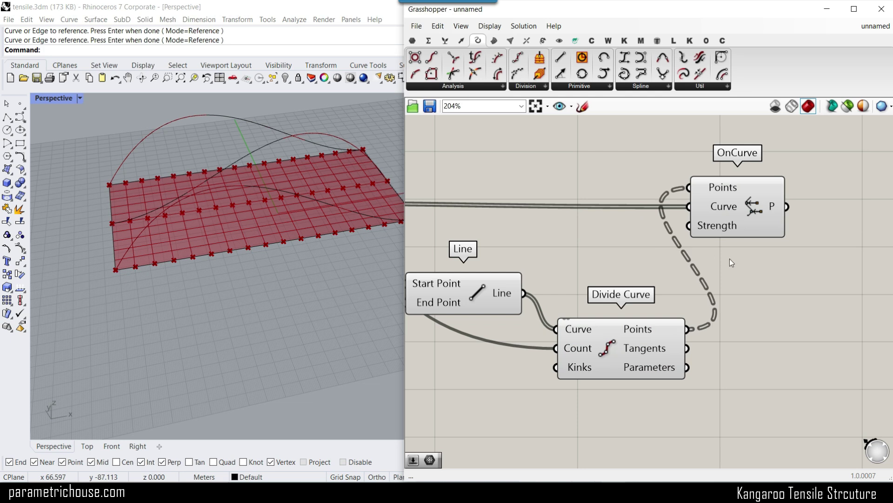
right_click(723, 186)
left_click(748, 296)
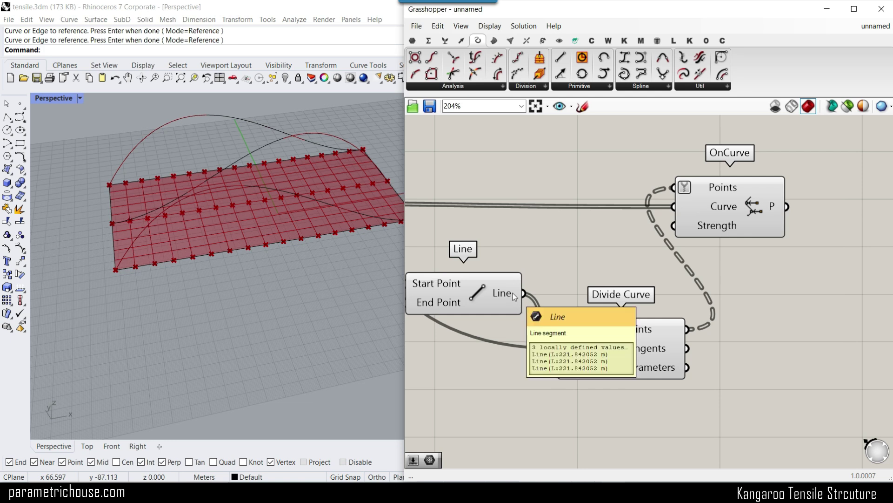
Step: Examine the data-tree branches in Divide Curve's Points output and how they simplify at OnCurve's Points input
right_click_drag(635, 308, 608, 262)
mouse_move(618, 285)
left_click_drag(649, 387, 698, 464, "ctrl")
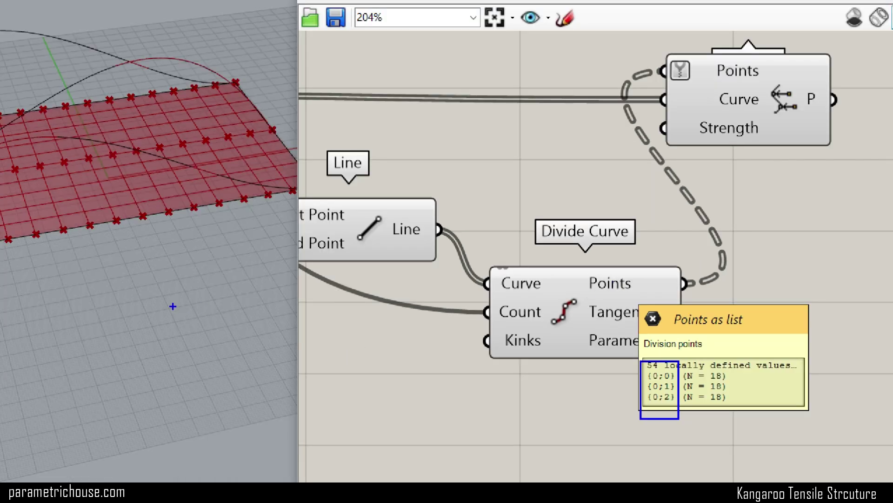
key("t")
scroll(112, 253, "down", 5)
type("{0}")
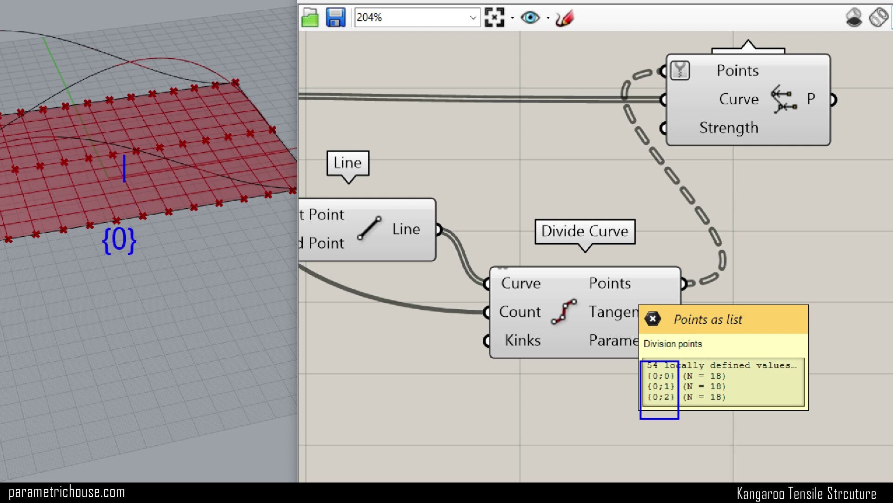
type("{1")
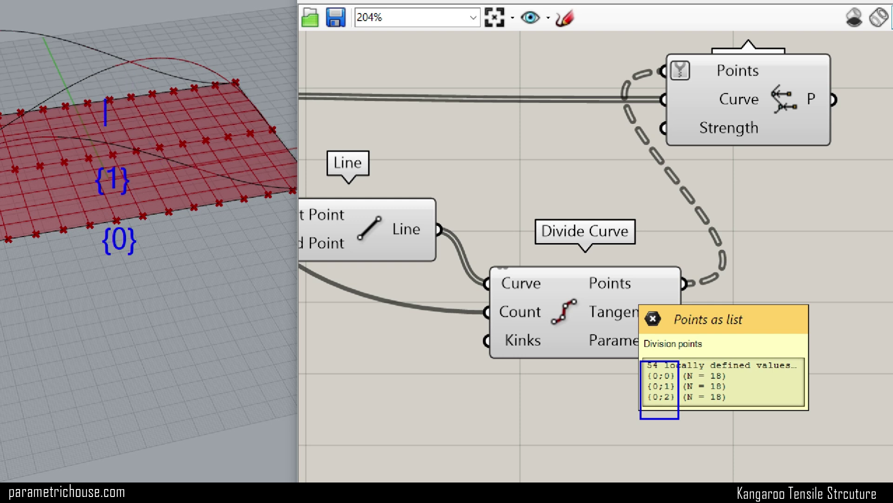
type("{2")
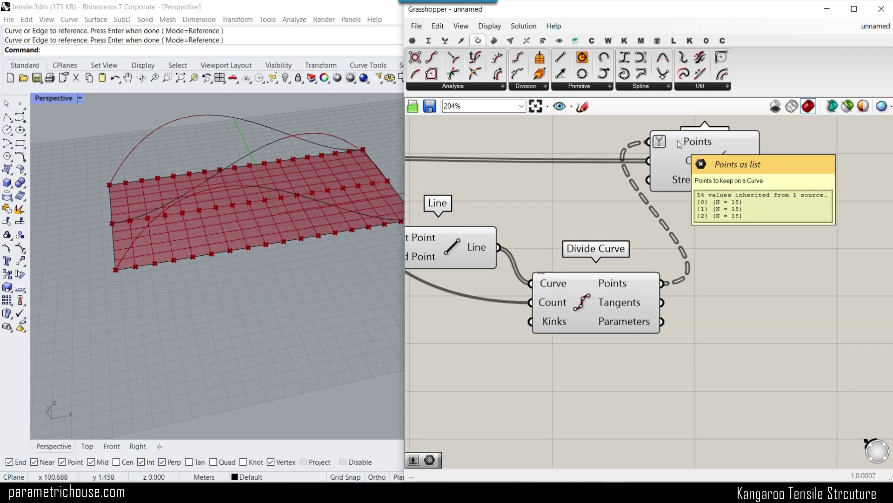
Step: Apply Simplify to Divide Curve's Points output and remove it from OnCurve's Points input
scroll(677, 141, "up", 3)
right_click(678, 140)
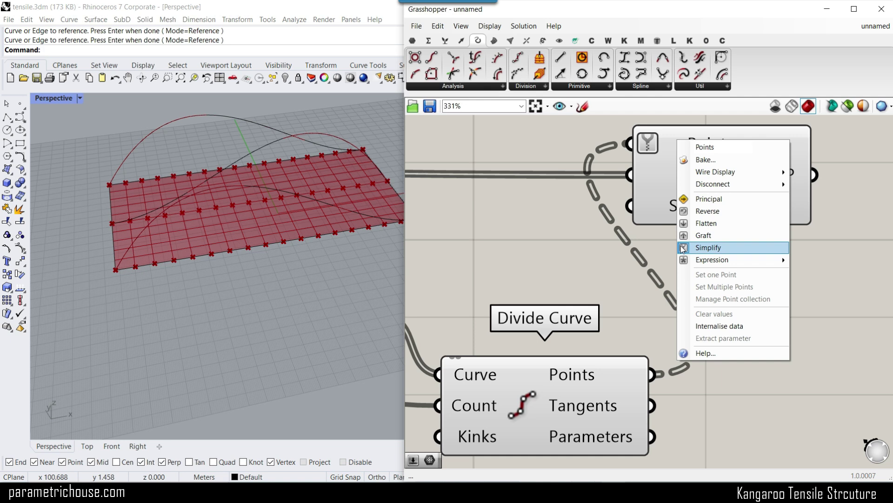
left_click(684, 247)
right_click(628, 361)
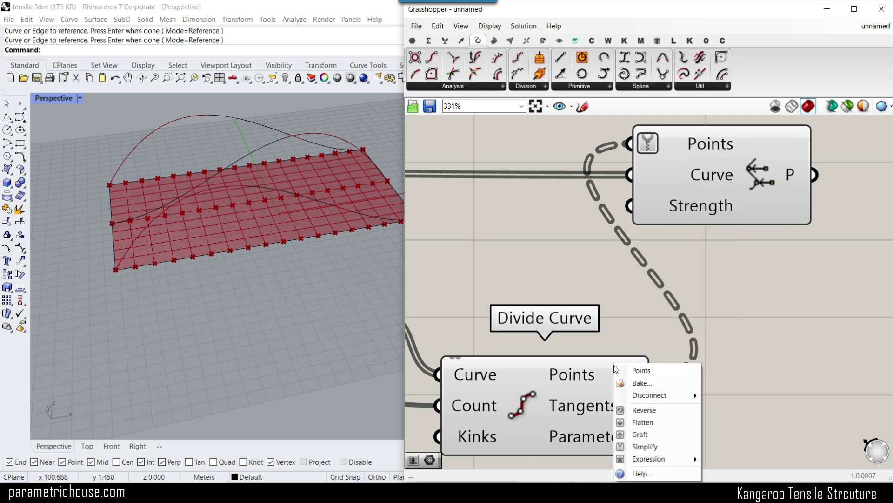
left_click(645, 430)
right_click(677, 138)
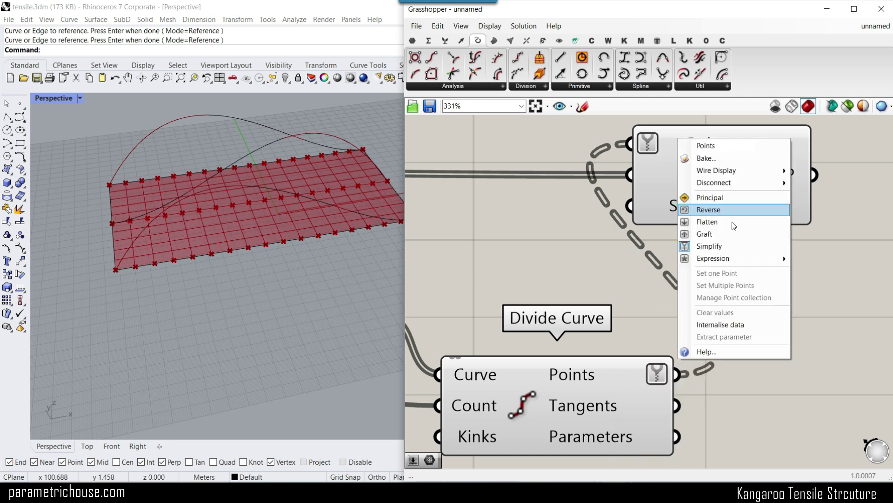
left_click(724, 246)
Step: Compare the branch paths of Divide Curve's Points output with the data arriving at OnCurve's Curve input
right_click_drag(650, 369, 599, 259)
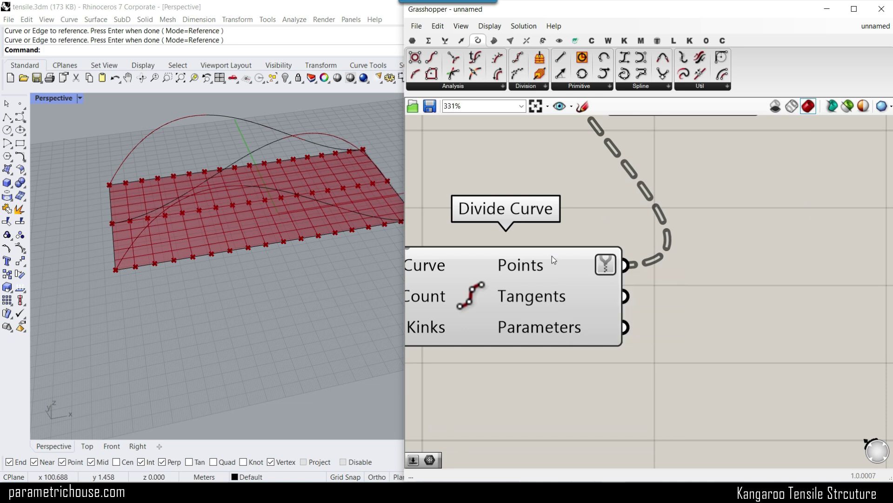
mouse_move(552, 256)
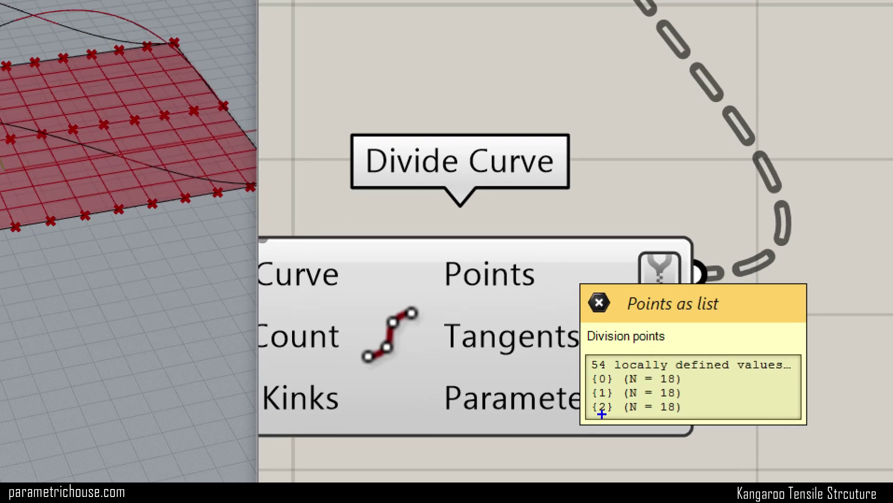
scroll(636, 269, "down", 4)
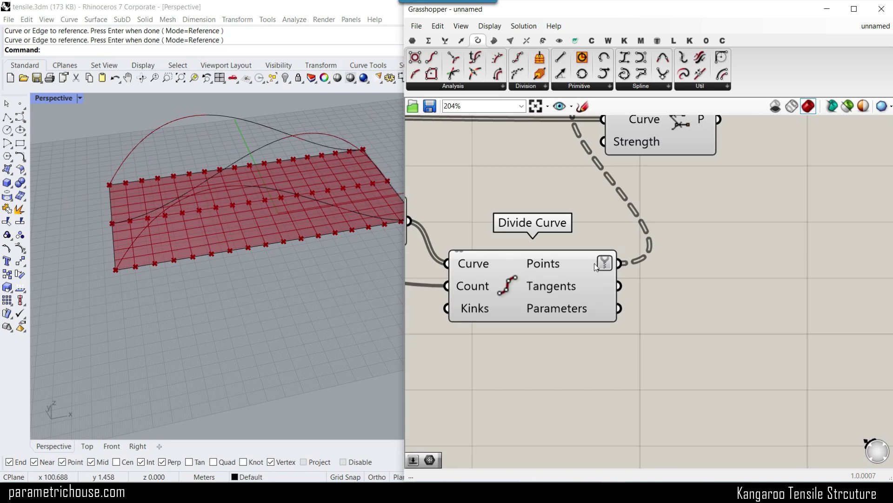
right_click_drag(598, 262, 616, 308)
scroll(641, 205, "up", 3)
mouse_move(641, 204)
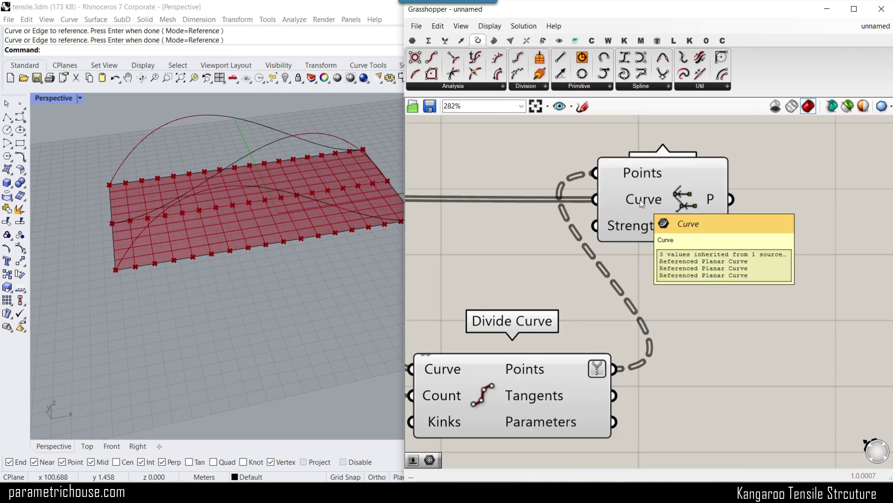
scroll(641, 204, "down", 5)
right_click_drag(583, 211, 618, 227)
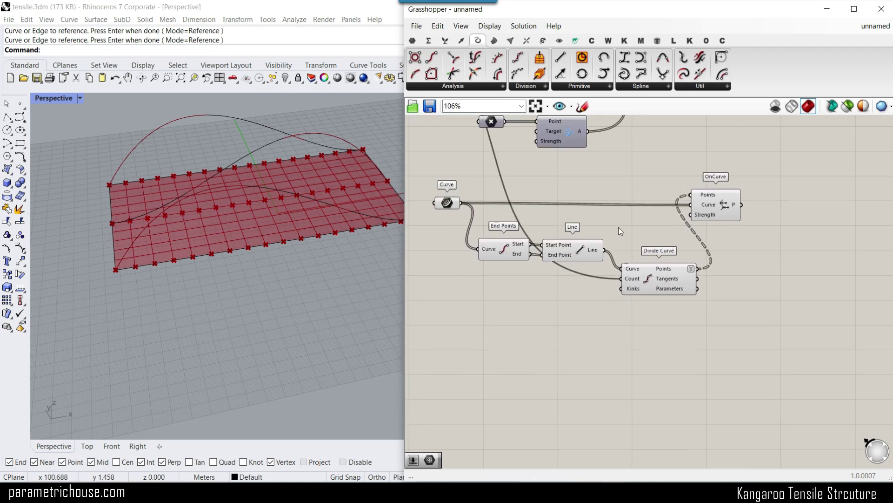
Step: Graft the Curve parameter holding the arched curves so each arch sits in its own branch
scroll(461, 218, "up", 3)
right_click(450, 193)
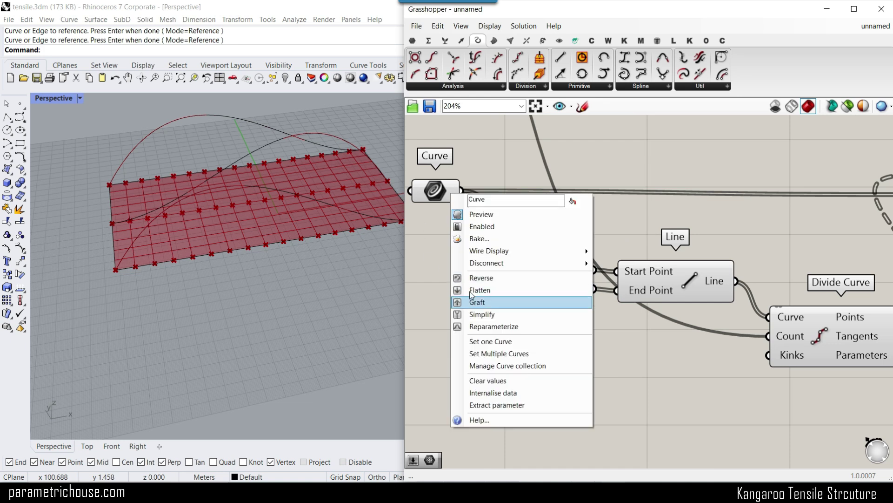
left_click(472, 299)
right_click(438, 191)
right_click_drag(770, 261, 496, 275)
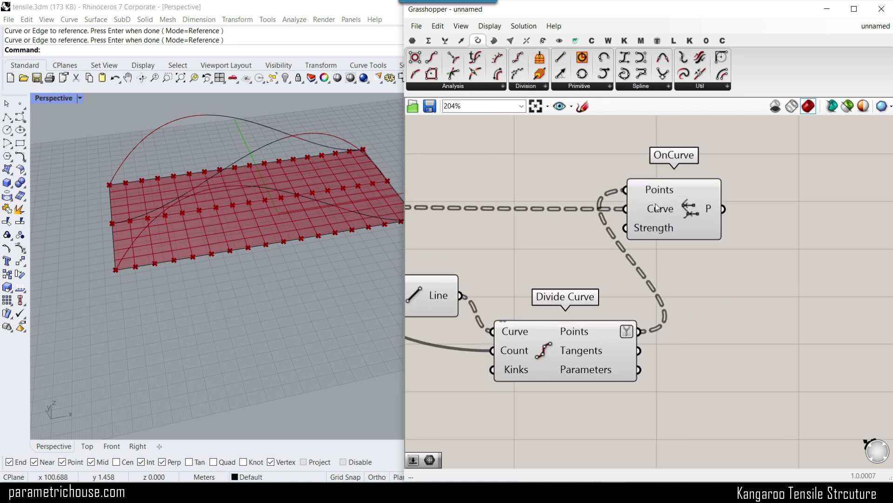
Step: Inspect the paths arriving at OnCurve and simplify the grafted Curve parameter holding the arched curves
mouse_move(652, 217)
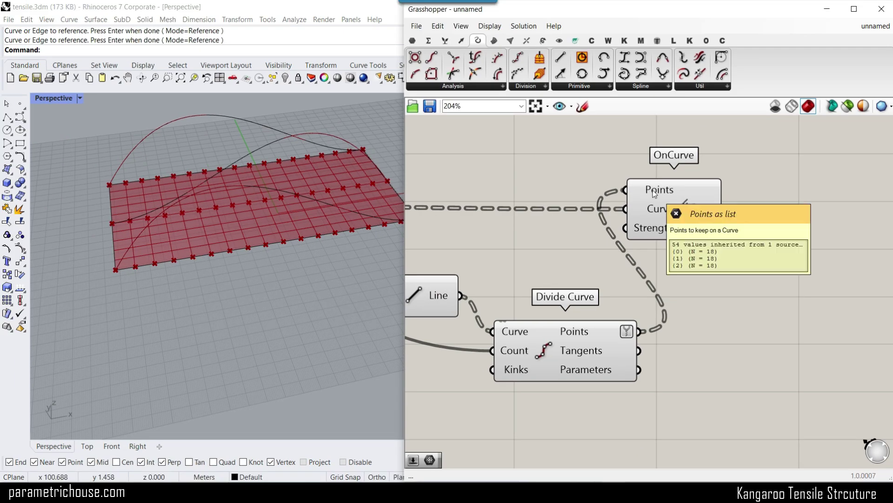
scroll(651, 216, "down", 5)
scroll(462, 210, "up", 5)
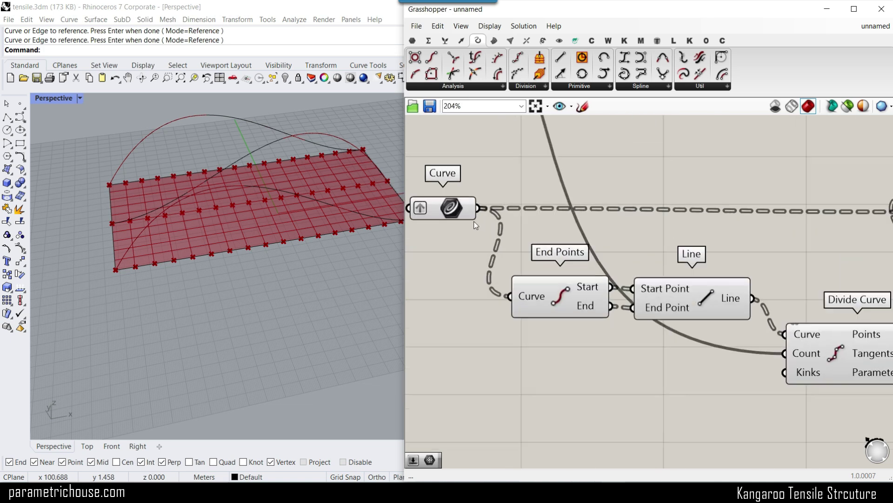
right_click(450, 212)
left_click(494, 336)
scroll(651, 233, "down", 3)
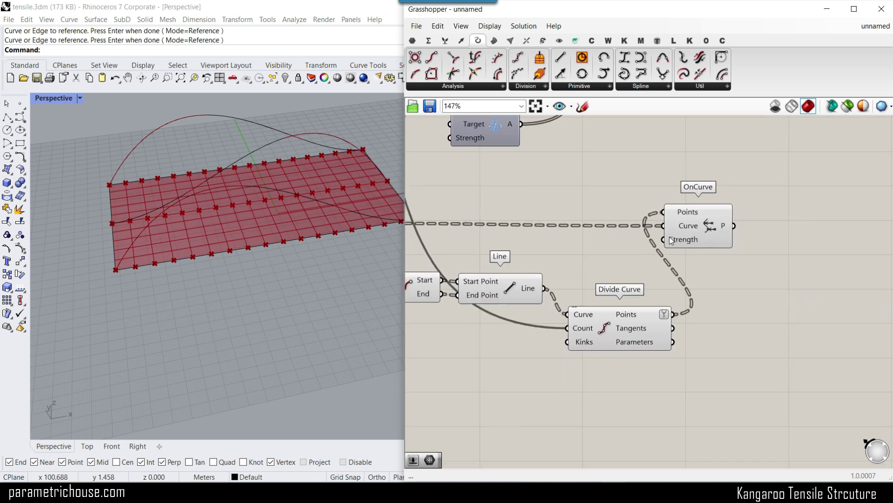
Step: Examine the branch paths at OnCurve's Points and Curve inputs and trace them back to the grafted, simplified Curve parameter
scroll(767, 208, "up", 5)
mouse_move(763, 200)
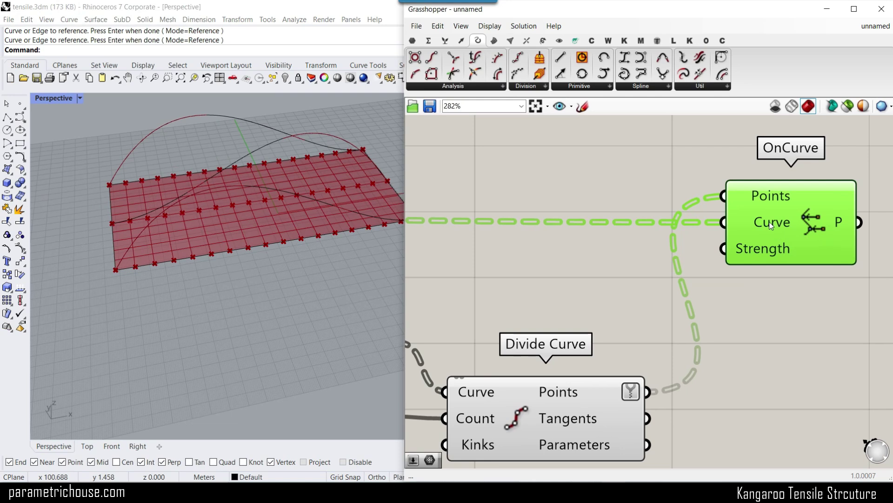
mouse_move(771, 225)
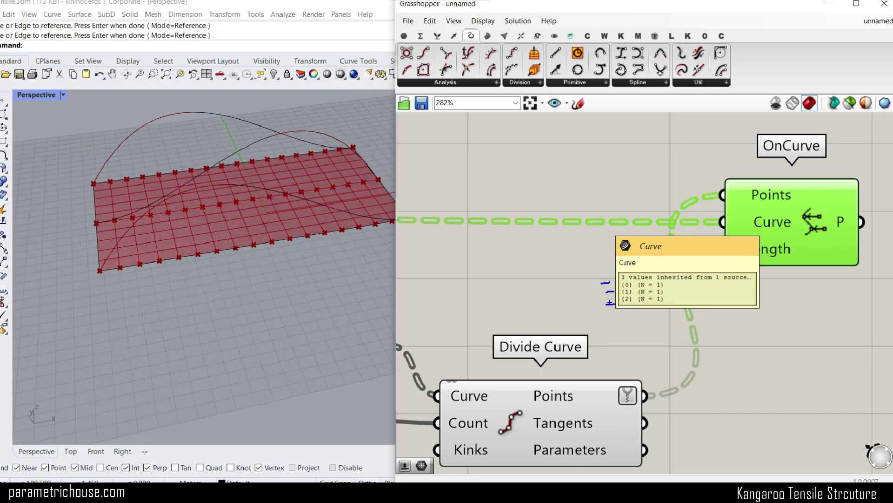
scroll(610, 305, "down", 1)
right_click_drag(577, 301, 726, 293)
scroll(698, 291, "down", 2)
right_click_drag(566, 281, 682, 273)
scroll(510, 236, "up", 3)
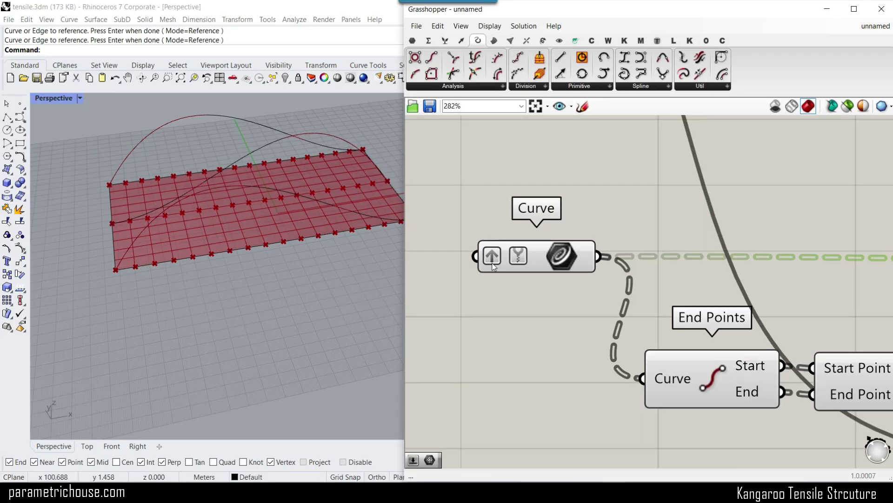
scroll(493, 266, "down", 4)
scroll(523, 263, "up", 1)
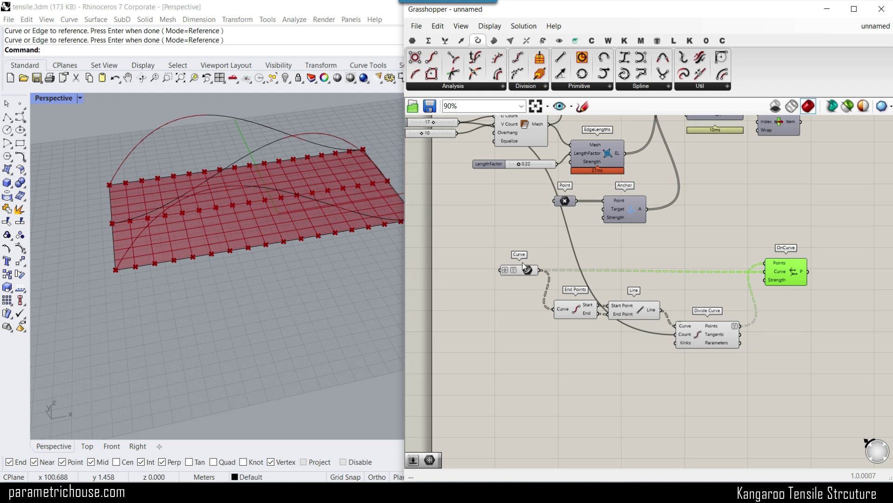
Step: Shift Solver and List Item farther from the goal components and add OnCurve's output to the Solver's GoalObjects
scroll(762, 310, "down", 2)
scroll(713, 272, "up", 3)
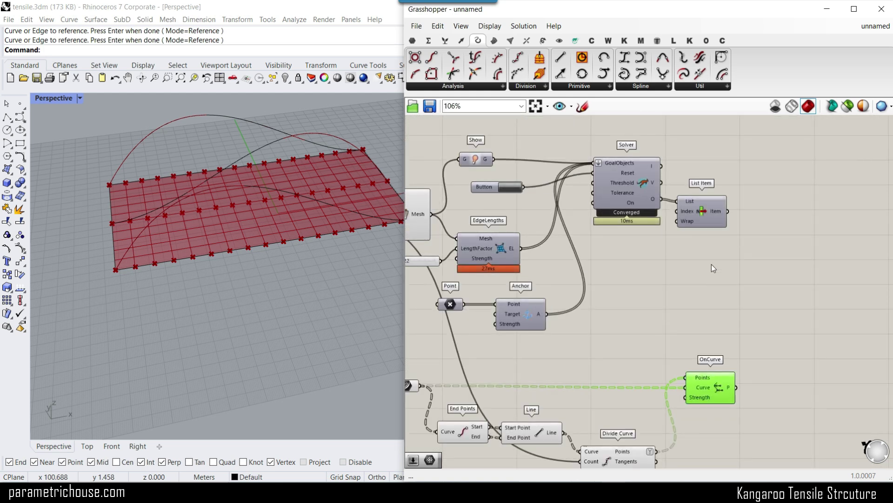
left_click_drag(731, 243, 610, 166)
left_click_drag(645, 179, 826, 177)
left_click(758, 311)
scroll(759, 316, "up", 2)
left_click_drag(638, 461, 688, 195, "shift")
scroll(561, 165, "down", 3)
Step: Show List Item's relaxed mesh, hide the previews of the curve-matching components, and reset the Solver
right_click(744, 221)
left_click(751, 243)
scroll(791, 279, "down", 3)
left_click_drag(758, 393, 547, 224)
right_click(615, 163)
left_click(661, 182)
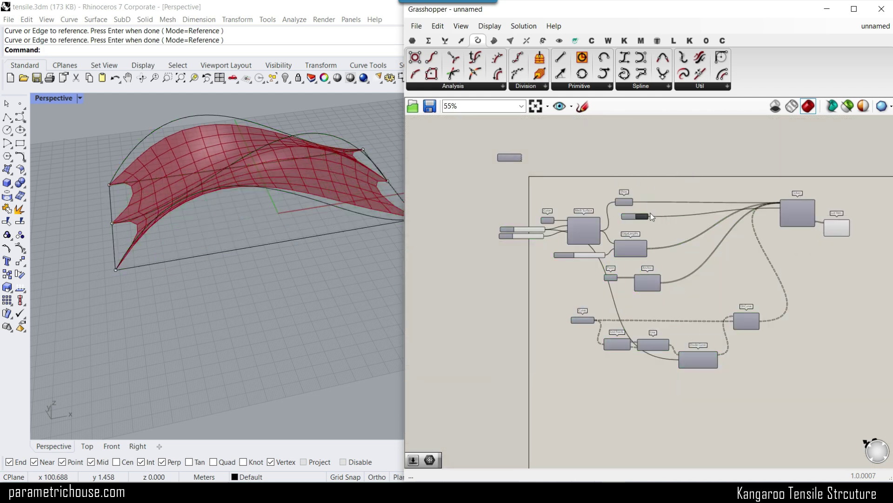
scroll(642, 219, "up", 4)
left_click(642, 221)
Step: Add a number slider, connect it to OnCurve's Strength input, and set it to 100
right_click_drag(272, 255, 288, 218)
right_click_drag(705, 287, 638, 257)
right_click_drag(716, 387, 624, 319)
scroll(605, 345, "up", 3)
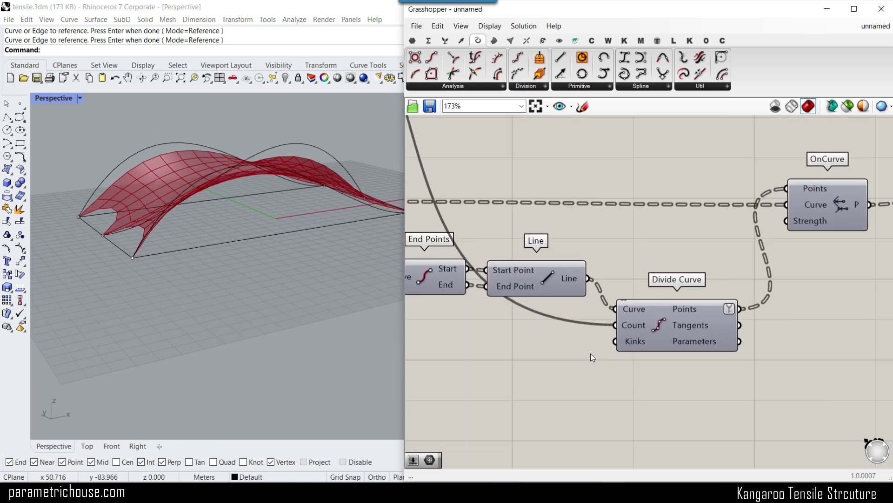
scroll(781, 245, "up", 3)
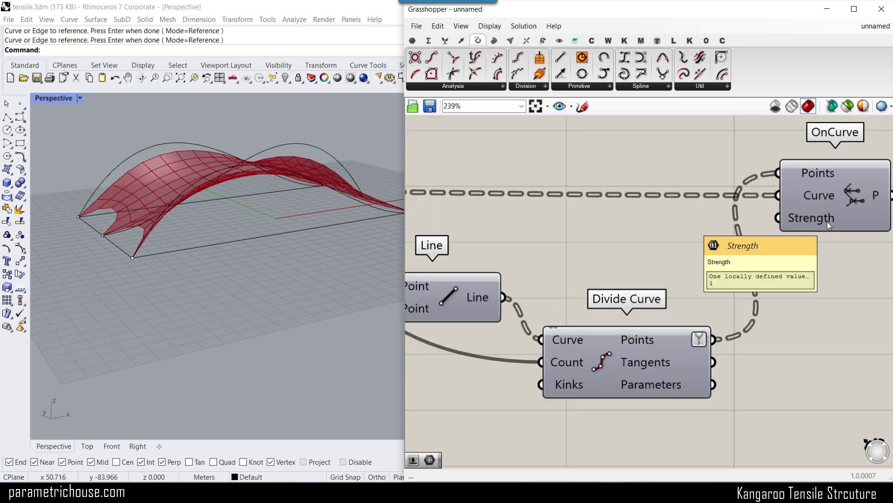
double_click(646, 439)
type("12")
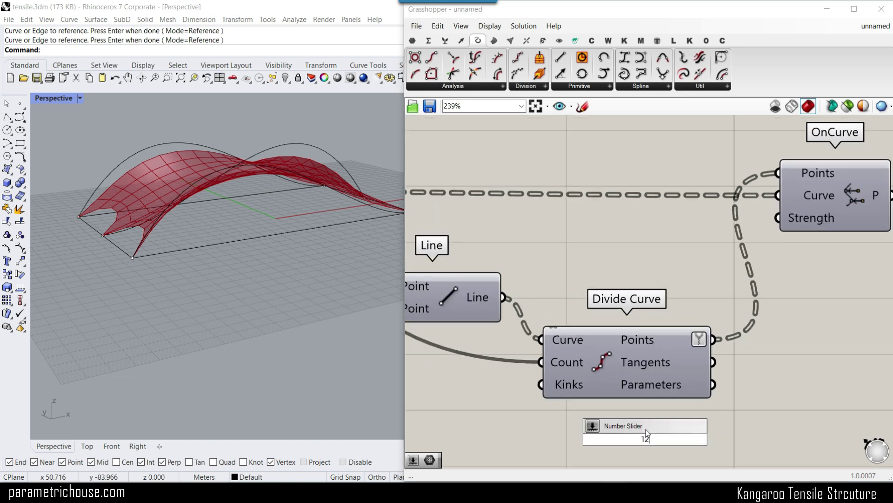
key("Return")
left_click_drag(763, 439, 778, 217)
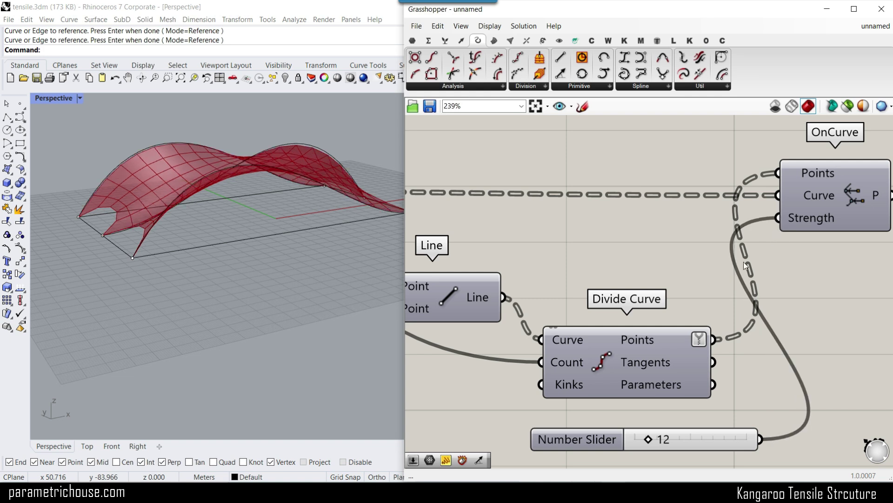
left_click_drag(650, 439, 754, 421)
Step: Inspect from several angles how closely the relaxed mesh edges follow the arched curves
right_click_drag(279, 270, 199, 193)
scroll(199, 193, "up", 3)
scroll(145, 160, "up", 8)
right_click_drag(145, 163, 151, 150)
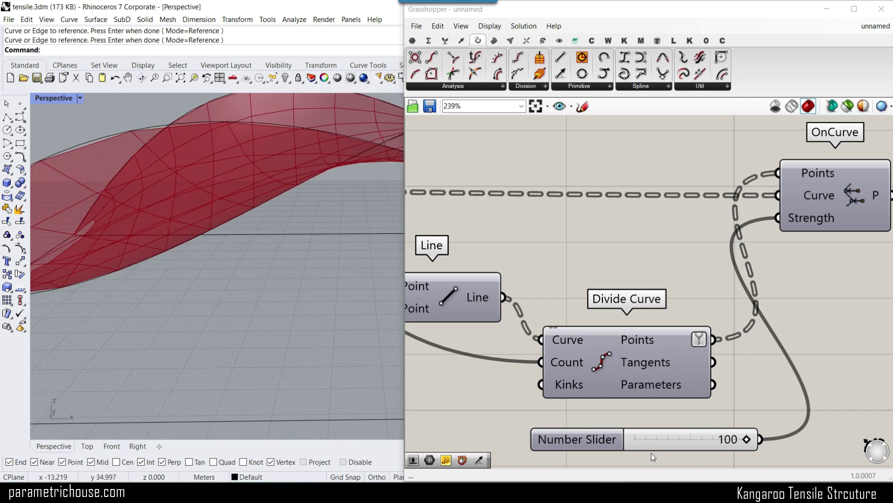
right_click_drag(205, 186, 197, 221)
scroll(198, 219, "down", 3)
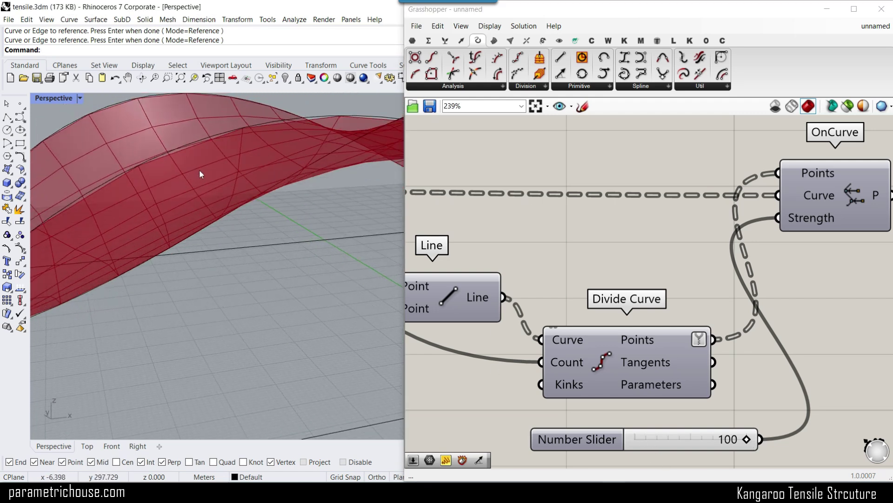
right_click_drag(201, 173, 193, 137)
scroll(191, 135, "up", 4)
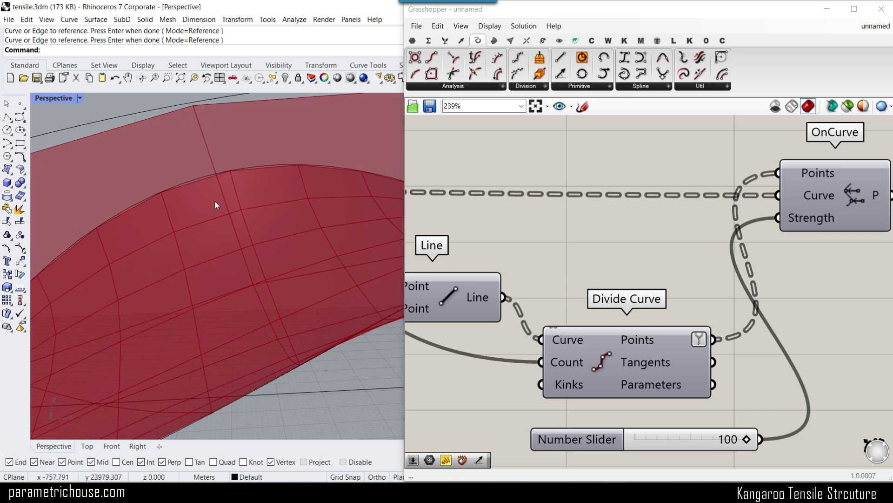
scroll(216, 233, "down", 8)
right_click_drag(217, 234, 238, 287)
Step: Try a LengthFactor of 0.29 for EdgeLengths and settle on 0.00
right_click_drag(642, 245, 726, 282)
scroll(726, 282, "down", 5)
right_click_drag(517, 152, 555, 207)
scroll(553, 216, "up", 5)
mouse_move(546, 212)
left_mouse_down()
mouse_move(518, 211)
mouse_move(563, 212)
mouse_move(556, 212)
left_mouse_up()
right_click_drag(223, 275, 284, 258)
scroll(154, 331, "up", 8)
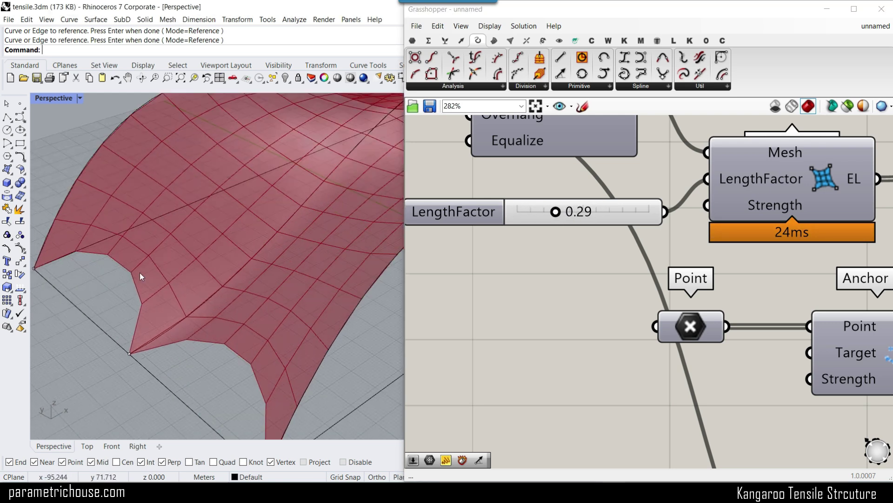
left_click_drag(555, 217, 524, 215)
scroll(271, 293, "down", 8)
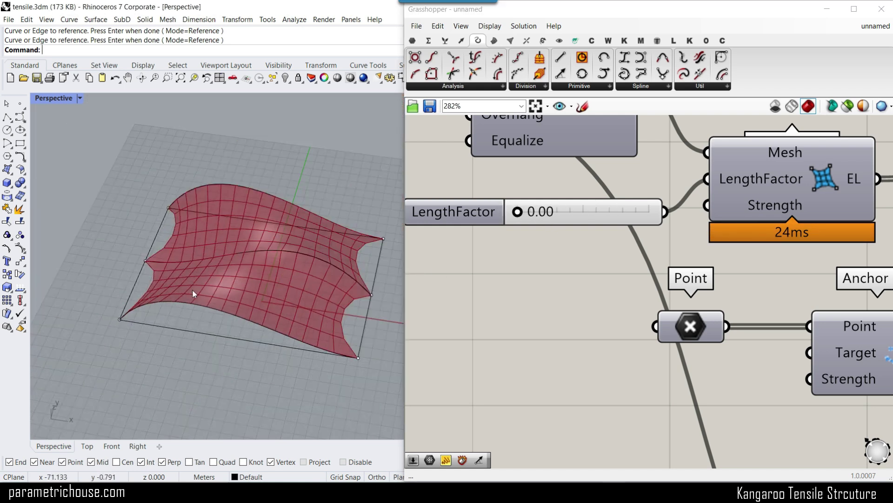
Step: Increase the mesh's U Count and V Count for a finer grid and reset the Solver
scroll(515, 288, "down", 3)
scroll(546, 198, "up", 5)
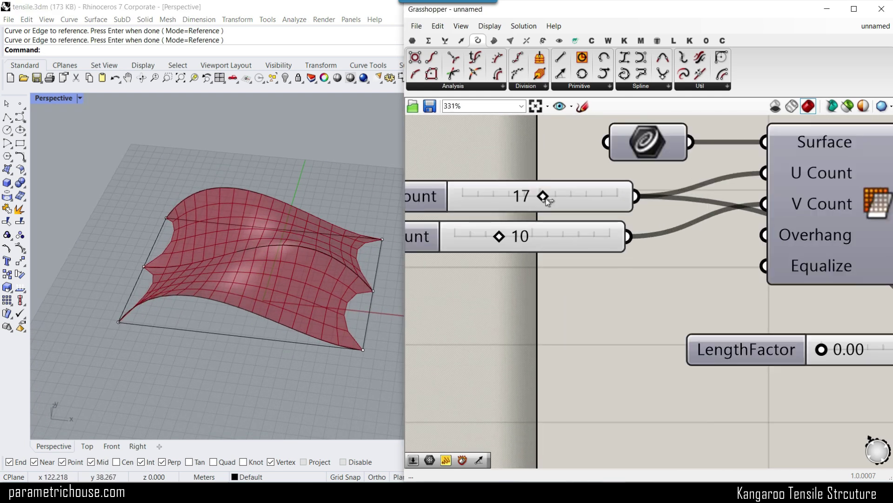
left_click_drag(549, 197, 587, 195)
left_click_drag(499, 236, 544, 237)
right_click_drag(621, 262, 554, 256)
scroll(554, 255, "down", 8)
right_click_drag(749, 314, 592, 292)
scroll(511, 221, "up", 4)
left_click(509, 191)
left_click_drag(491, 195, 556, 216)
left_click_drag(619, 239, 720, 254)
left_click(742, 252)
Step: Extend the Strength slider's maximum to 200 and set OnCurve's Strength to 200
right_click_drag(290, 278, 235, 235)
scroll(306, 224, "up", 4)
right_click_drag(306, 224, 102, 191)
scroll(112, 214, "up", 6)
right_click_drag(687, 285, 753, 163)
scroll(673, 425, "up", 2)
right_click_drag(673, 431, 640, 382)
double_click(640, 385)
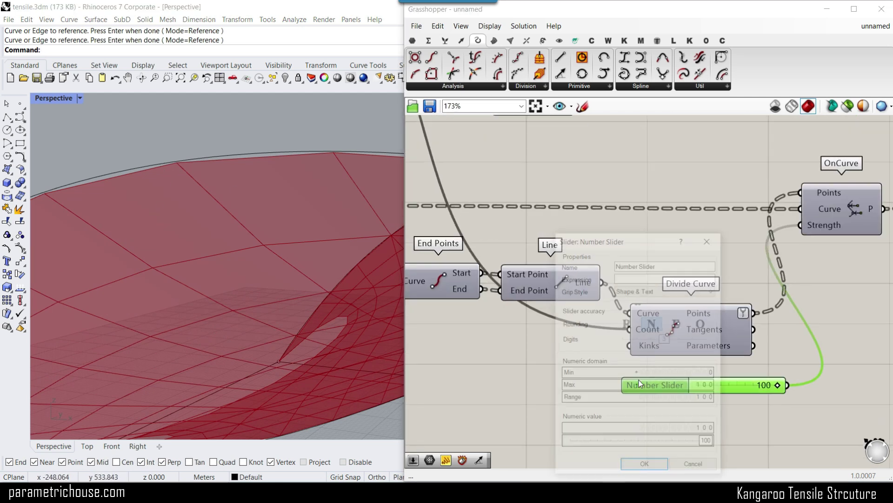
scroll(701, 386, "up", 1)
left_click(645, 467)
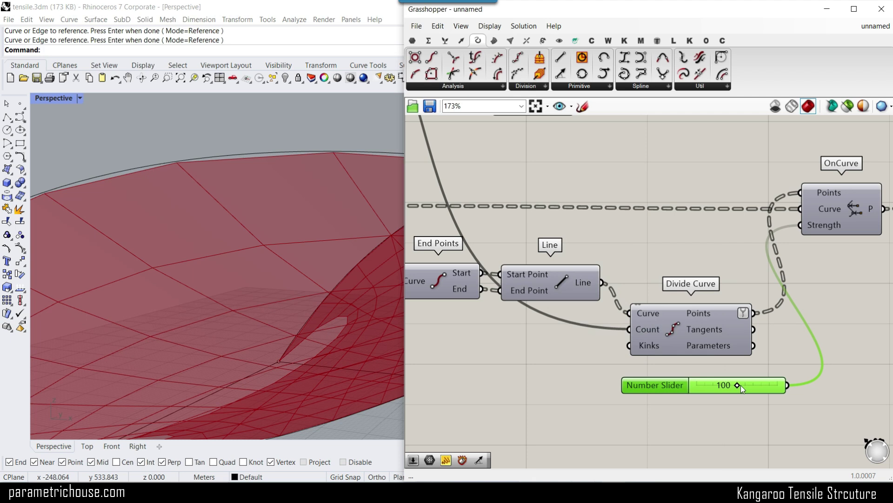
left_click_drag(740, 384, 815, 384)
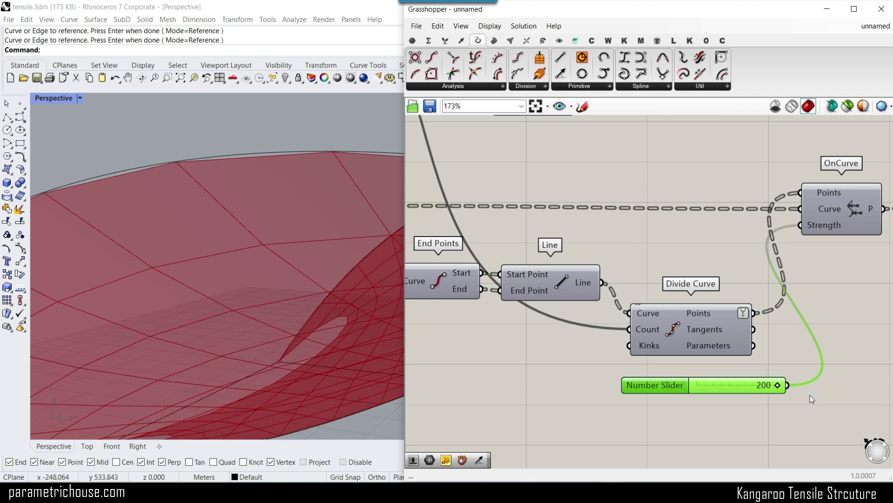
Step: Examine the overall membrane shape and its edges along the arched curves at the increased Strength
scroll(251, 244, "down", 10)
mouse_move(209, 261)
right_mouse_down()
mouse_move(310, 303)
mouse_move(285, 310)
mouse_move(326, 300)
mouse_move(261, 228)
mouse_move(216, 252)
right_mouse_up()
scroll(310, 302, "down", 4)
scroll(329, 299, "up", 8)
scroll(329, 300, "down", 6)
scroll(216, 253, "down", 4)
scroll(249, 264, "up", 5)
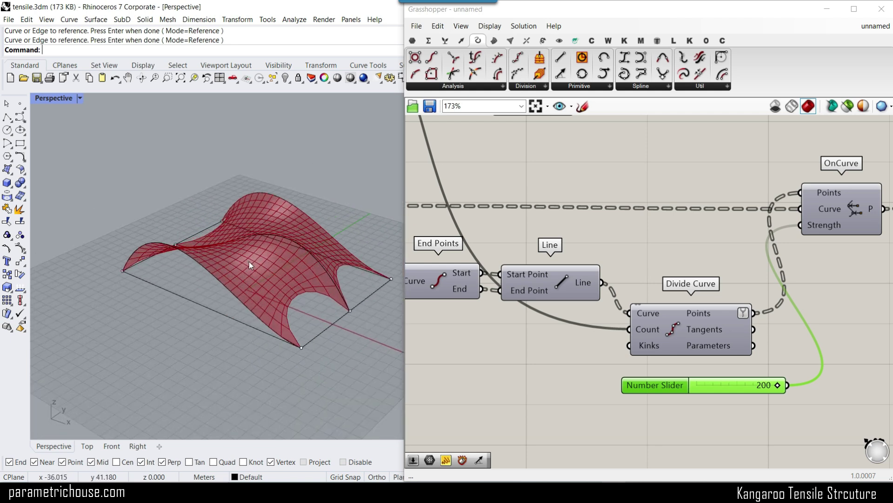
Step: Turn on the control points of the two outer arched curves
left_click(202, 263)
left_click(277, 200)
scroll(237, 259, "down", 3)
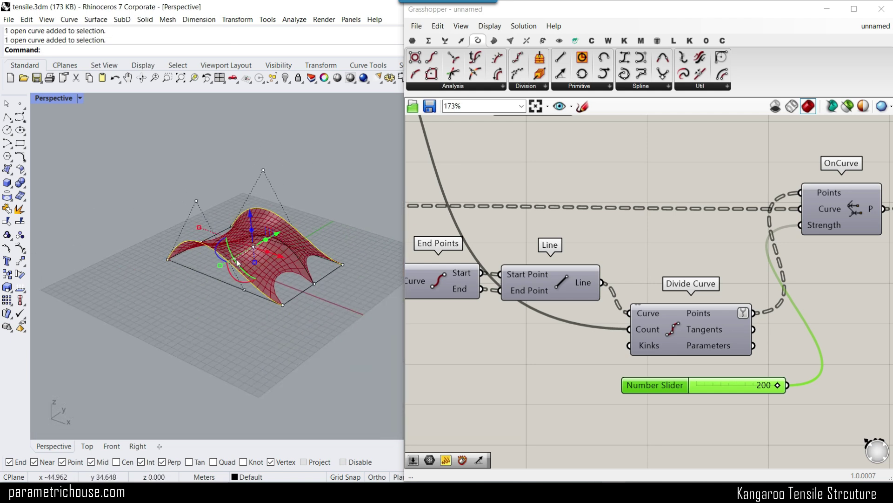
right_click_drag(236, 259, 247, 244)
left_click(213, 199)
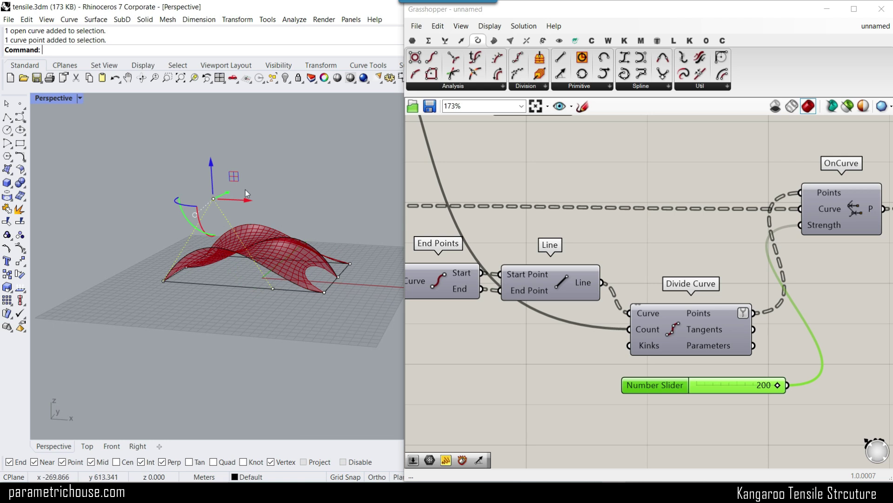
left_click(264, 224, "shift")
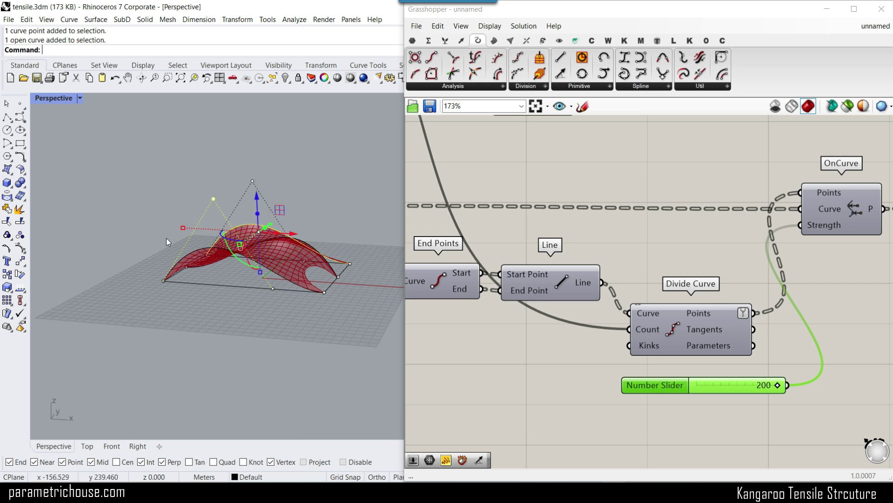
left_click(20, 249)
Step: Reposition the outer arches' upper pair of control points and raise their lower pair vertically
left_click(254, 181, "shift")
mouse_move(242, 168)
left_mouse_down()
mouse_move(236, 124)
mouse_move(231, 163)
left_mouse_up()
scroll(287, 303, "up", 3)
left_click(264, 291)
left_click(314, 247, "shift")
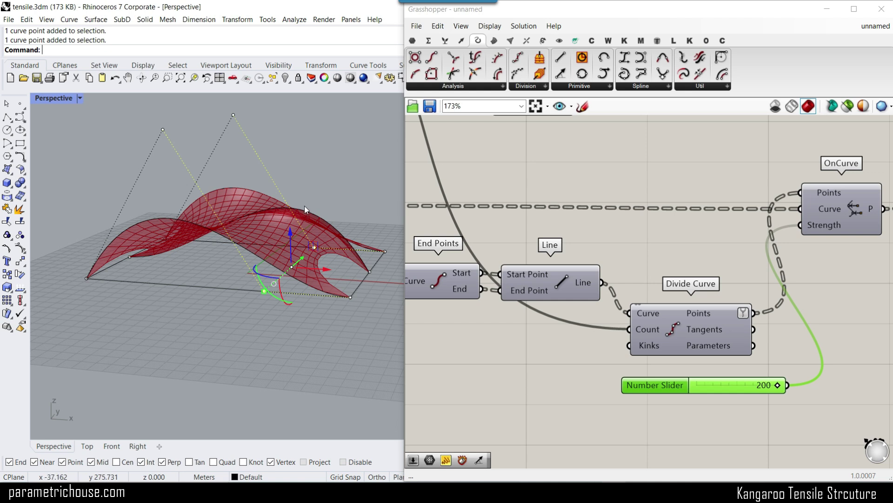
left_click_drag(291, 254, 291, 203)
Step: Scale the raised pair of control points apart along the Y axis to widen the outer arches
right_click_drag(292, 207, 201, 235)
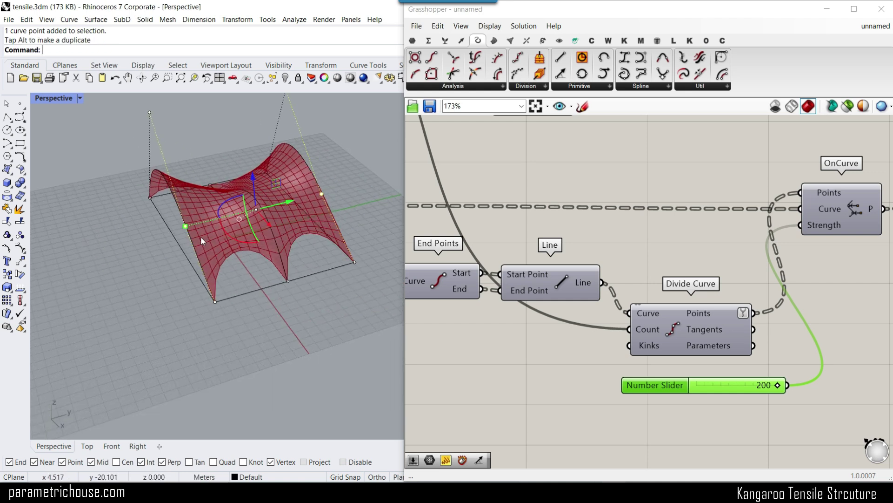
left_click_drag(180, 225, 77, 251)
right_click_drag(253, 300, 250, 272)
scroll(331, 266, "down", 8)
Step: Clear the selection and turn off the control points of the outer arched curves
left_click(308, 355)
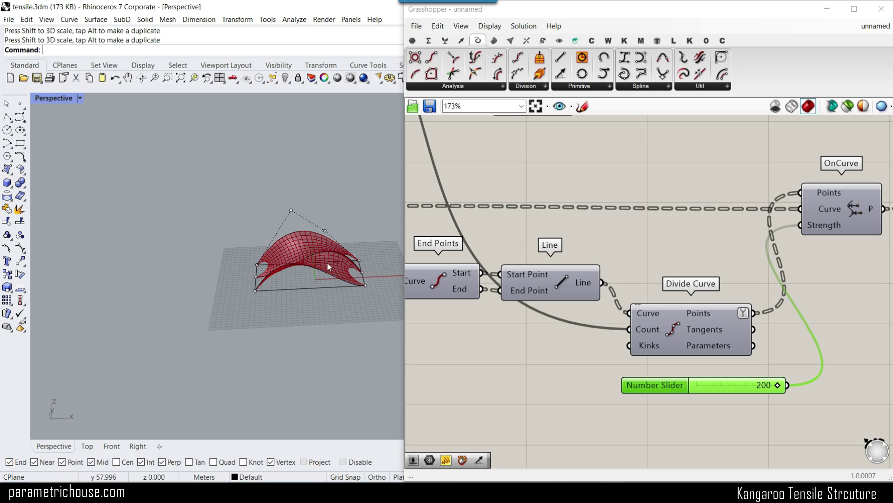
right_click_drag(328, 263, 345, 281)
scroll(344, 281, "up", 4)
right_click_drag(289, 317, 292, 332)
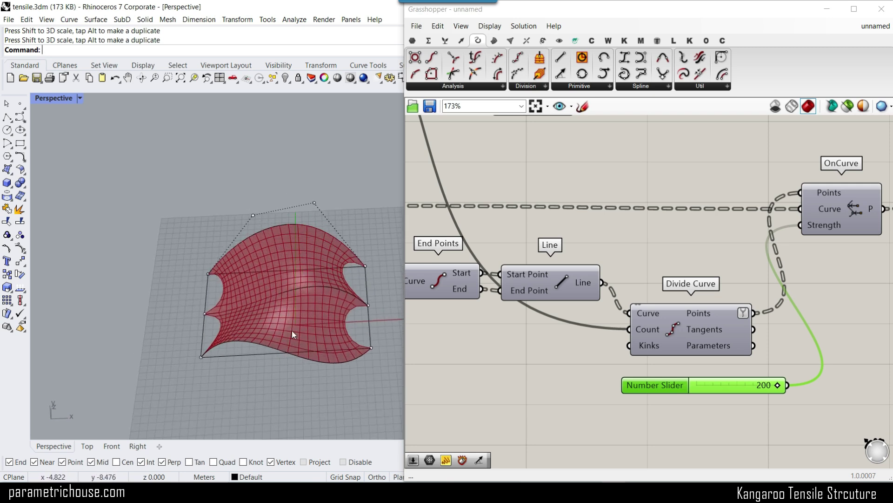
right_click(20, 248)
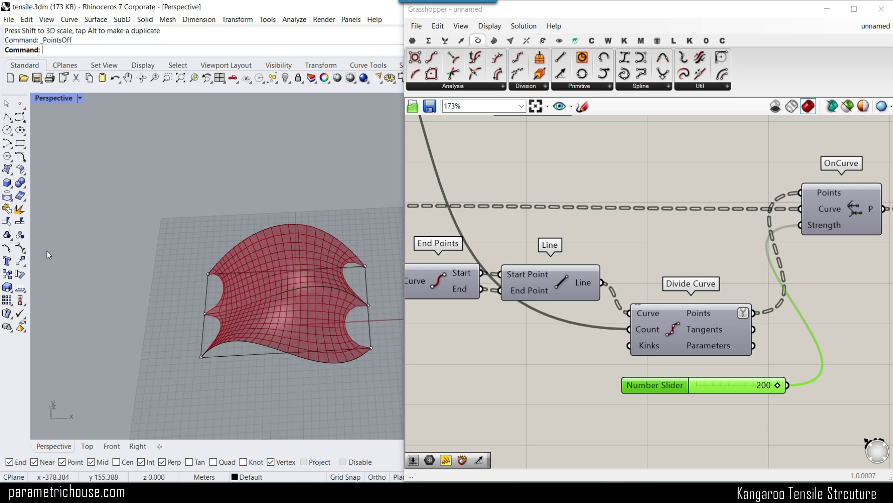
Step: Switch to the full Rhino window and start CageEdit on all the base points and curves
left_click(826, 9)
scroll(489, 272, "down", 4)
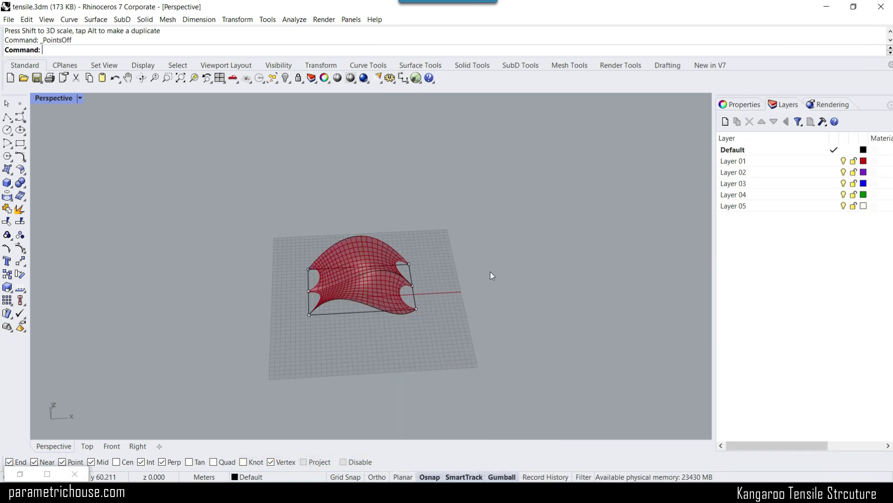
scroll(476, 294, "up", 4)
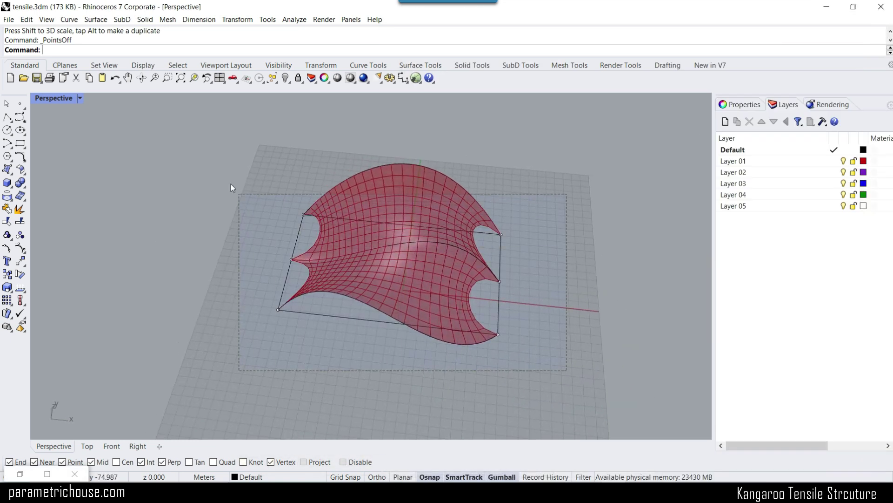
left_click_drag(231, 183, 230, 182)
right_click_drag(255, 231, 289, 227)
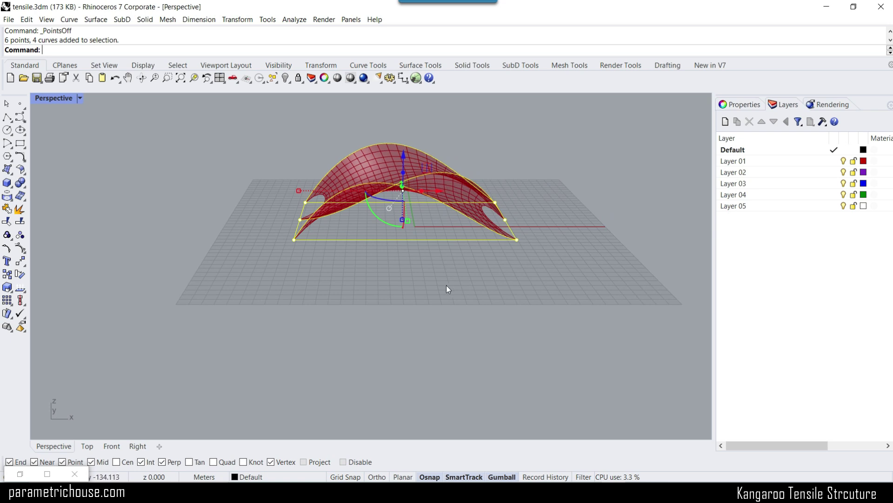
type("Cage")
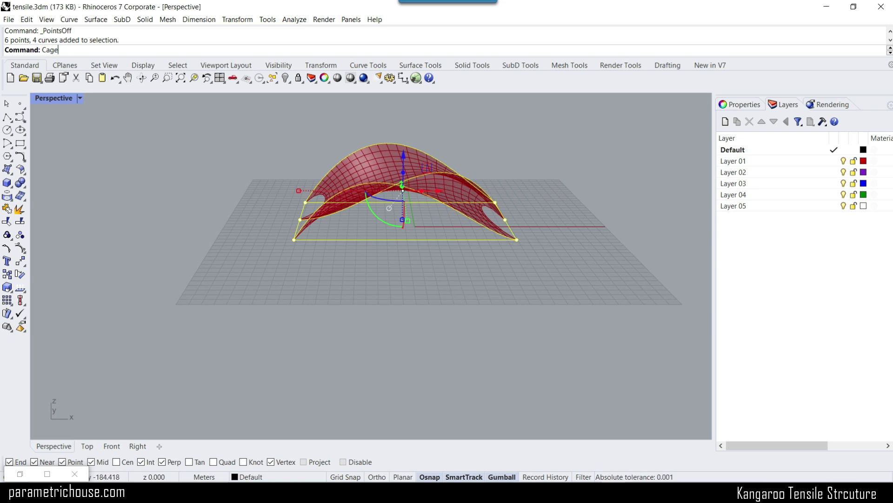
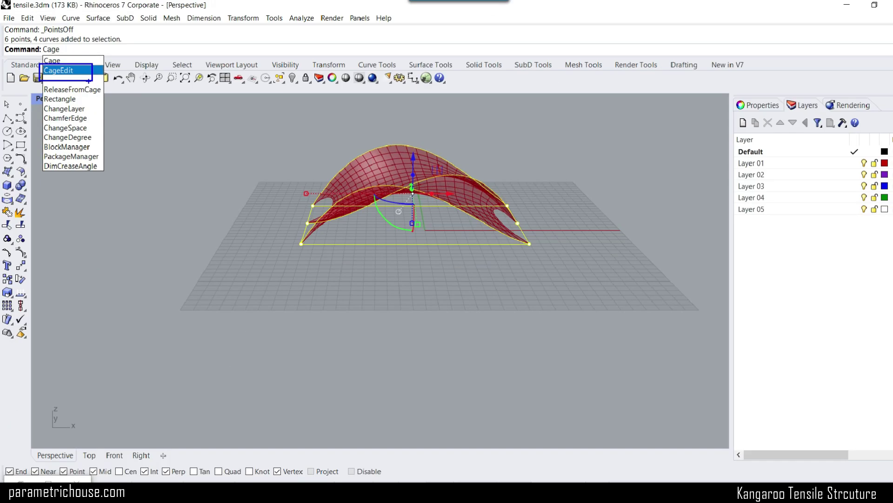
type("Edit")
key("Return")
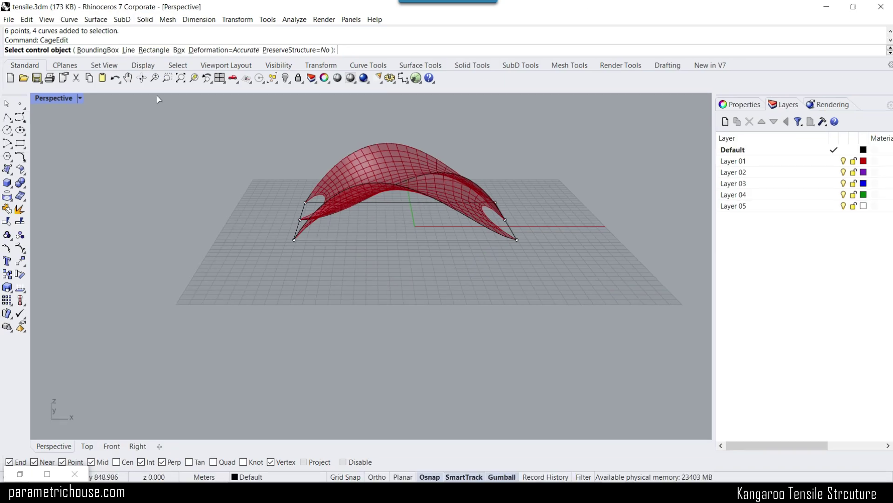
Step: Define a rectangular control cage spanning opposite outer corner points of the base
left_click(163, 103)
scroll(237, 205, "up", 5)
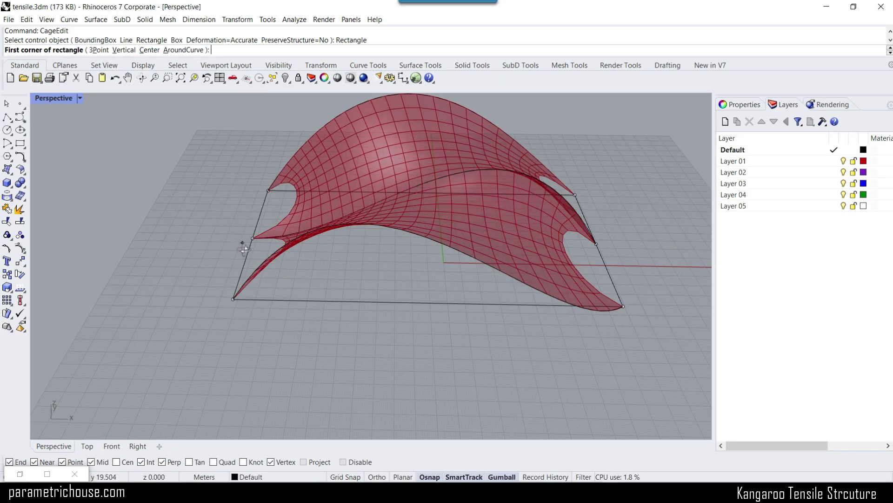
right_click_drag(245, 248, 291, 278)
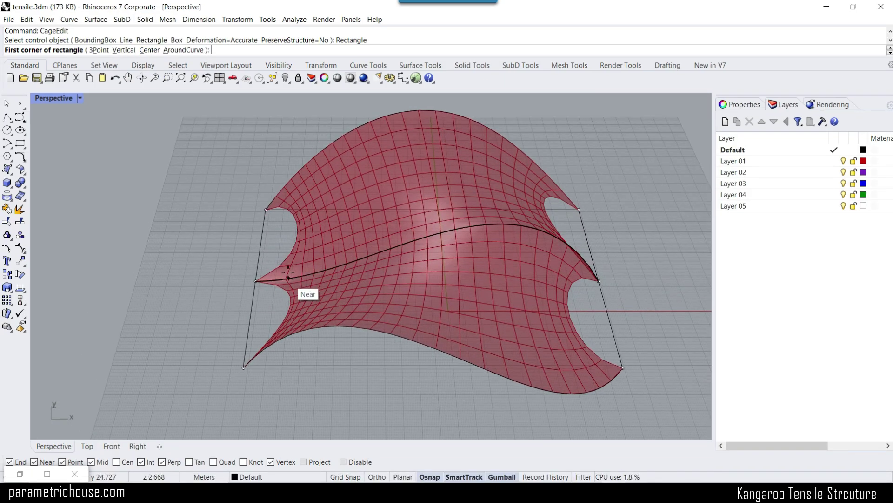
left_click(266, 210)
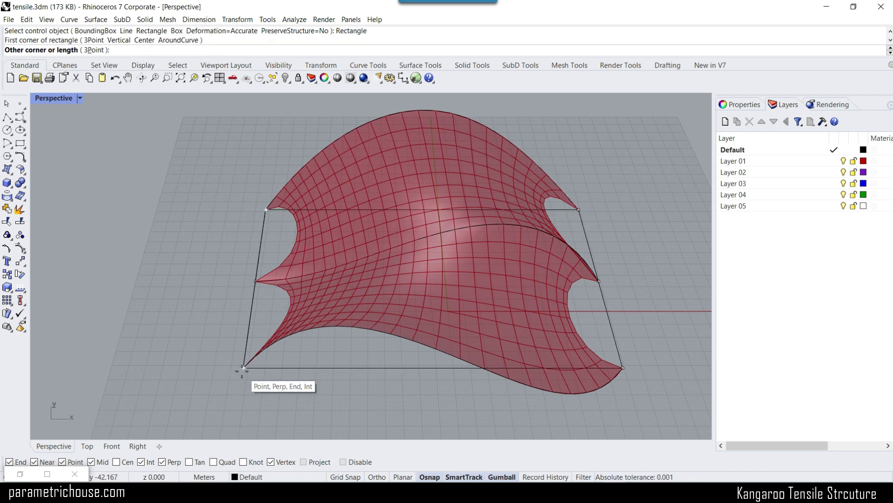
left_click(623, 367)
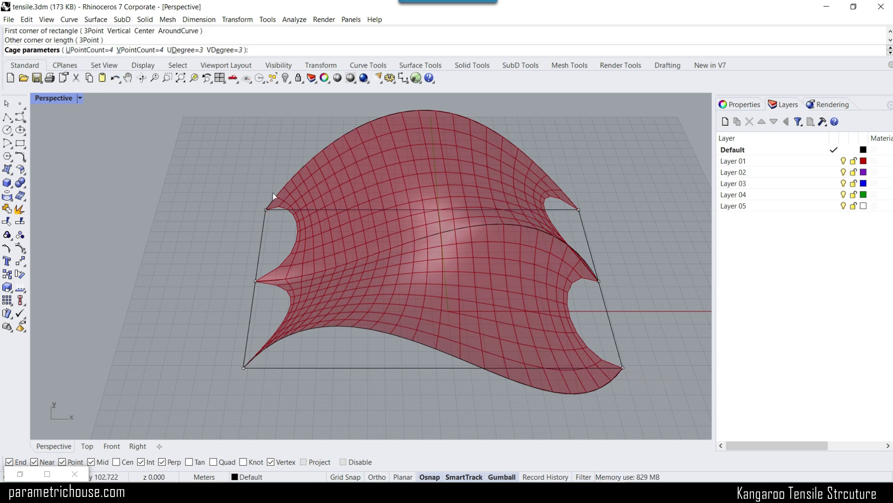
Step: Set the cage's UPointCount to 4 and VPointCount to 3, try VDegree 3, and apply the cage to the Global region
left_click(79, 51)
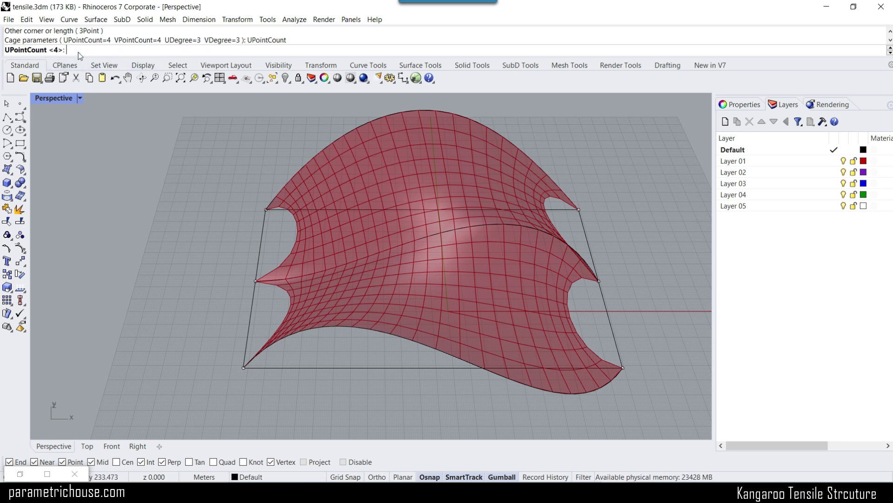
key("Return")
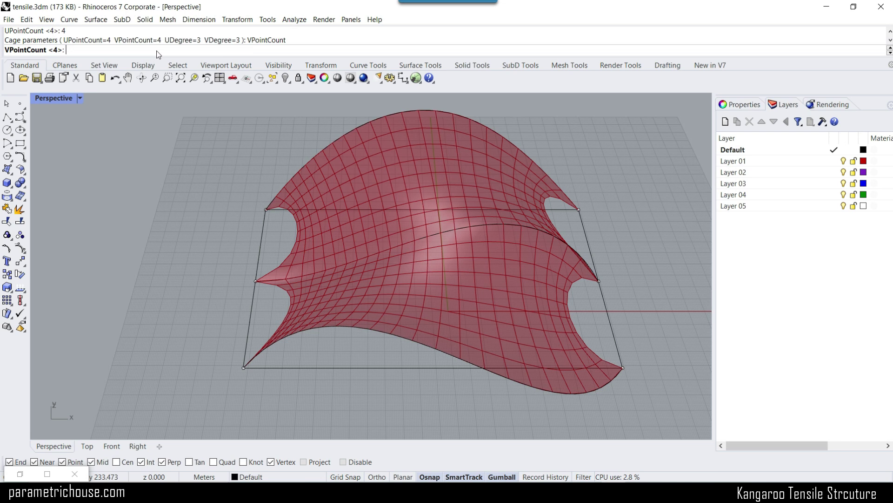
type("3")
key("Return")
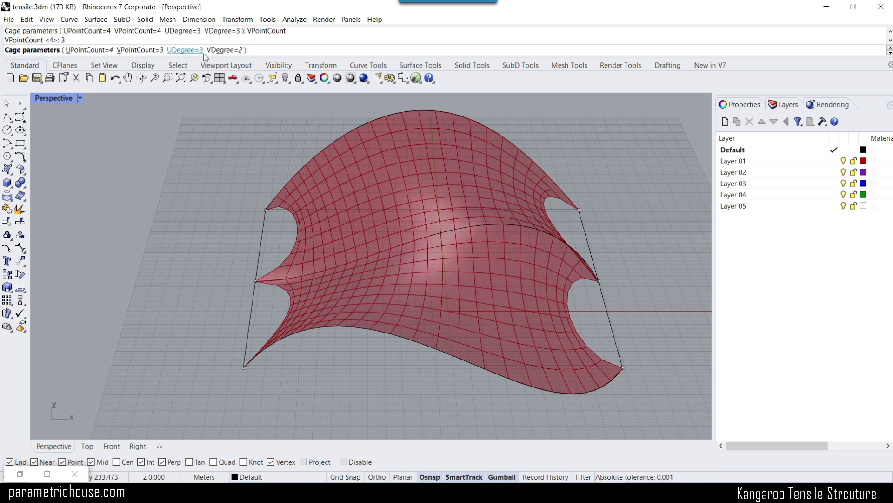
left_click(218, 51)
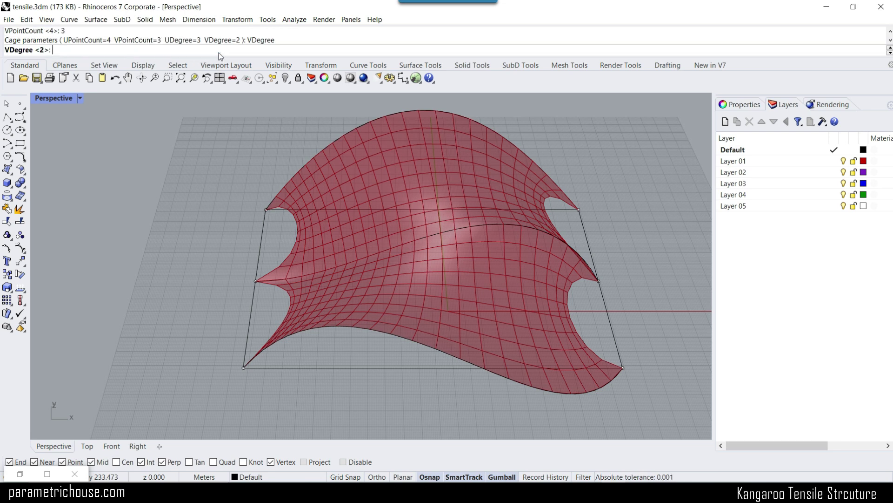
type("3")
key("Return")
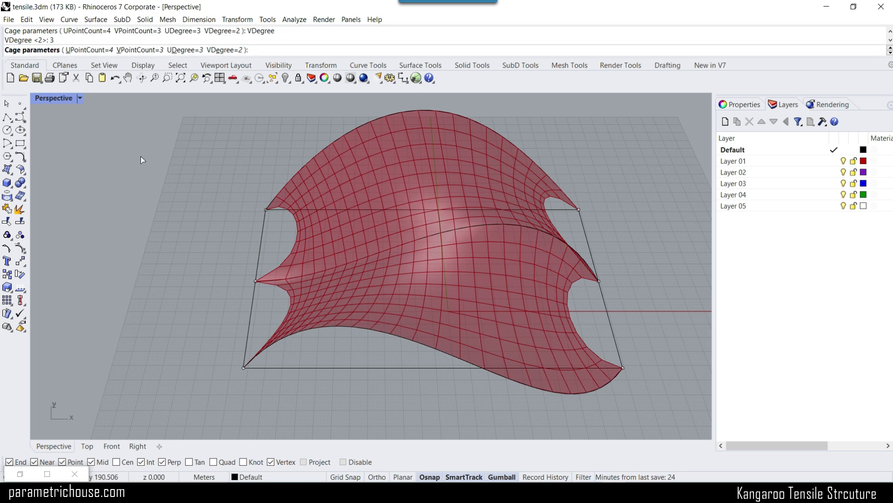
key("Return")
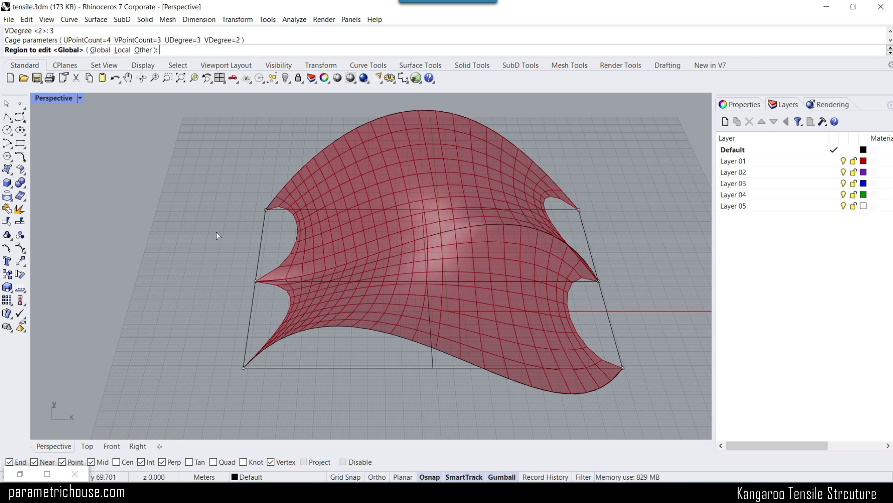
key("Return")
Step: Select the cage points and base points at the negative X end and scale them apart along the Y axis
right_click_drag(216, 235, 223, 288)
scroll(243, 206, "down", 6)
scroll(258, 274, "up", 5)
right_click_drag(243, 205, 229, 194)
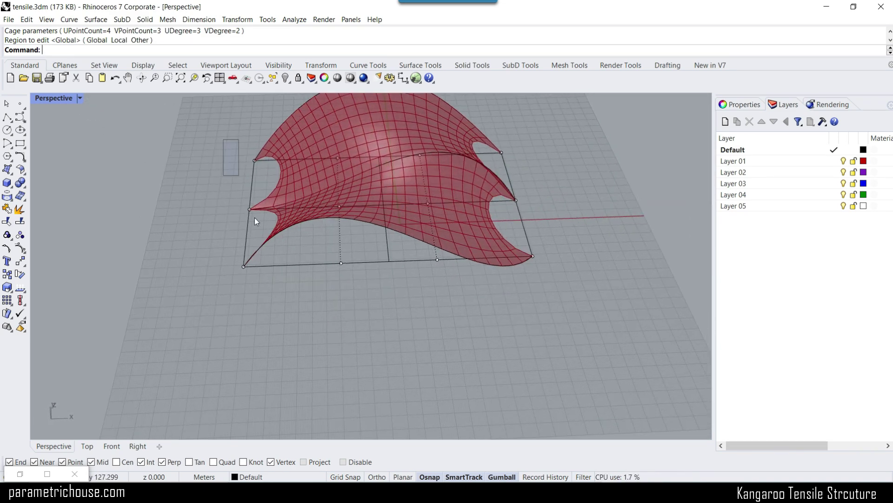
left_click_drag(284, 302, 284, 303)
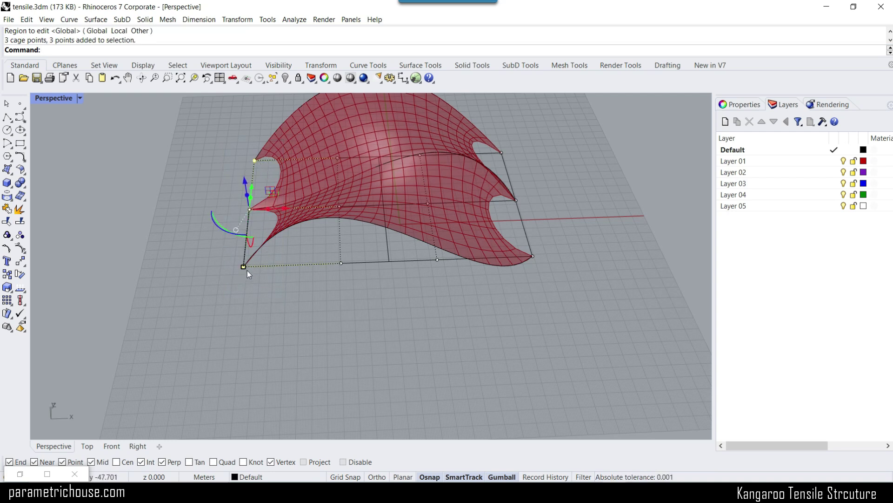
left_click_drag(244, 268, 249, 315)
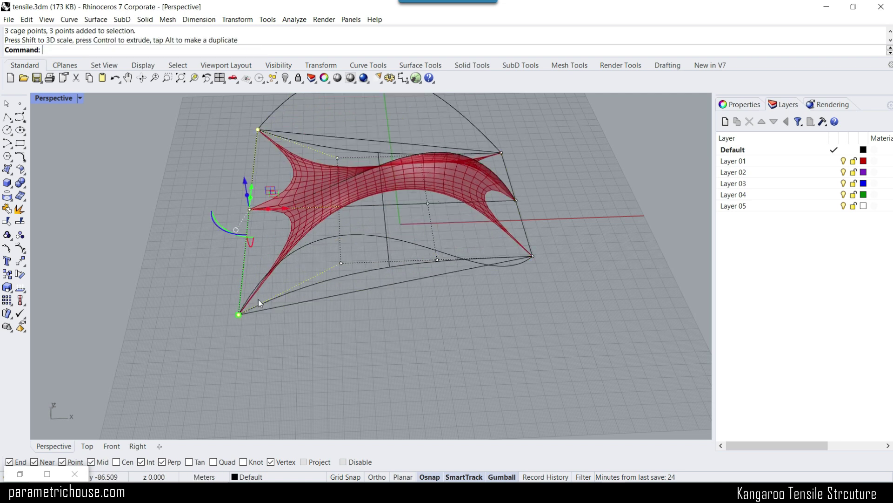
Step: Move the widened end's points outward along the X axis to lengthen the structure, and clear the selection
mouse_move(301, 263)
right_mouse_down()
mouse_move(369, 241)
mouse_move(296, 243)
mouse_move(289, 259)
right_mouse_up()
scroll(290, 214, "up", 2)
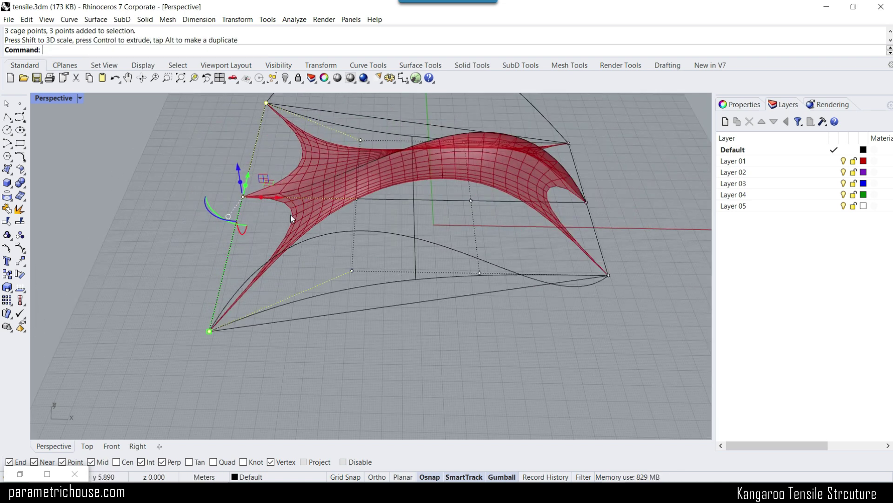
left_click_drag(281, 196, 208, 197)
scroll(204, 236, "down", 4)
right_click_drag(207, 238, 350, 250)
key("Escape")
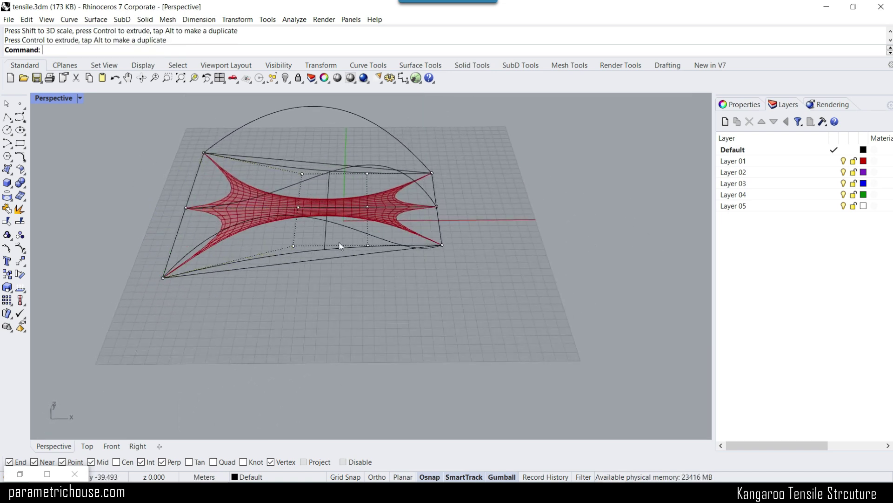
Step: Scale the inner cage column nearest the widened end inward along Y, and scale the other inner column outward along Y
scroll(316, 196, "up", 3)
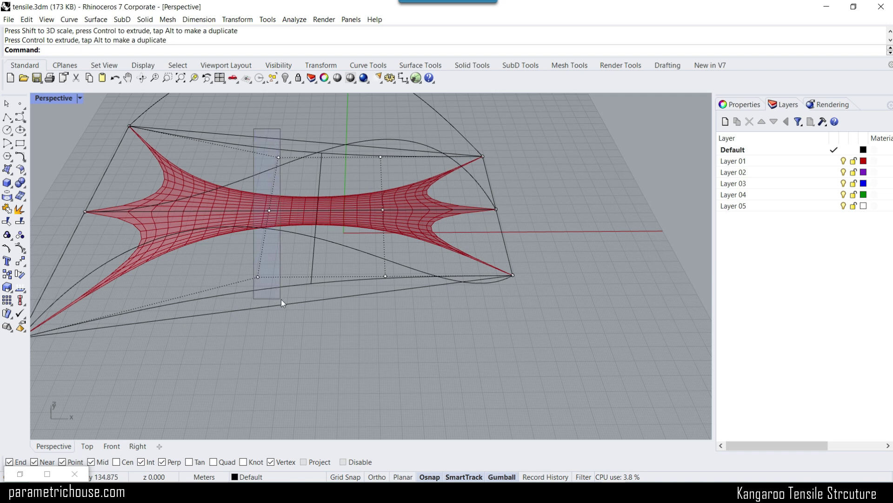
left_click_drag(281, 300, 281, 300)
left_click_drag(270, 261, 271, 236)
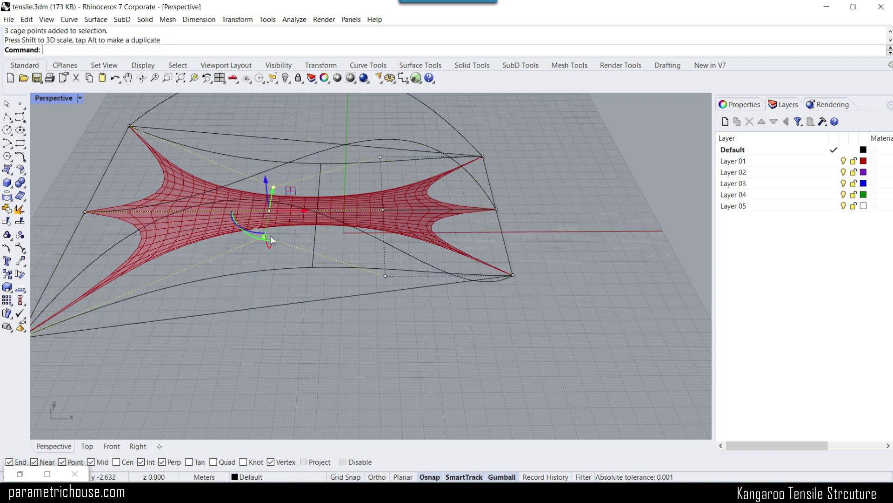
left_click_drag(364, 138, 385, 295)
left_click_drag(384, 237, 394, 340)
right_click_drag(395, 340, 446, 285)
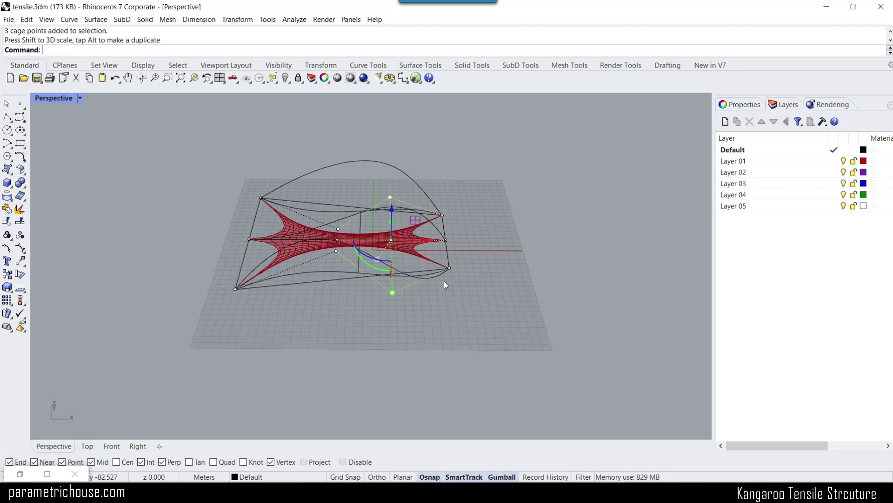
Step: Turn off the cage's control points and delete the rectangular cage control object
right_click(26, 247)
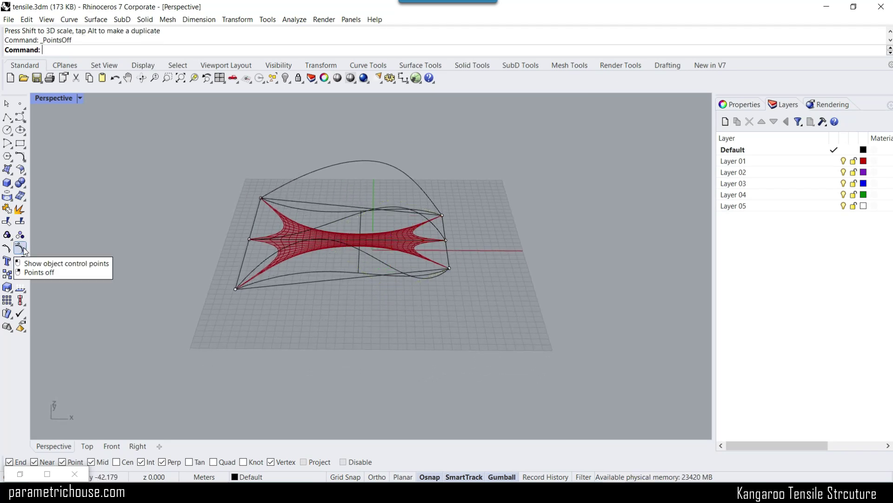
left_click(327, 281)
right_click_drag(312, 285, 367, 283)
left_click(312, 286)
key("Delete")
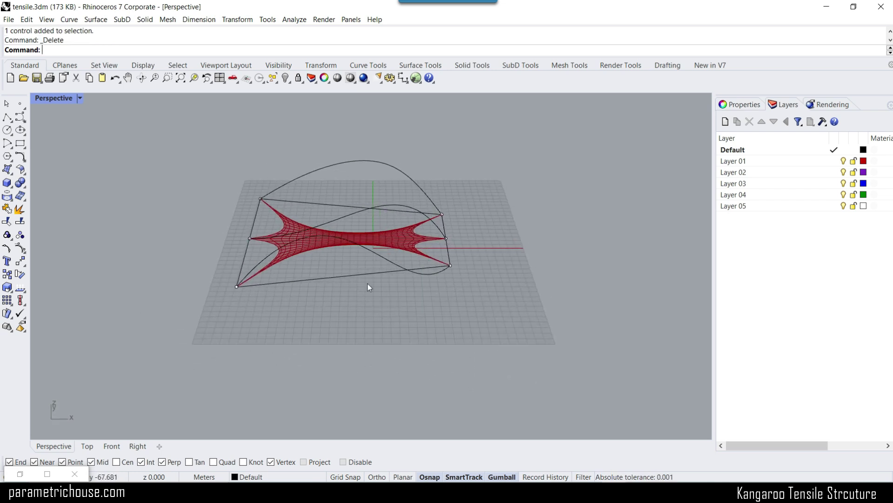
Step: Select all the base points and curves and stretch them along the X axis, then clear the selection
left_click_drag(409, 196, 406, 197)
left_click(474, 261)
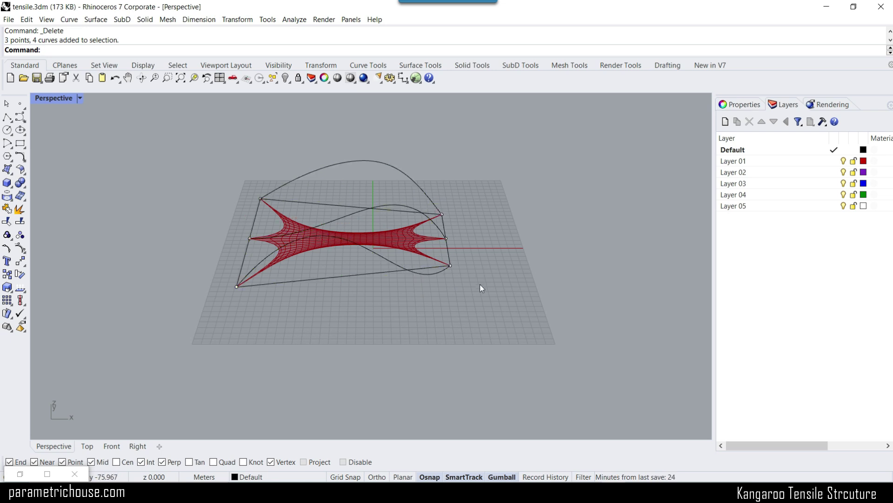
left_click_drag(209, 185, 210, 185)
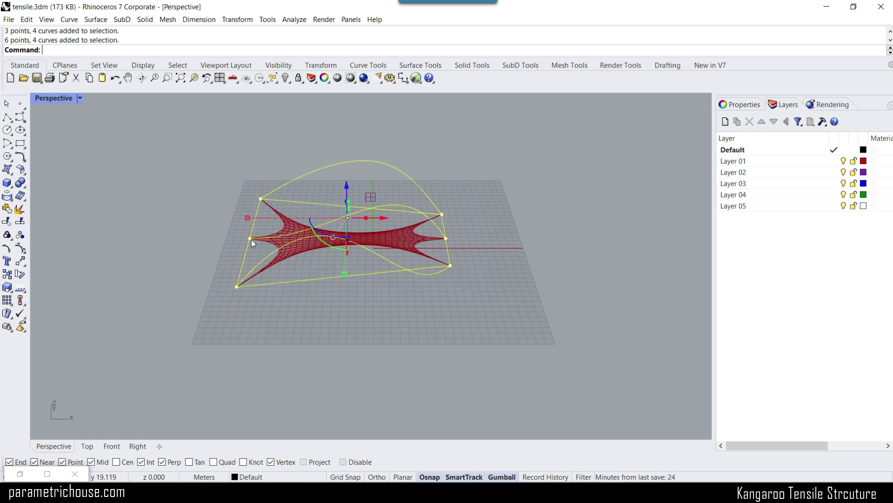
left_click_drag(248, 218, 216, 219)
right_click_drag(275, 249, 493, 196)
left_click(493, 195)
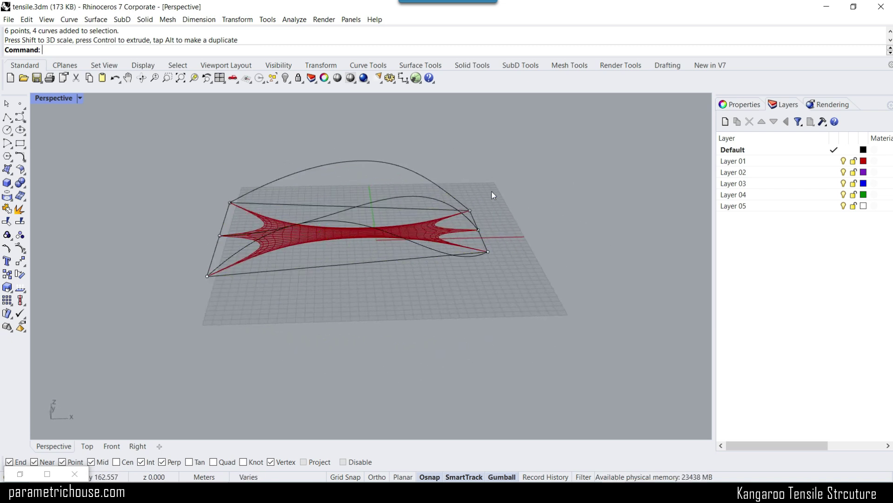
Step: Switch to Grasshopper, reset the Kangaroo solver so the mesh follows the edited curves, and return to the full Rhino window
left_click(40, 473)
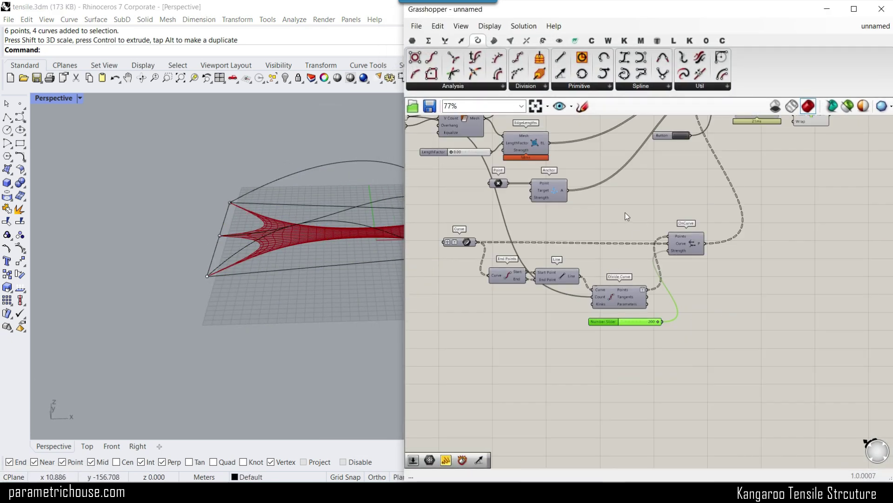
right_click_drag(614, 189, 535, 264)
scroll(570, 235, "up", 2)
left_click(596, 216)
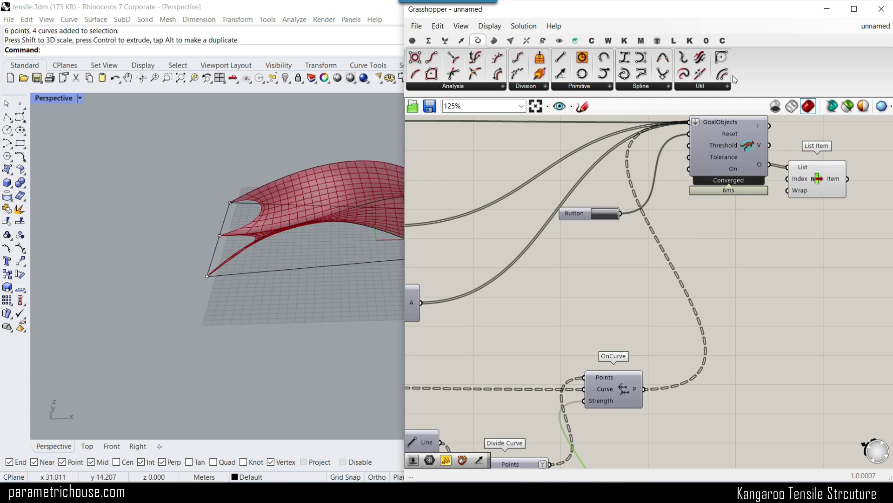
left_click(828, 15)
Step: Show the base outline's control points and scale the positive X end's corners and points closer together along Y
right_click_drag(216, 247, 306, 298)
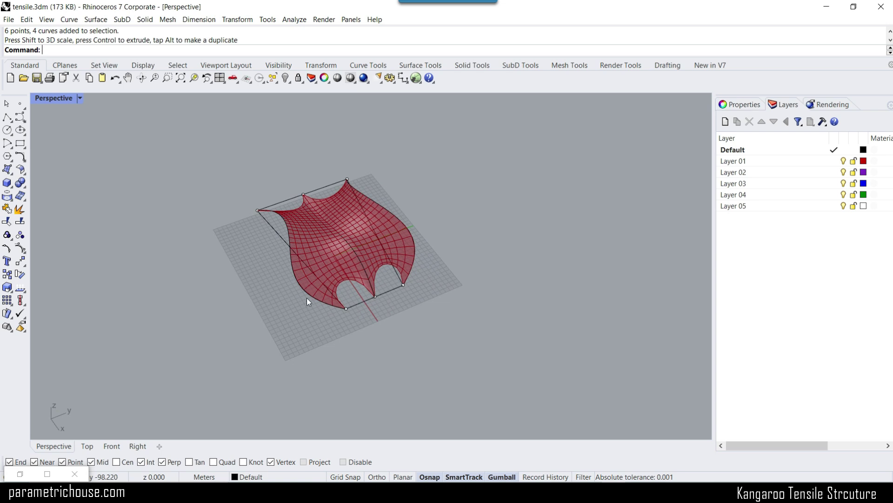
scroll(345, 319, "up", 3)
right_click_drag(345, 319, 393, 277)
scroll(392, 276, "up", 2)
left_click(393, 264)
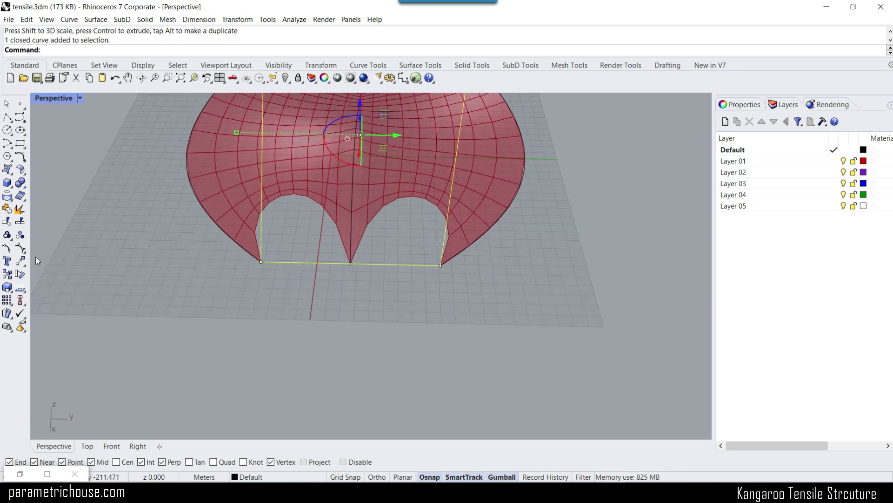
left_click(21, 260)
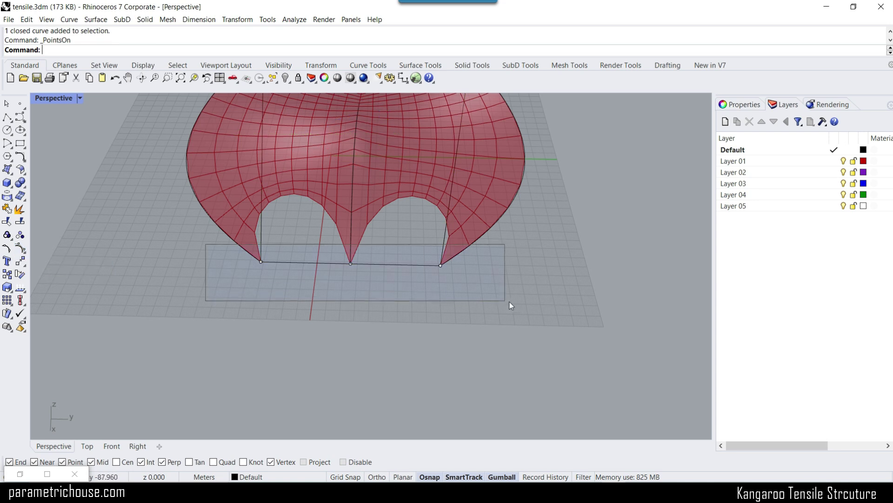
left_click_drag(510, 301, 512, 303)
left_click_drag(264, 265, 294, 264)
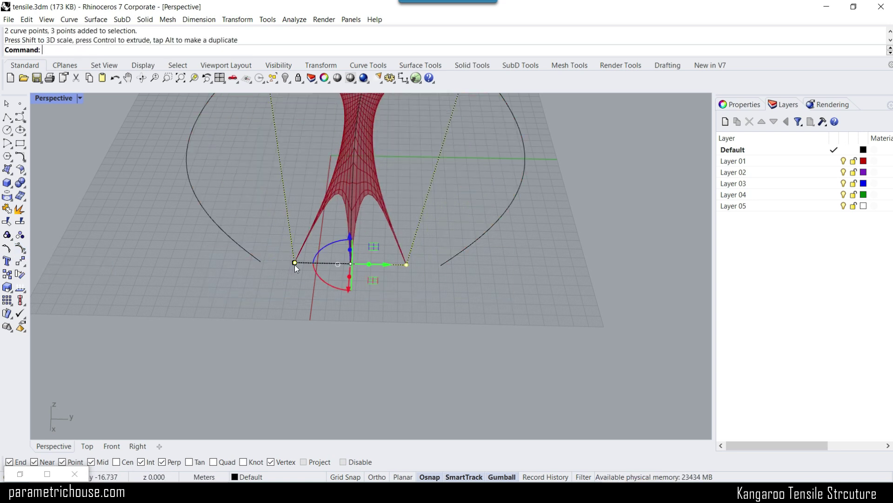
left_click(331, 301)
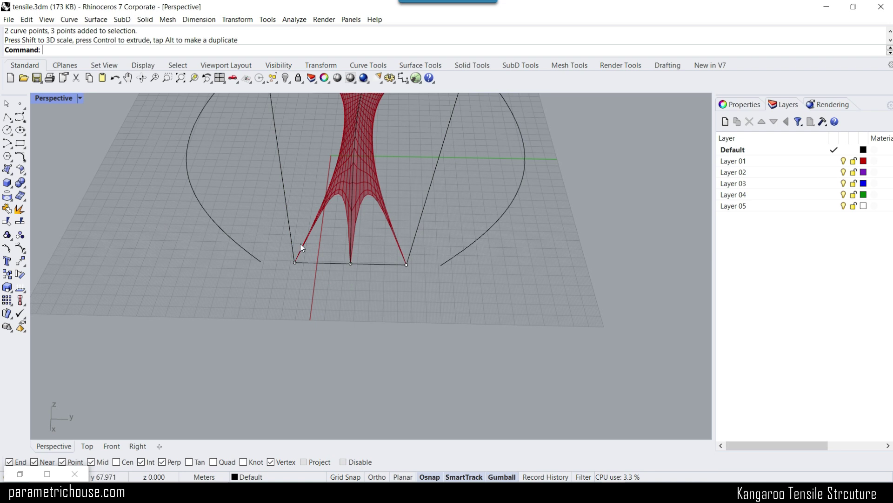
Step: Show the negative Y outer arch's control points and snap its loose end point to the relocated base corner
scroll(326, 279, "down", 3)
right_click_drag(333, 285, 359, 286)
left_click(332, 280)
scroll(363, 289, "up", 3)
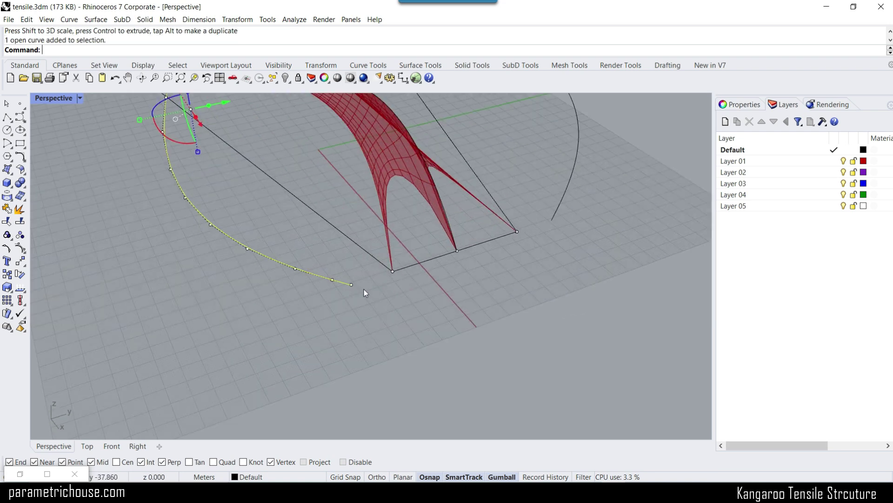
scroll(364, 291, "up", 2)
left_click_drag(351, 289, 404, 264)
left_click(395, 309)
Step: Snap the loose end point of the opposite outer arch to its relocated base corner
right_click_drag(396, 309, 375, 279)
left_click(375, 278)
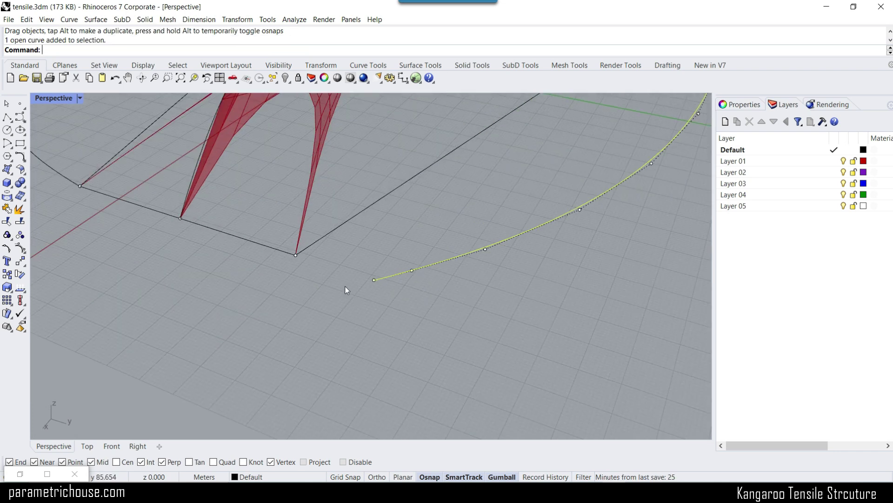
scroll(345, 286, "up", 3)
left_click_drag(391, 276, 270, 238)
left_click(303, 291)
scroll(307, 300, "down", 8)
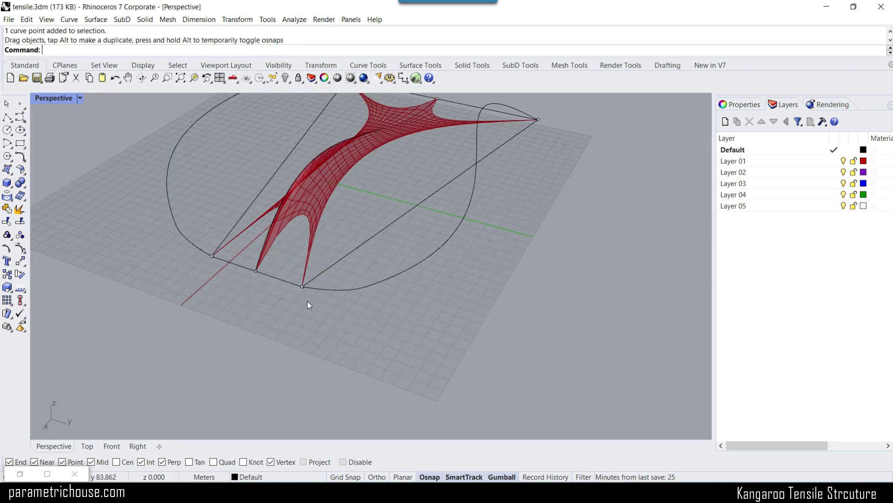
Step: Switch back to Grasshopper, reset the Kangaroo solver, and inspect the re-formed mesh from a low angle
scroll(307, 301, "down", 3)
left_click(30, 475)
left_click(596, 213)
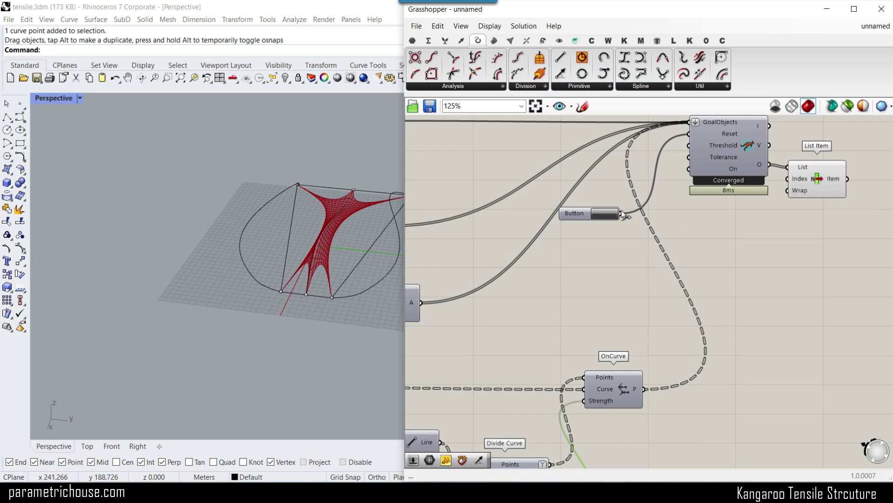
right_click_drag(288, 270, 363, 176)
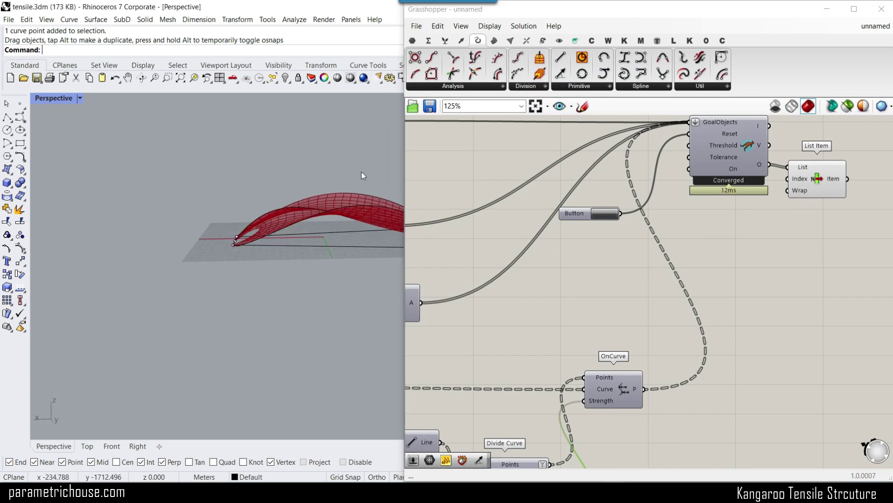
Step: Show the control points of the three arched curves and minimize the Grasshopper window
left_click(339, 216)
right_click_drag(331, 220, 343, 288)
left_click(27, 256)
right_click_drag(177, 245, 215, 232)
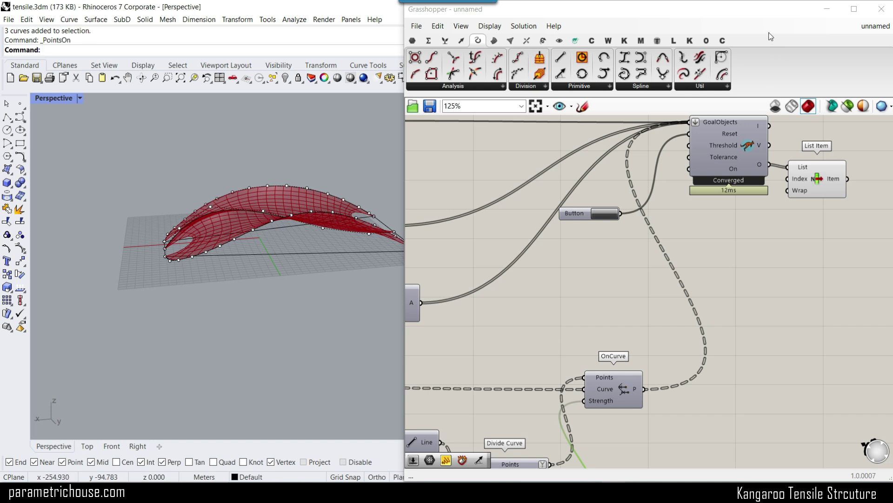
left_click(828, 9)
right_click_drag(277, 252, 389, 211)
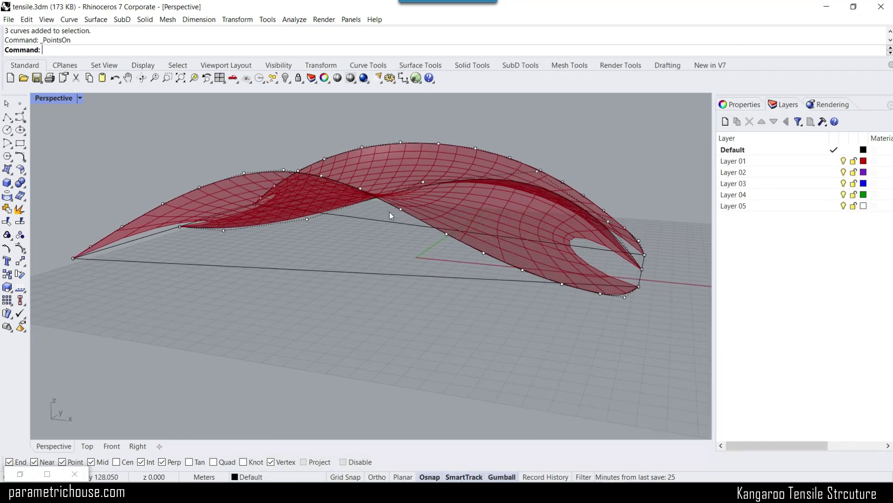
Step: Try raising a single control point on one arch, undo the move, and hide the control points
left_click(245, 173)
left_click_drag(244, 173, 242, 124)
right_click_drag(243, 124, 357, 213)
scroll(364, 274, "down", 7)
key("ctrl+z")
right_click_drag(393, 294, 373, 235)
scroll(361, 269, "up", 5)
key("F11")
Step: Select the three arched curves without the base outline and rebuild them with 4 points at degree 3, deleting the input
left_click_drag(379, 262, 337, 155)
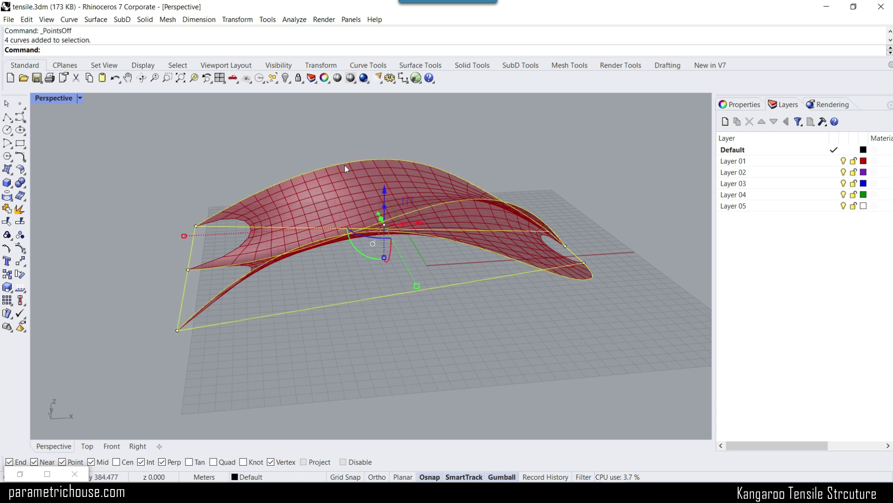
right_click_drag(429, 181, 423, 164)
left_click_drag(424, 164, 389, 217)
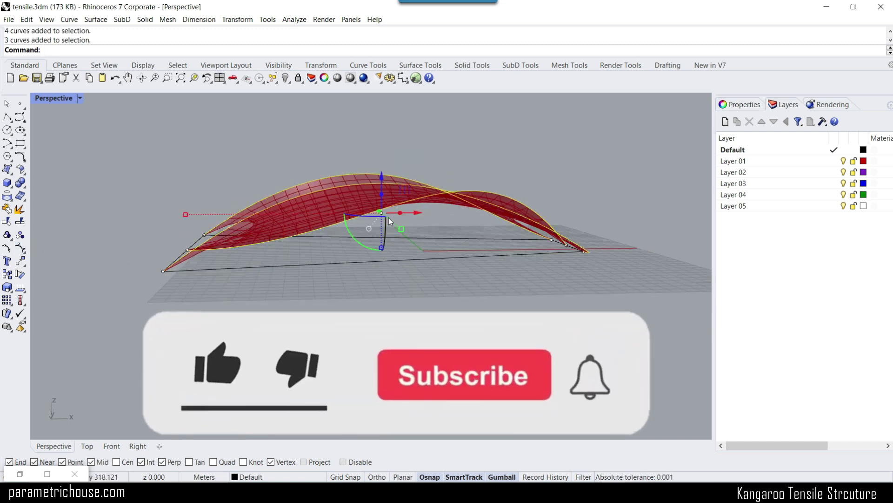
type("Rebuild")
key("Return")
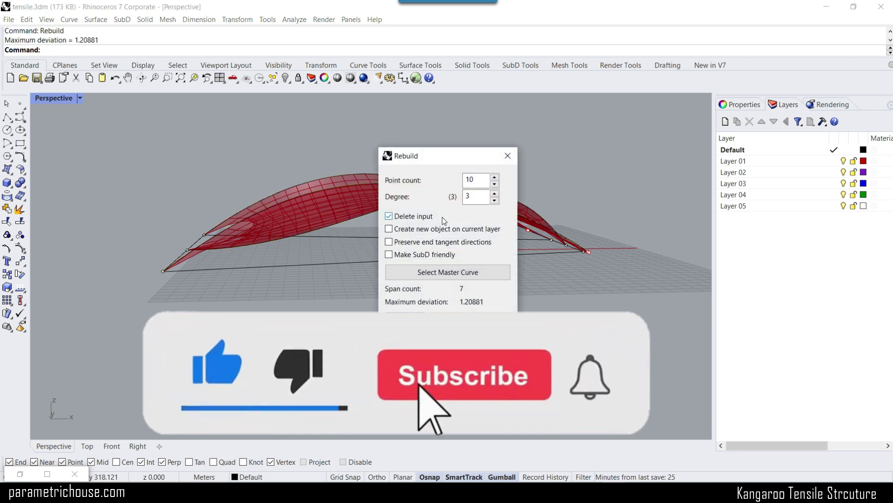
type("4")
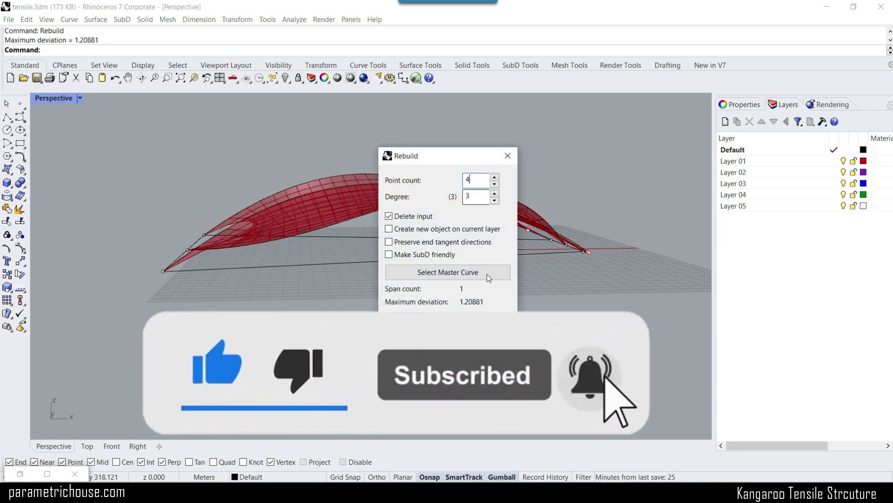
key("Return")
Step: Show the control points of the three rebuilt arches
right_click_drag(435, 298, 376, 205)
left_click(21, 248)
right_click_drag(282, 205, 184, 239)
scroll(246, 251, "down", 7)
right_click_drag(246, 253, 359, 194)
scroll(171, 255, "up", 4)
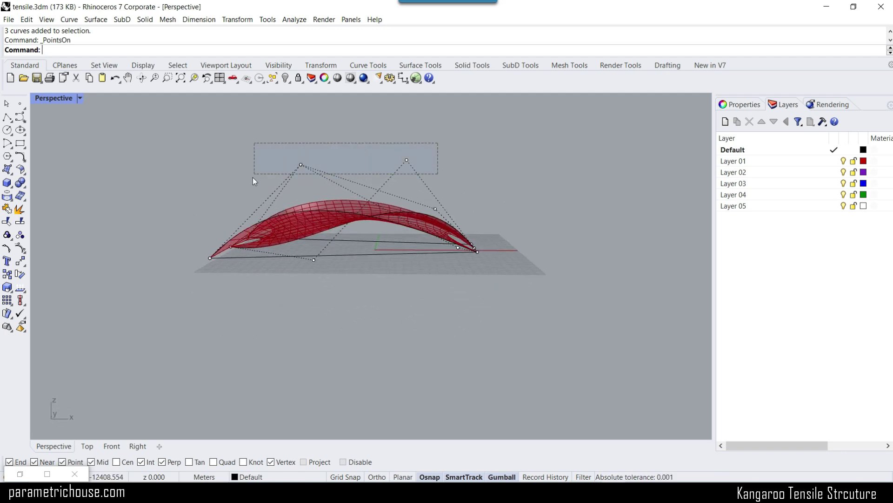
Step: Select the highest control points of the arches and raise them in two moves along Z
left_click_drag(253, 178, 255, 178)
left_click_drag(355, 145, 355, 116)
right_click_drag(381, 206, 377, 279, "shift")
left_click_drag(350, 191, 354, 149)
right_click_drag(397, 215, 305, 265)
left_click(450, 227)
right_click_drag(451, 228, 422, 240)
Step: Hide the arches' control points, inspect the taller mesh, and bring back the Grasshopper window
scroll(351, 294, "up", 4)
mouse_move(350, 295)
right_mouse_down()
mouse_move(215, 263)
mouse_move(367, 296)
right_mouse_up()
right_click(23, 248)
right_click_drag(252, 261, 108, 381)
scroll(408, 338, "down", 4)
scroll(408, 338, "up", 5)
scroll(354, 326, "up", 3)
left_click(21, 474)
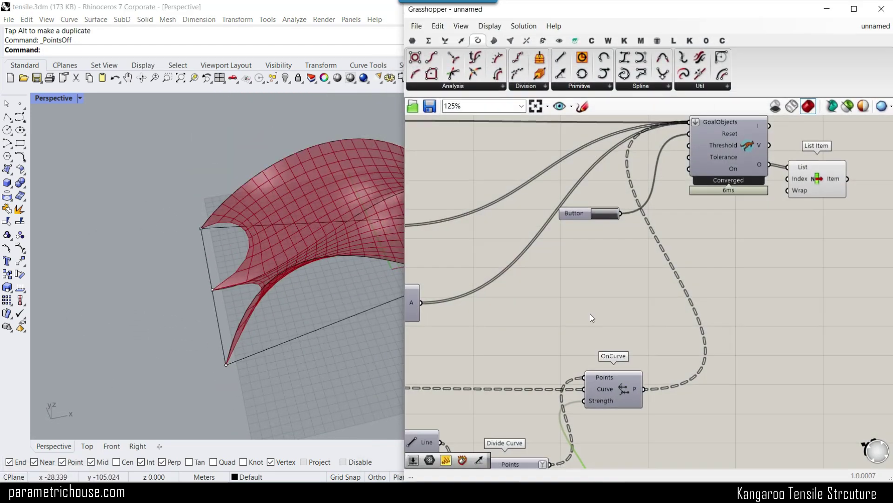
Step: Set the EdgeLengths goal's LengthFactor slider to 0.00 and inspect the mesh from its open end
scroll(544, 280, "down", 3)
scroll(559, 256, "up", 5)
left_click_drag(553, 258, 501, 255)
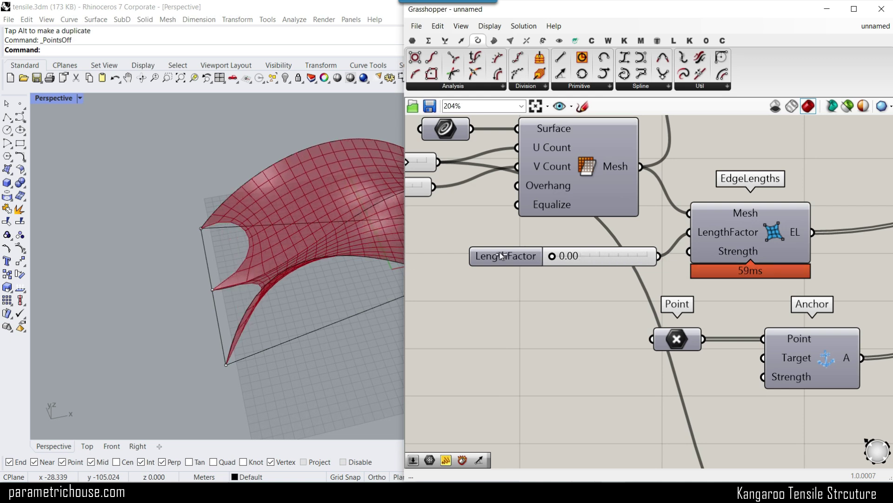
scroll(166, 283, "down", 5)
right_click_drag(165, 284, 261, 317)
scroll(279, 377, "up", 5)
right_click_drag(280, 377, 251, 346)
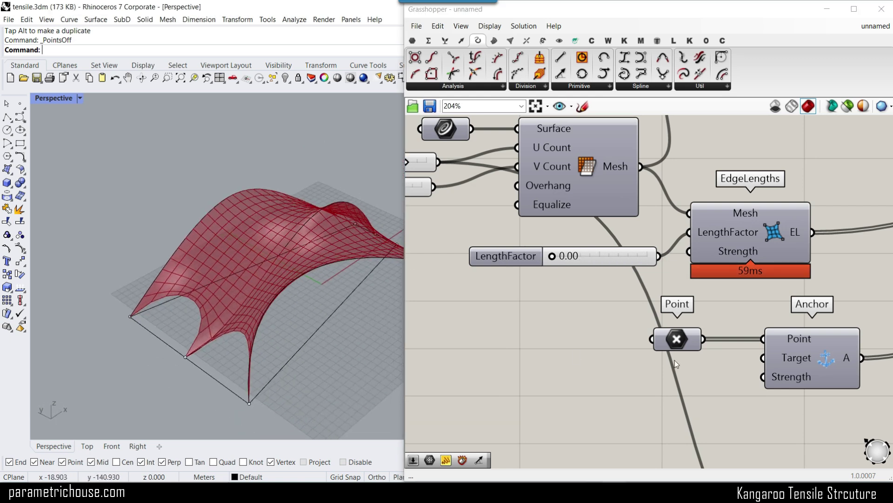
Step: Try much lower OnCurve strength values with the number slider, and return the strength to 200
scroll(678, 396, "down", 3)
right_click_drag(682, 419, 637, 300)
scroll(658, 367, "up", 3)
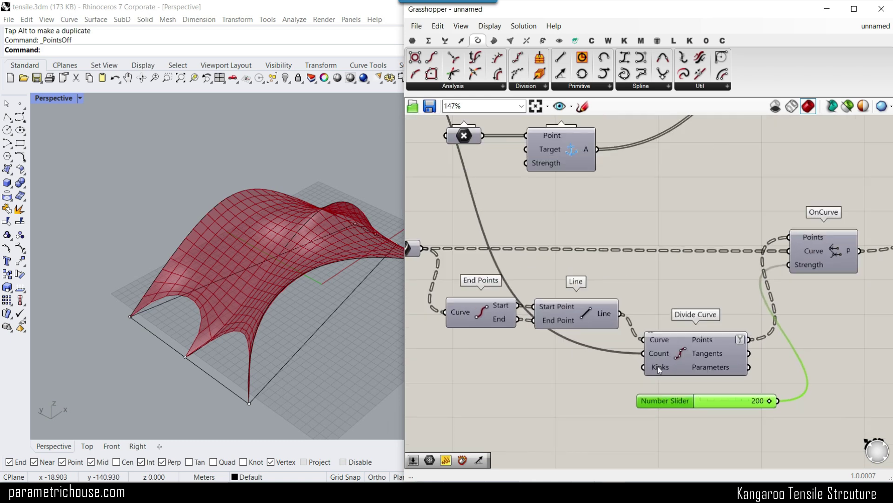
scroll(751, 413, "up", 4)
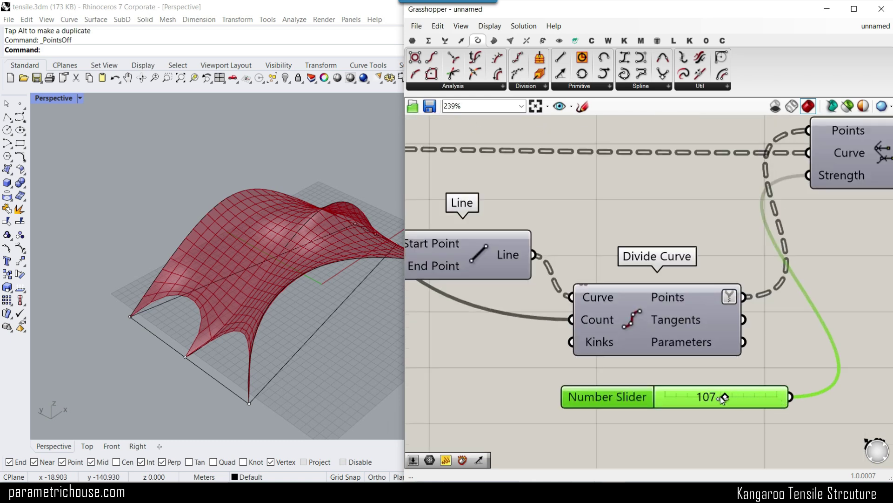
left_click_drag(683, 397, 662, 394)
left_click(252, 295)
right_click_drag(252, 295, 284, 235)
left_click_drag(672, 397, 848, 395)
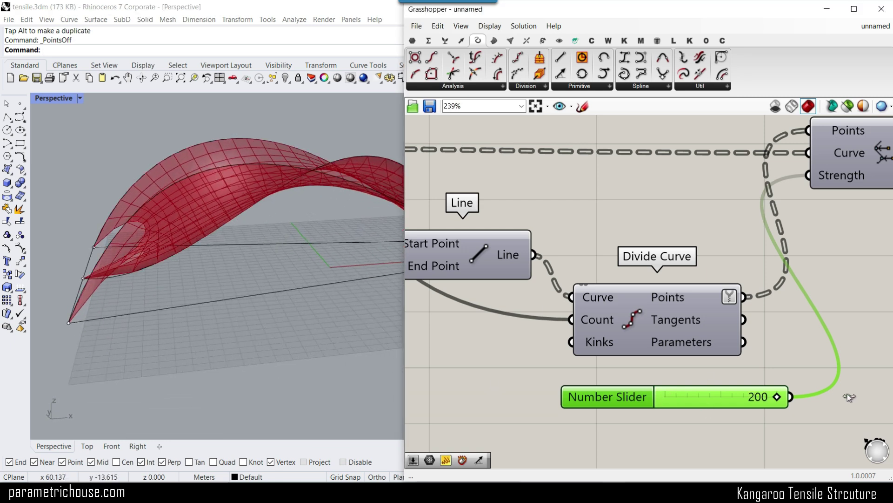
Step: Try baking the List Item mesh into Rhino, inspect it, and undo the bake
scroll(264, 276, "down", 5)
right_click_drag(264, 276, 271, 317)
scroll(263, 255, "up", 4)
right_click_drag(590, 285, 566, 282)
scroll(566, 282, "down", 7)
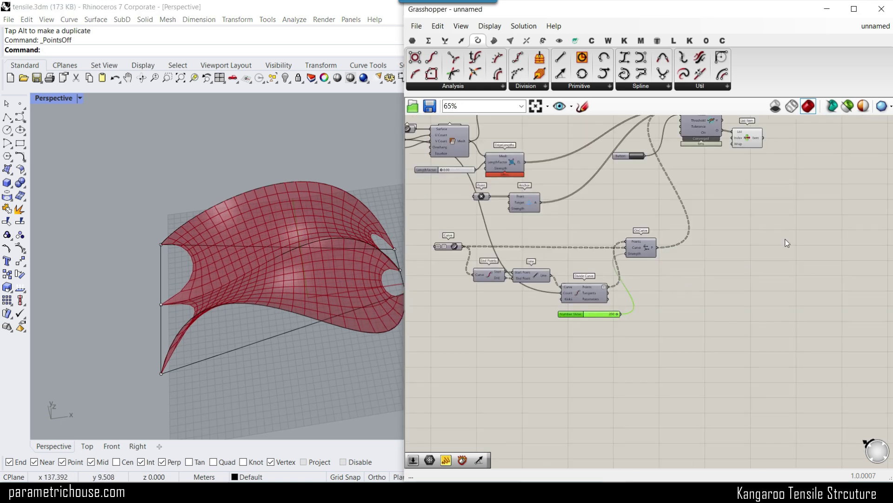
right_click_drag(757, 147, 613, 205)
scroll(611, 205, "up", 7)
right_click(607, 181)
left_click(633, 259)
left_click(629, 304)
right_click_drag(289, 280, 291, 368)
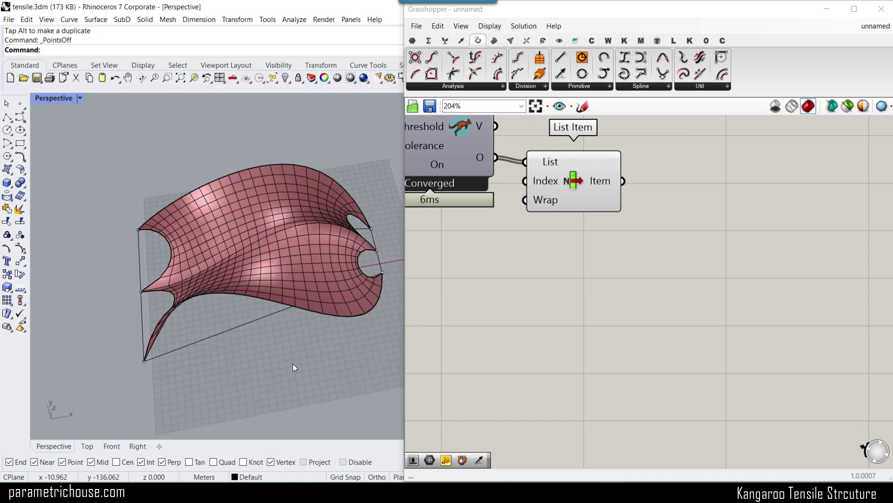
key("ctrl+z")
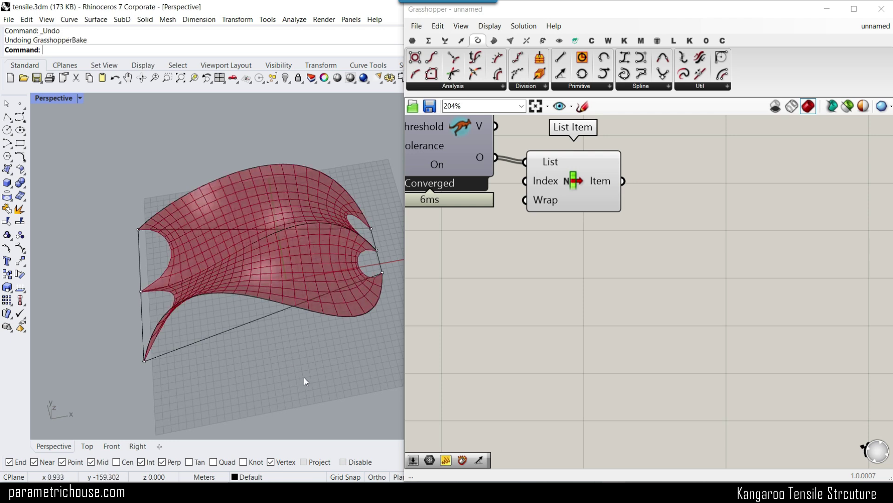
Step: Place a Weaverbird's Picture Frame component and feed the List Item mesh into its Mesh/Polylines input
left_click(612, 41)
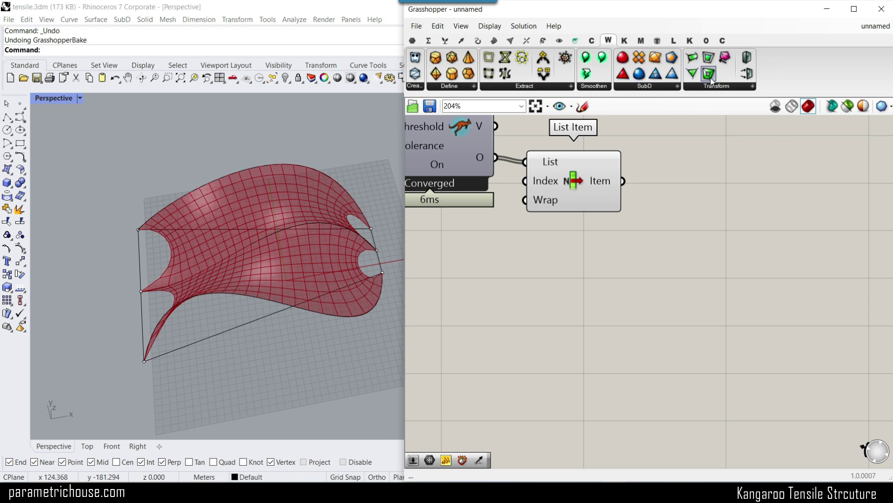
left_click_drag(711, 78, 710, 256)
scroll(603, 219, "up", 2)
left_click_drag(625, 265, 675, 226)
scroll(609, 270, "down", 2)
Step: Place a Weaverbird's Mesh Window component below the Picture Frame and feed it the same List Item mesh
left_click_drag(710, 58, 691, 357)
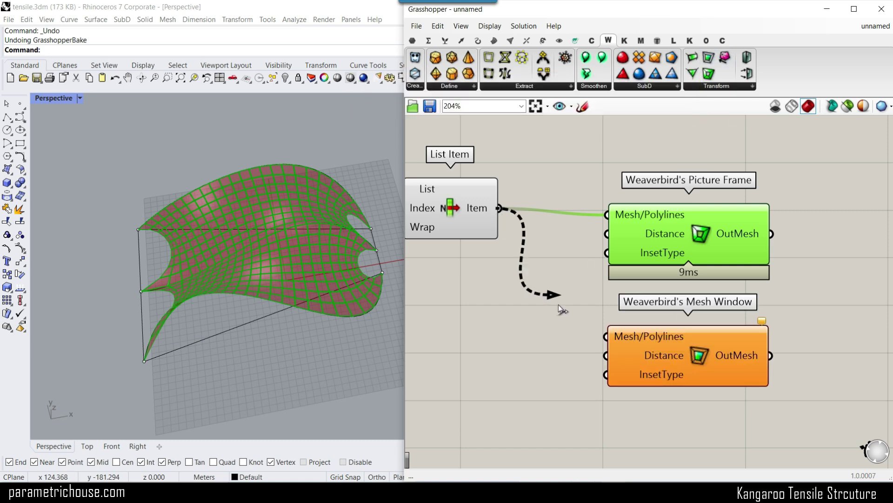
left_click_drag(562, 308, 607, 336)
left_click(524, 308)
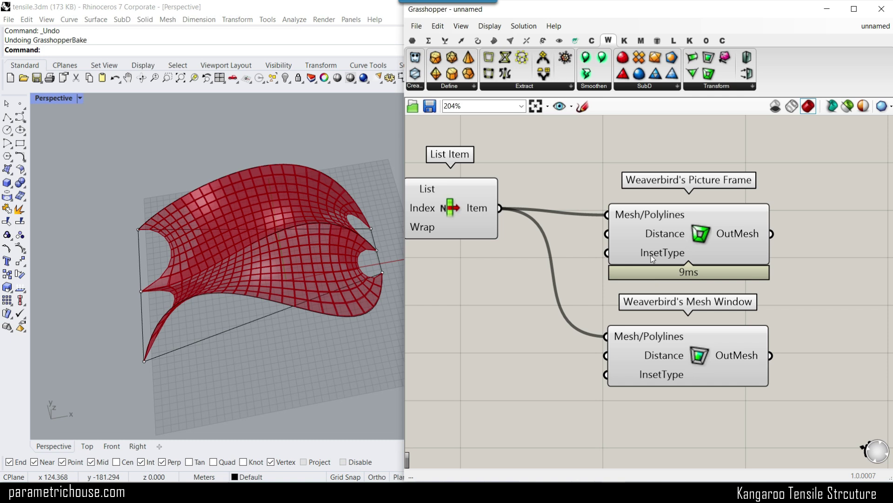
Step: Add a number slider at 2.25 and connect it to the Distance inputs of Picture Frame and Mesh Window
double_click(499, 315)
type("2.2")
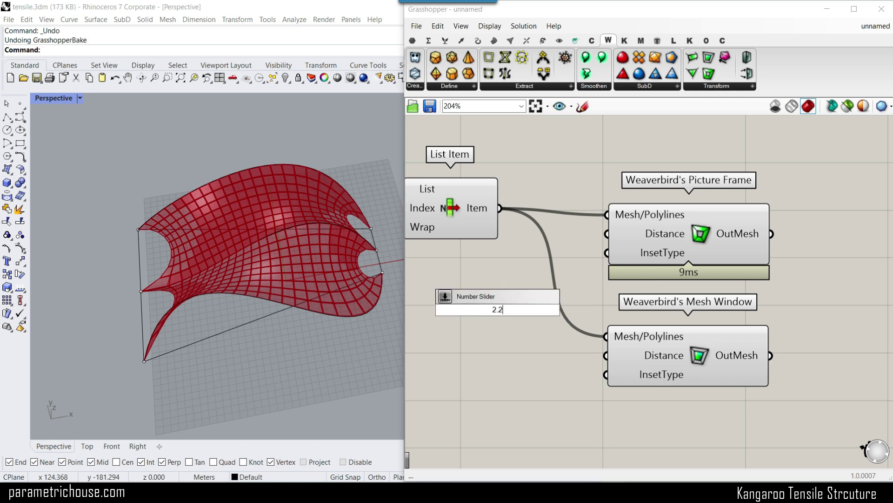
key("Return")
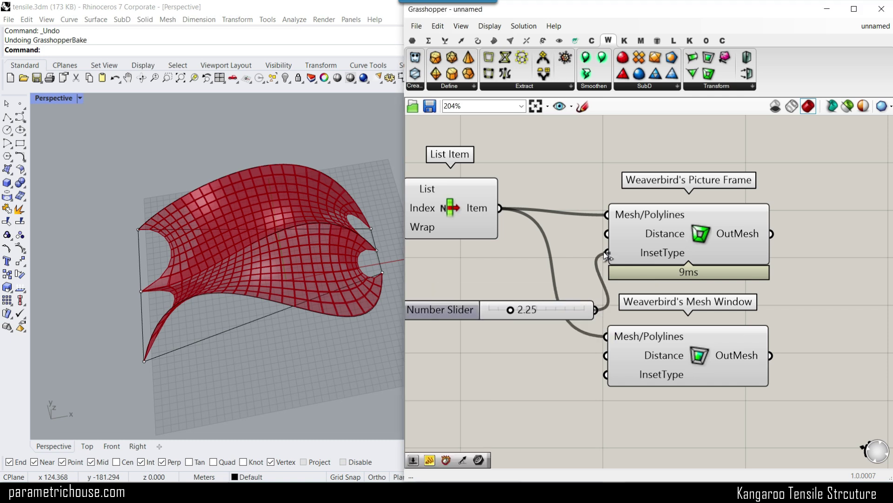
left_click_drag(607, 255, 606, 234)
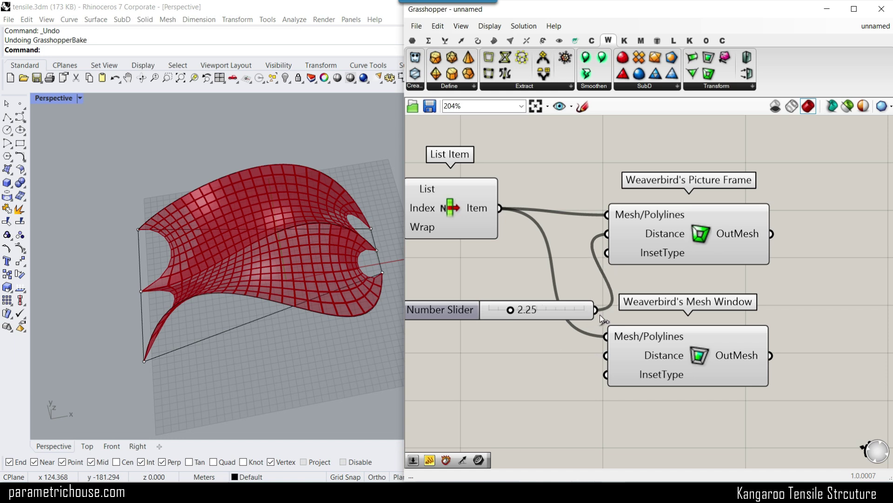
left_click(614, 348)
Step: Turn off the List Item's preview and set the shared Distance slider to 10.00, checking the panel frames
left_click_drag(512, 311, 540, 311)
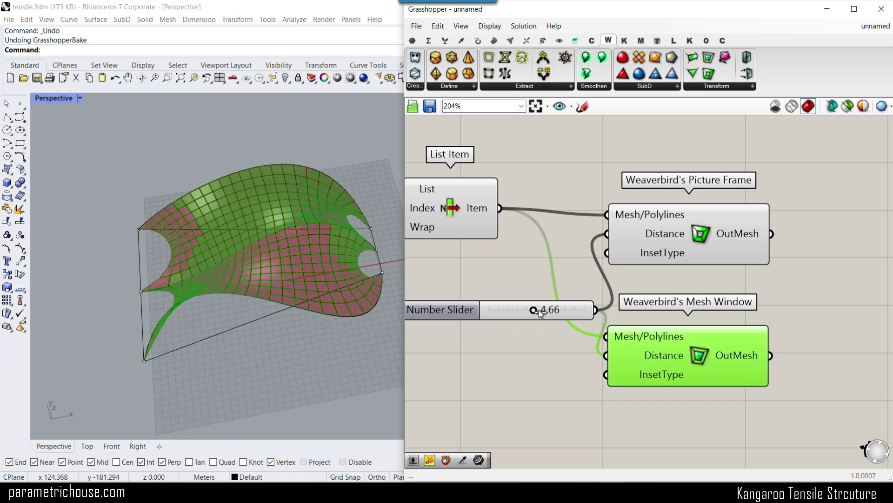
right_click(451, 200)
left_click(458, 220)
left_click(529, 140)
scroll(249, 247, "up", 9)
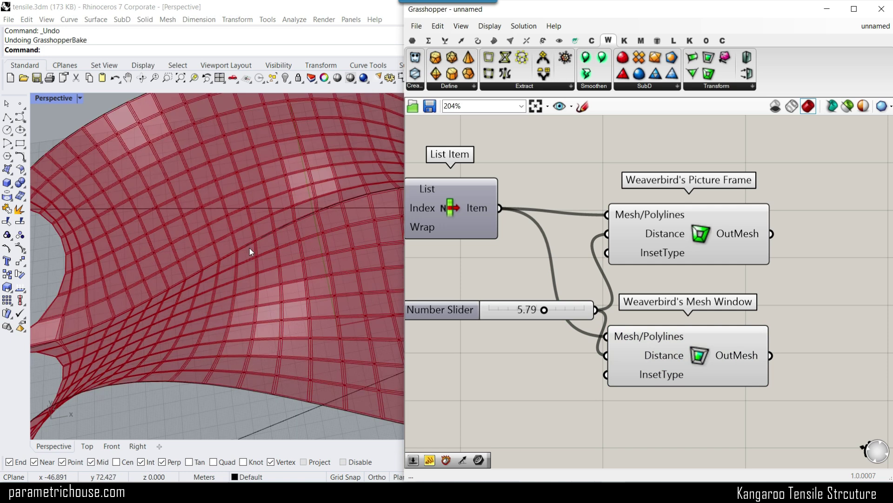
left_click_drag(565, 313, 601, 313)
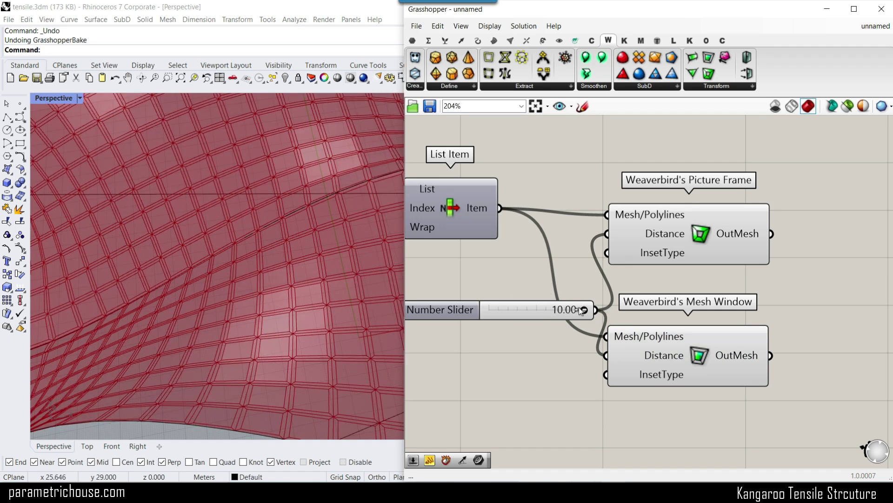
scroll(272, 309, "down", 9)
right_click_drag(273, 310, 287, 275)
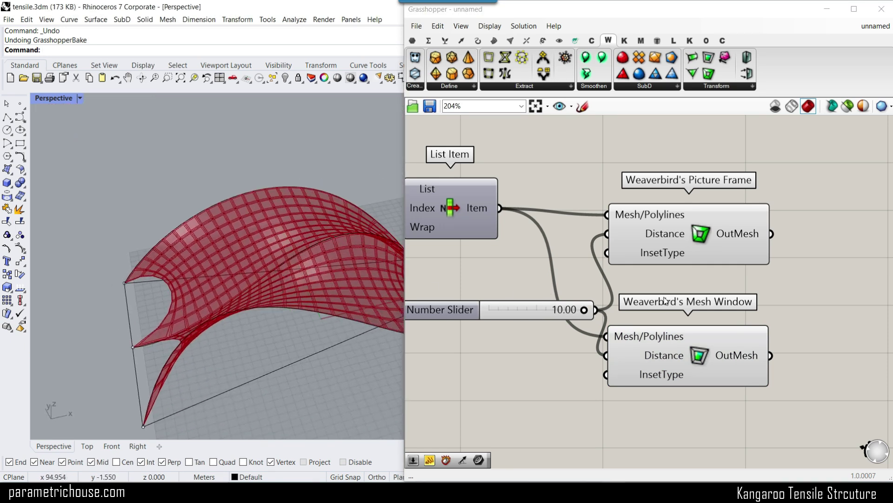
Step: Place a Weaverbird's Mesh Thicken component and connect the Picture Frame's OutMesh to its Mesh/Curves input
right_click_drag(662, 268, 582, 256)
scroll(582, 256, "down", 3)
right_click_drag(749, 214, 719, 216)
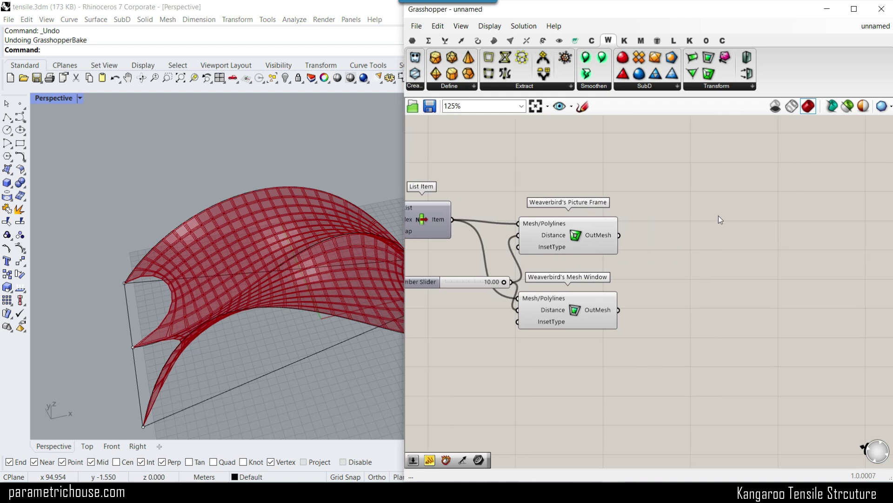
left_click(748, 59)
left_click(710, 247)
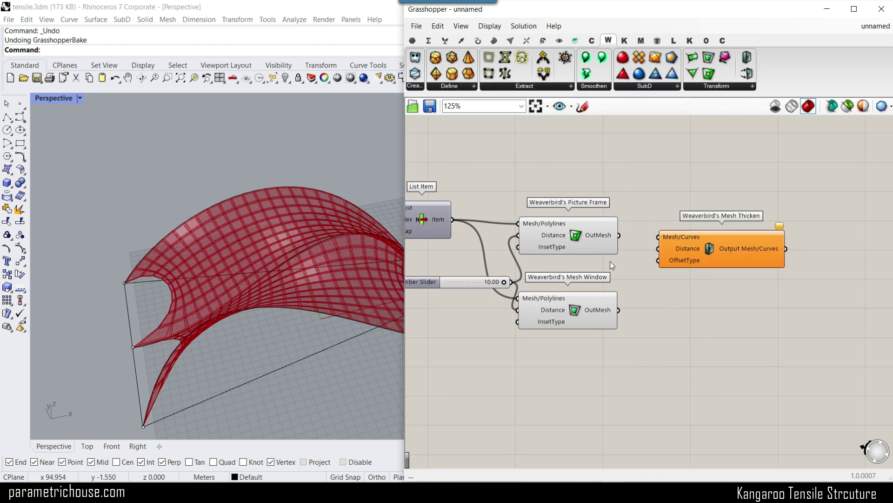
scroll(611, 255, "up", 1)
left_click(612, 244)
left_click_drag(622, 225, 619, 226)
right_click_drag(637, 212, 647, 229)
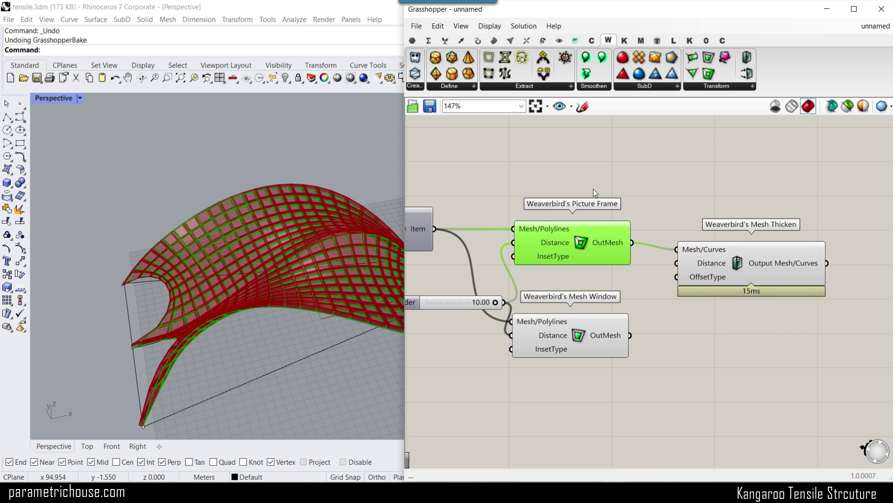
Step: Bake the thickened frame mesh onto Layer 01 and the Mesh Window panels onto Layer 02
right_click_drag(288, 270, 183, 233)
scroll(183, 233, "down", 5)
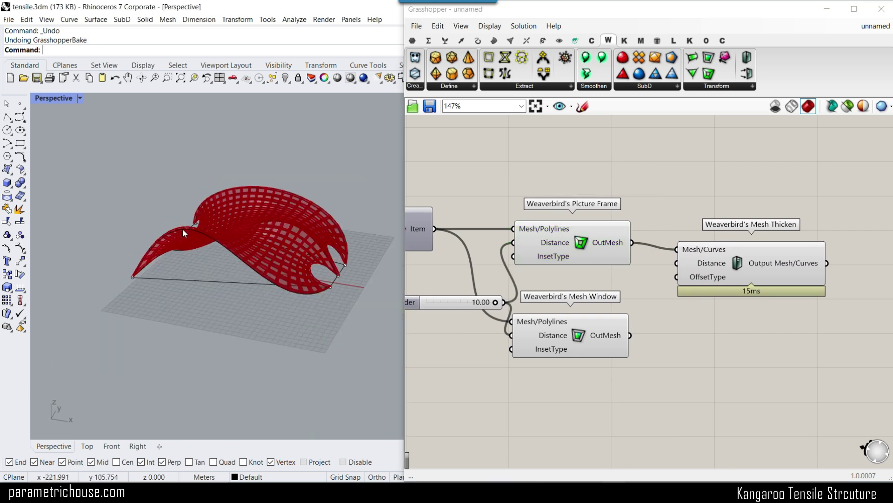
left_click(805, 280)
left_click(790, 202)
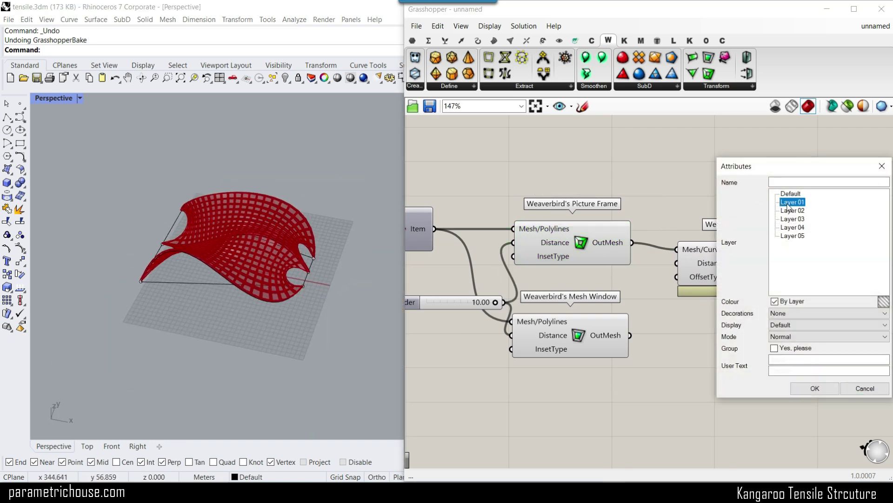
left_click(815, 388)
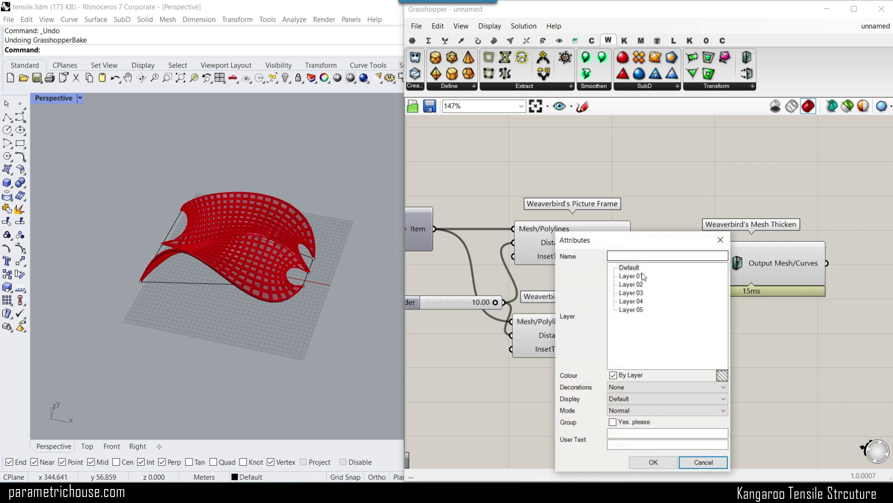
left_click(654, 462)
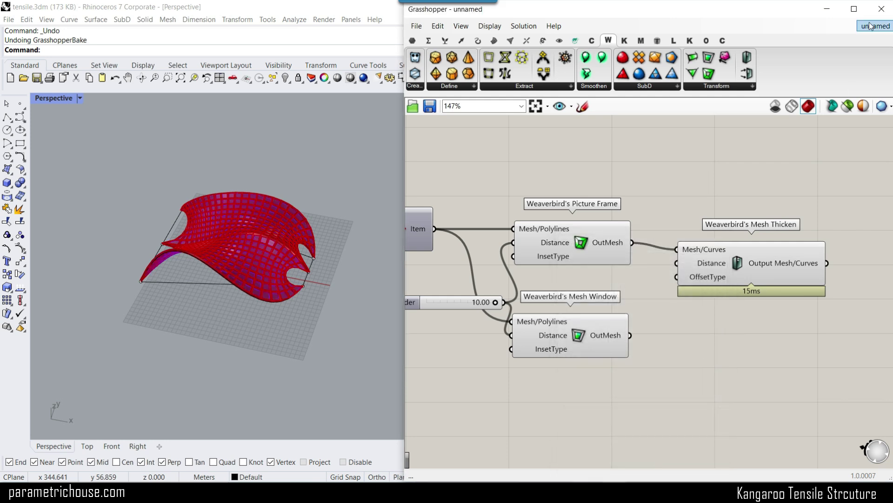
Step: Close the Grasshopper window and view the baked structure up close from several angles
left_click(882, 9)
right_click_drag(408, 210, 433, 279)
scroll(306, 286, "up", 3)
scroll(529, 256, "up", 4)
right_click_drag(529, 256, 207, 194)
scroll(208, 194, "up", 3)
right_click_drag(233, 308, 453, 265)
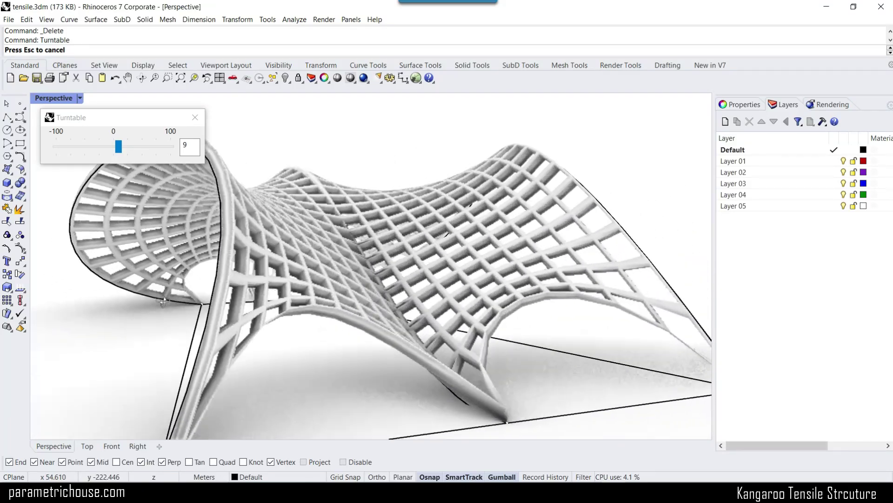
Step: Examine the thickened lattice from all sides while the Turntable animation runs
right_click_drag(163, 303, 263, 318)
scroll(265, 318, "down", 6)
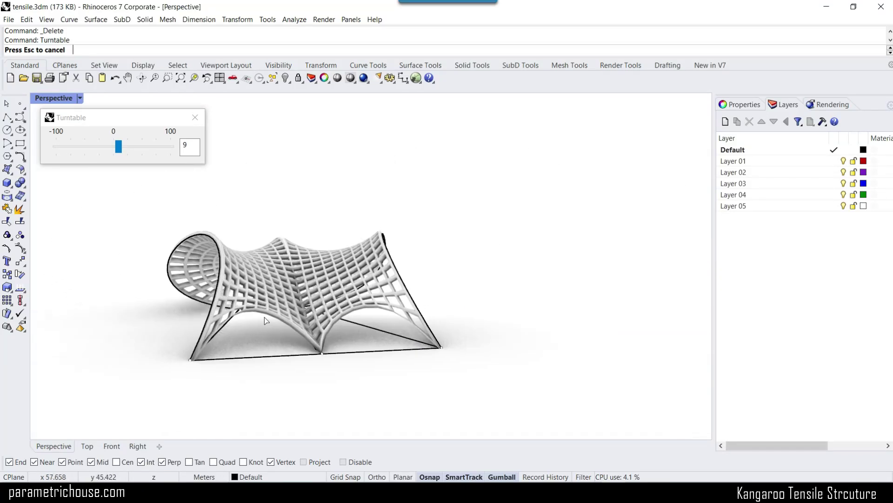
scroll(276, 300, "up", 5)
right_click_drag(448, 309, 205, 319)
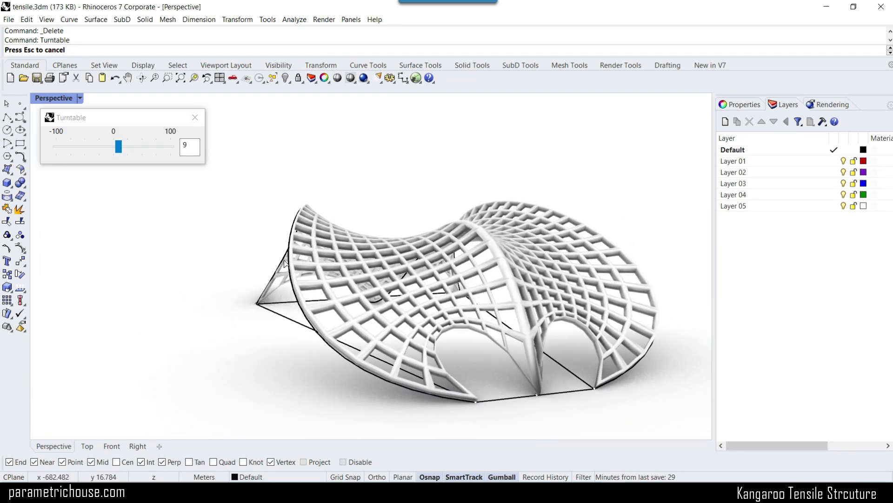
right_click_drag(287, 305, 550, 288)
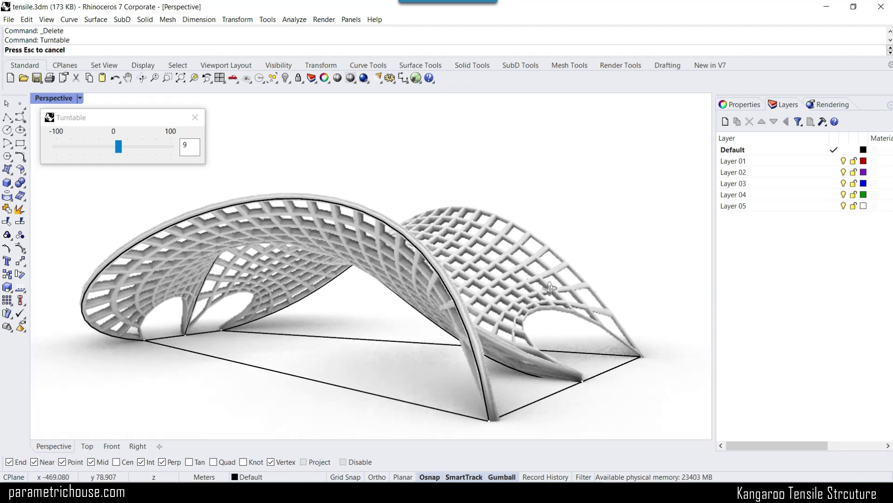
right_click_drag(216, 303, 296, 303)
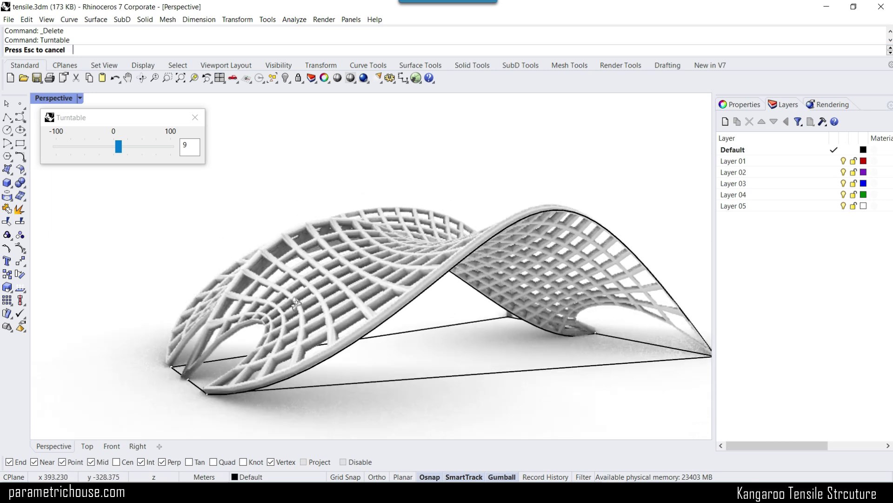